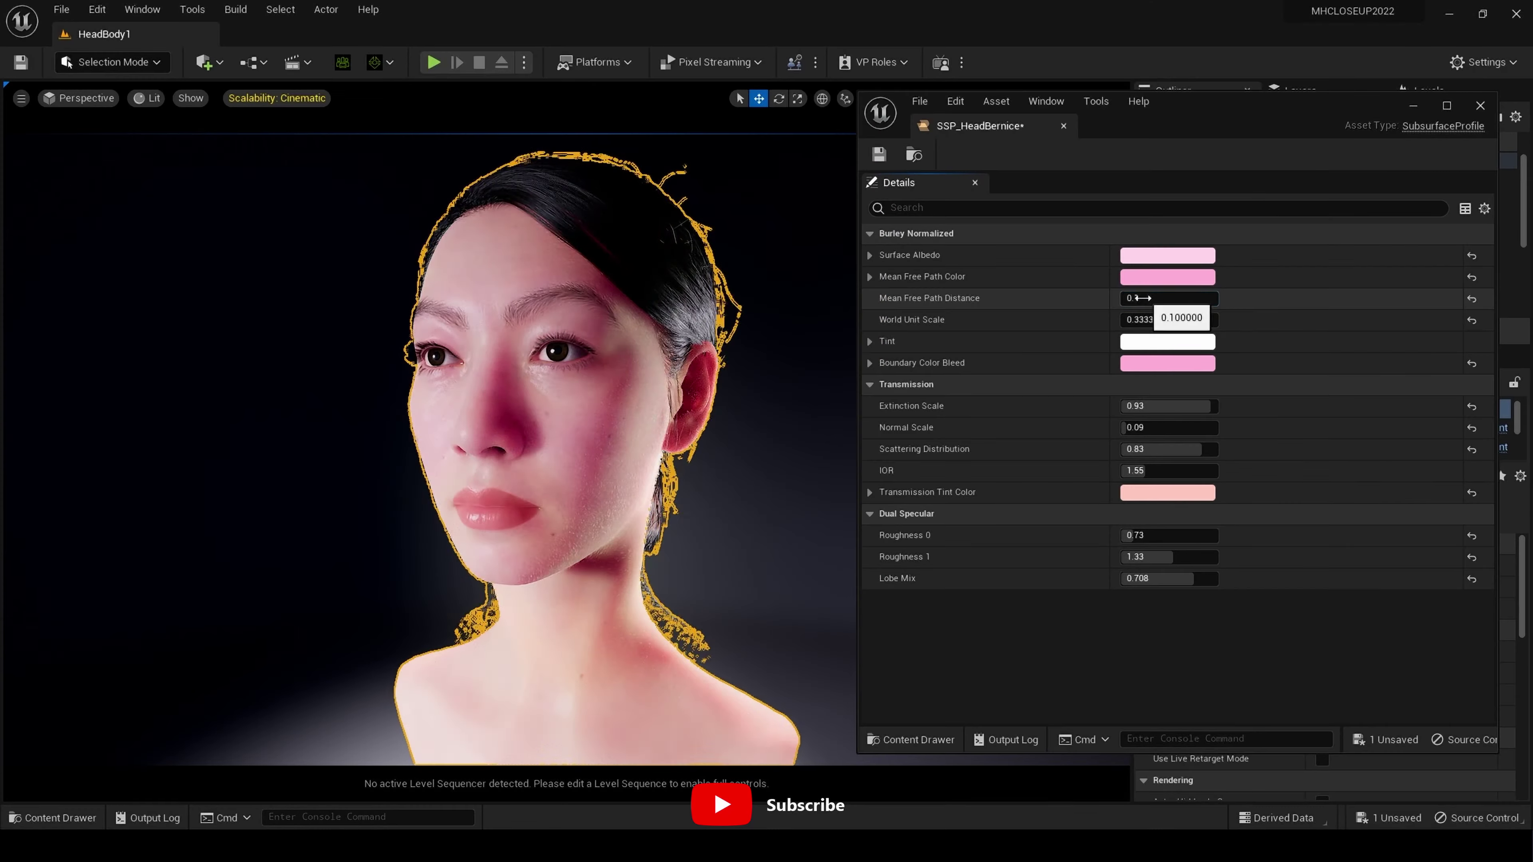
# Enter 0.1 as SSP_HeadBernice's Mean Free Path Distance in the Details panel
pyautogui.click(1139, 297)
pyautogui.write('0.1')
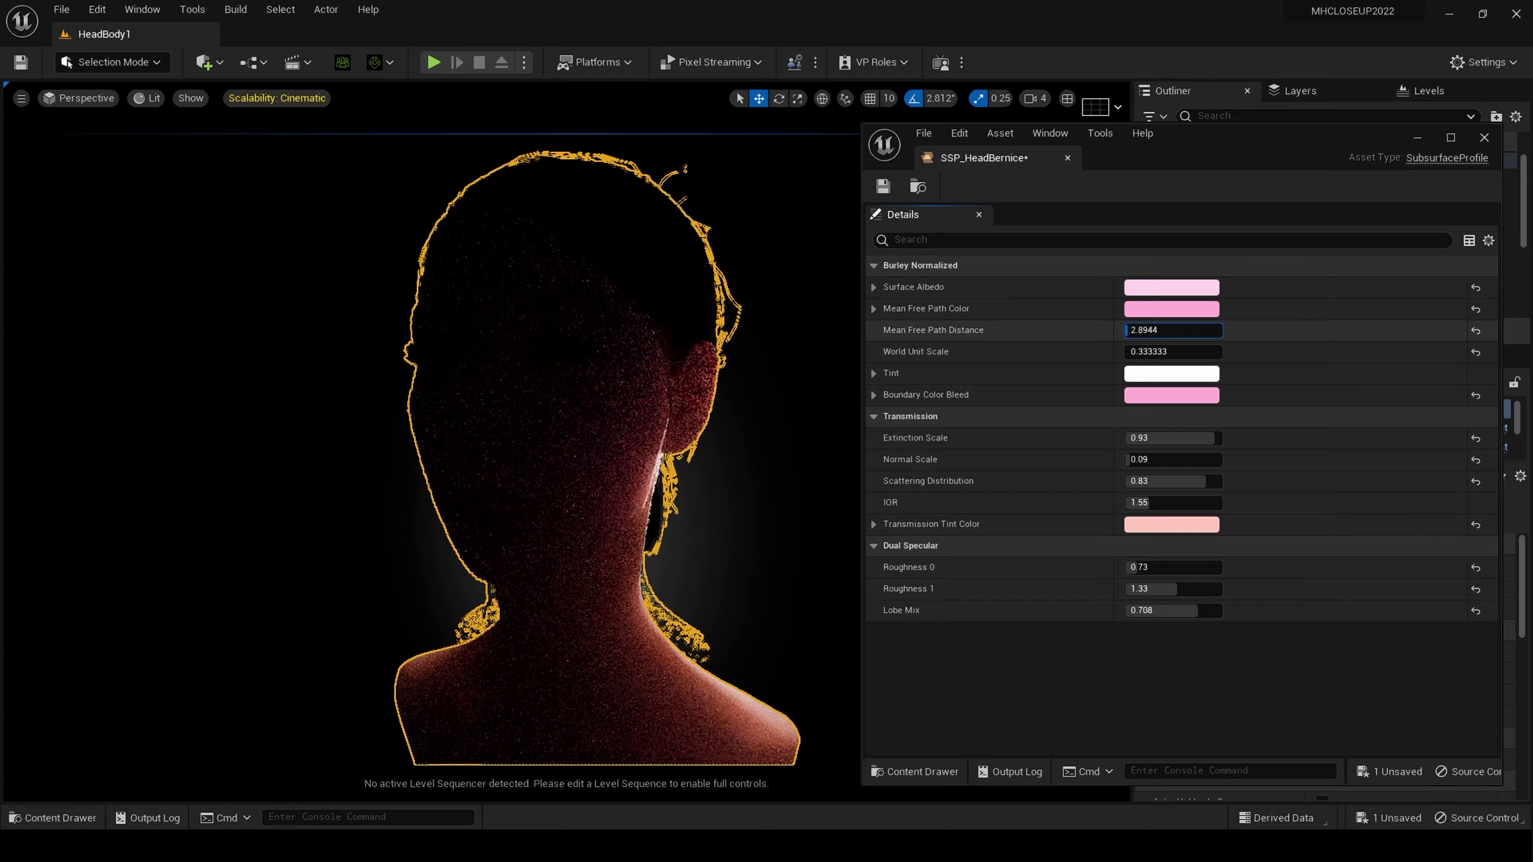
pyautogui.click(1171, 330)
pyautogui.write('0')
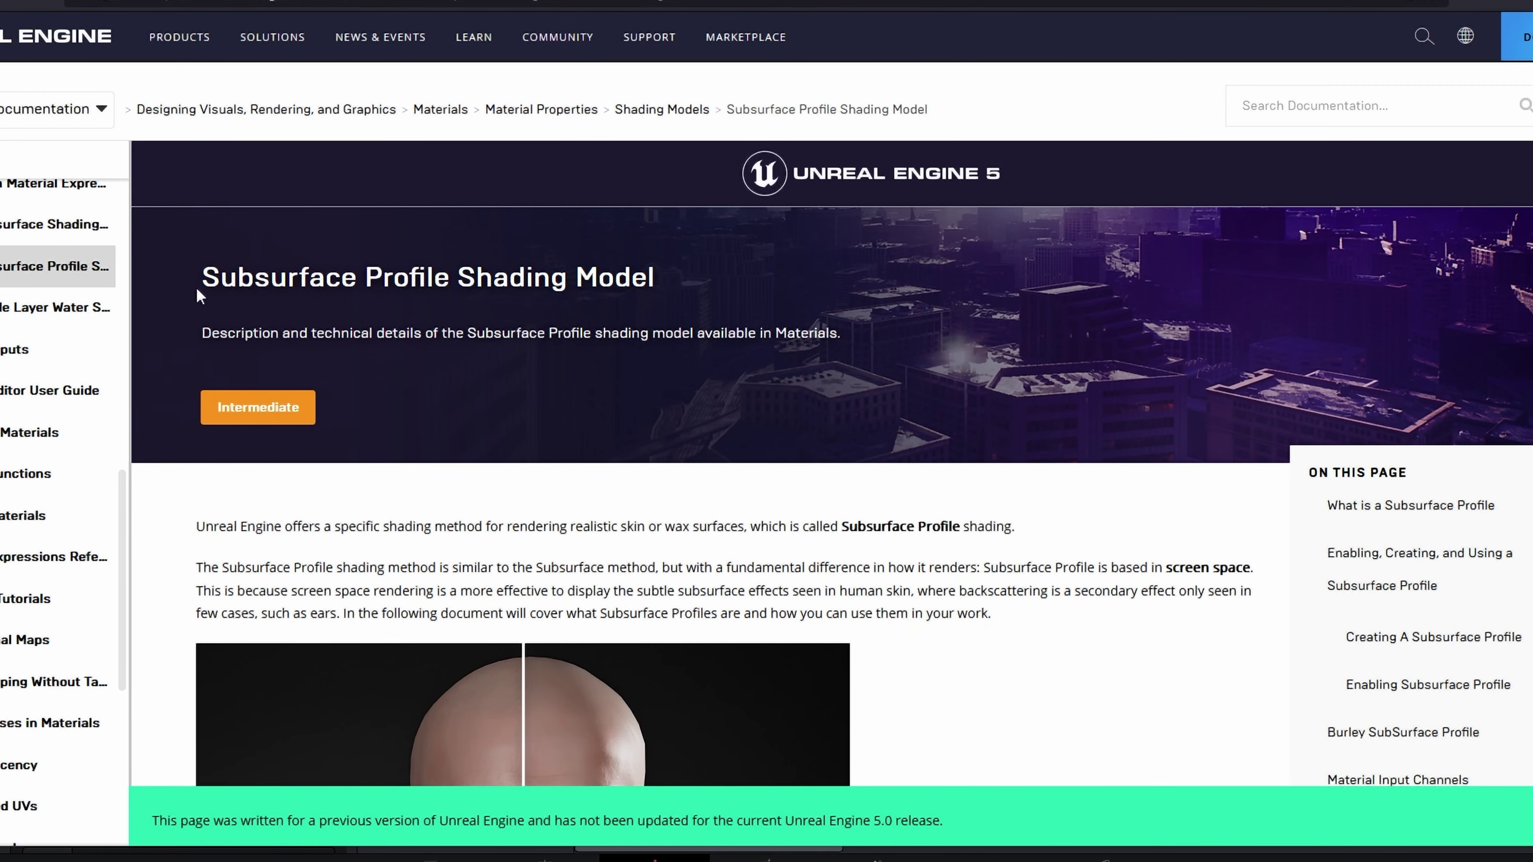
# Compare the head with and without SubsurfaceProfile, then scroll to 'What is a Subsurface Profile'
pyautogui.scroll(-5, 642, 635)
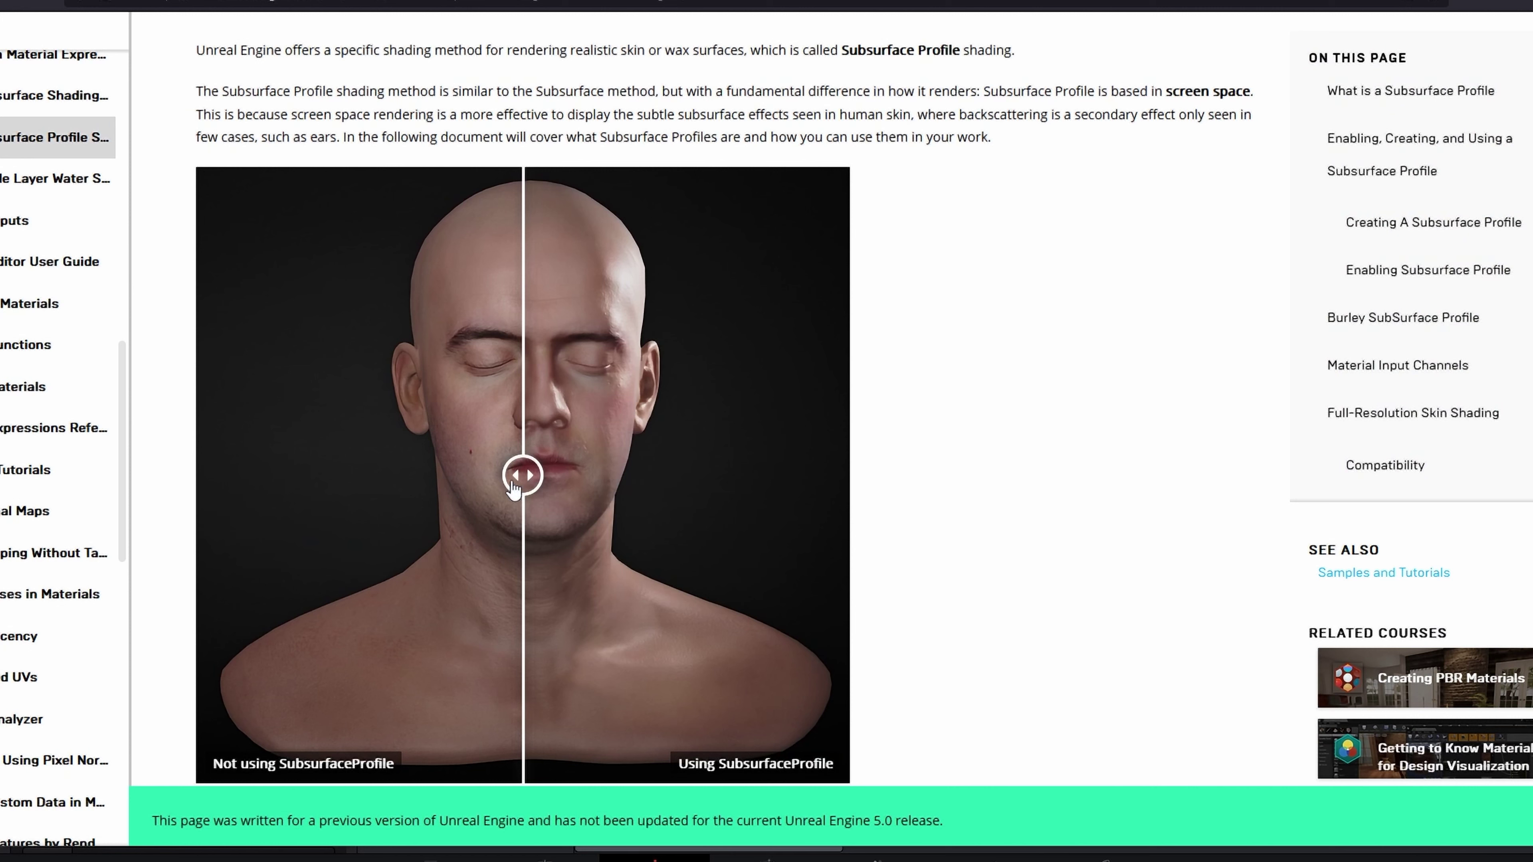
pyautogui.moveTo(513, 489); pyautogui.dragTo(543, 431)
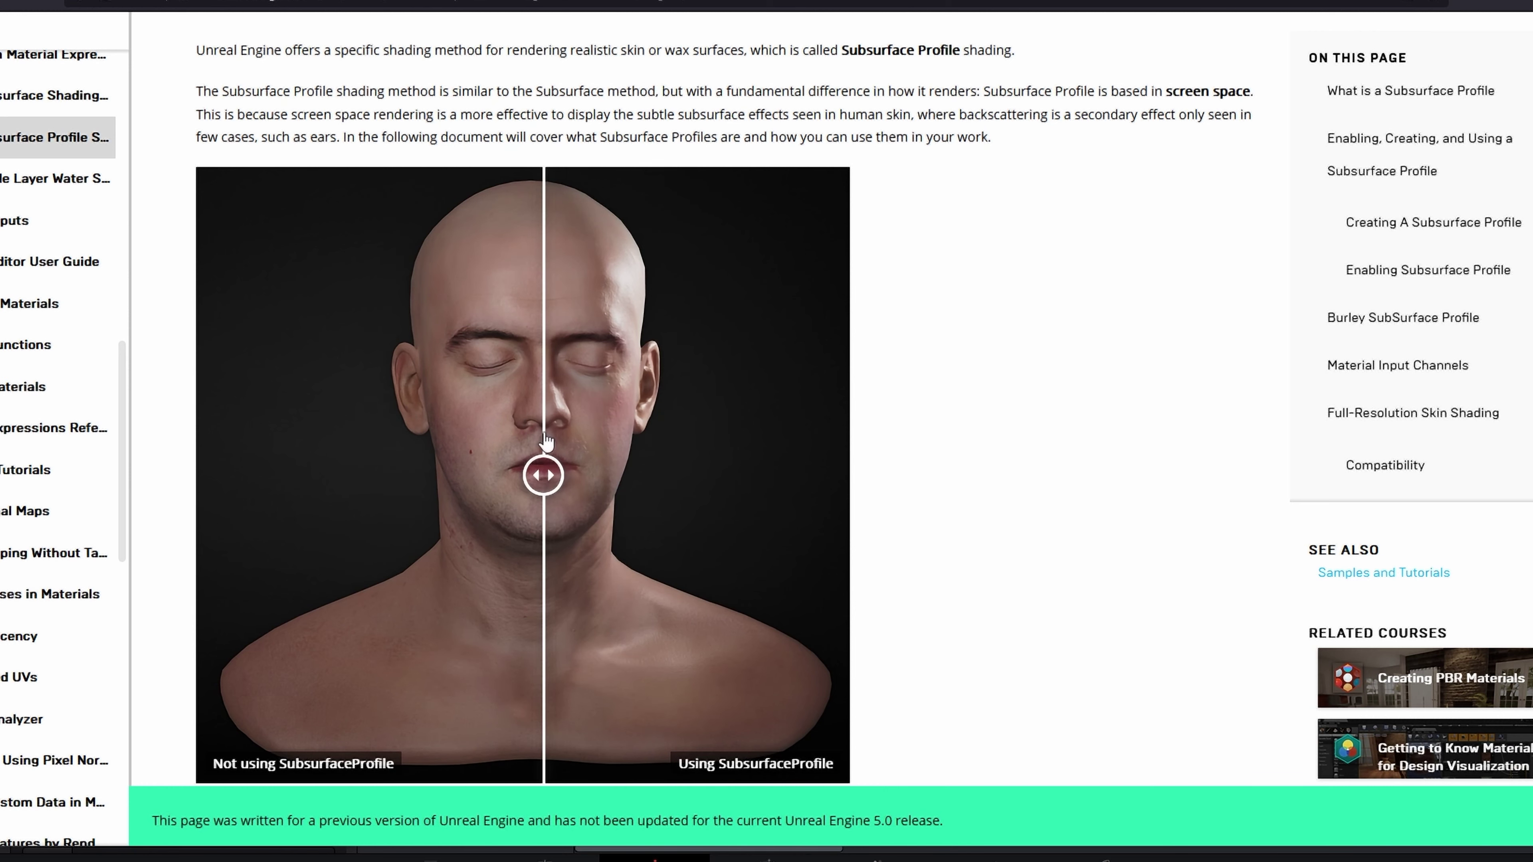
pyautogui.press('Home')
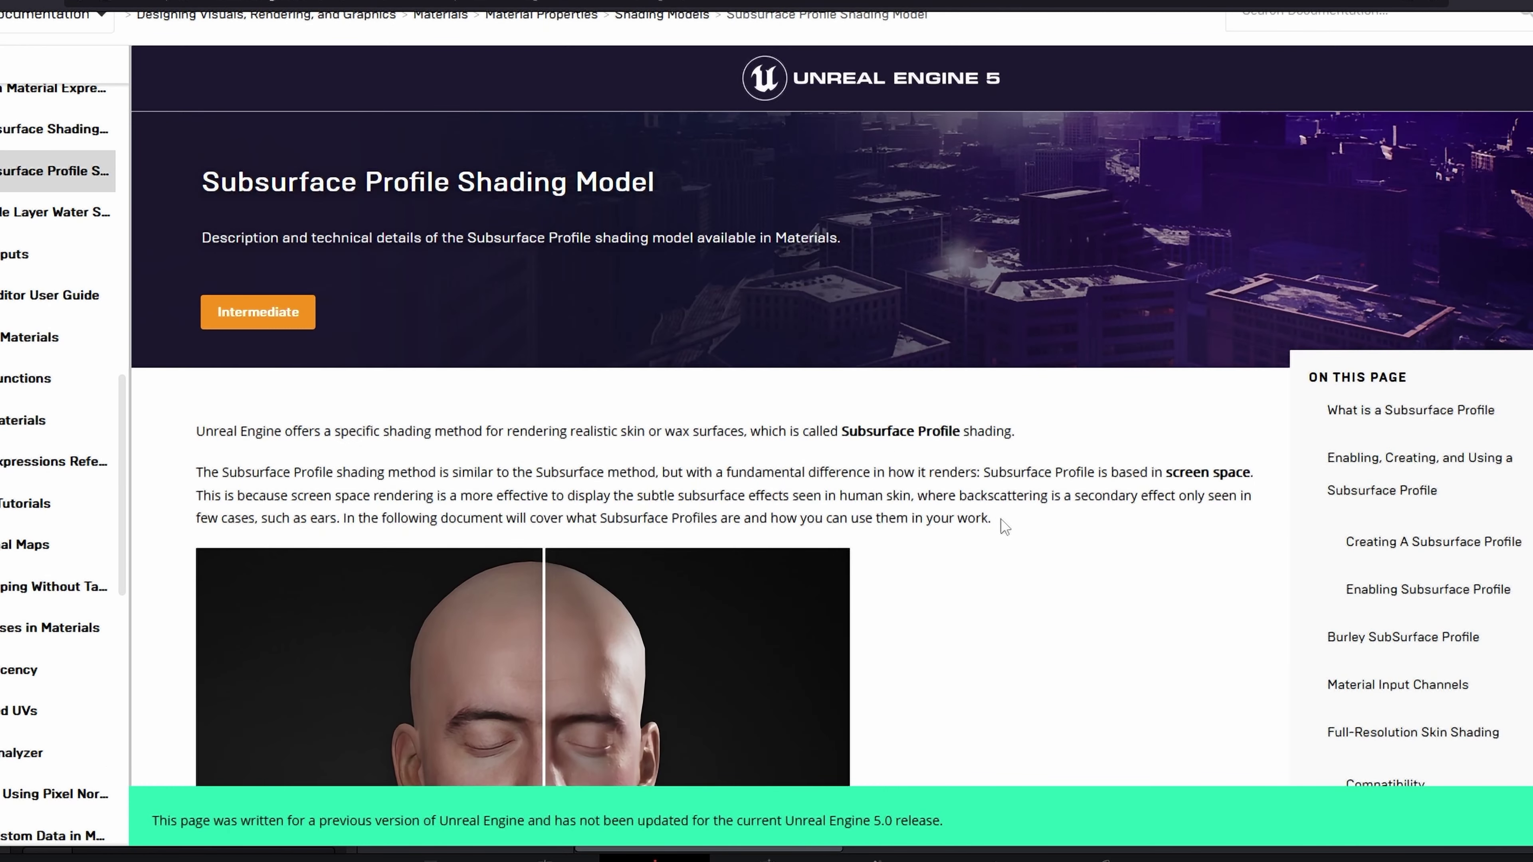
pyautogui.scroll(-12, 1003, 532)
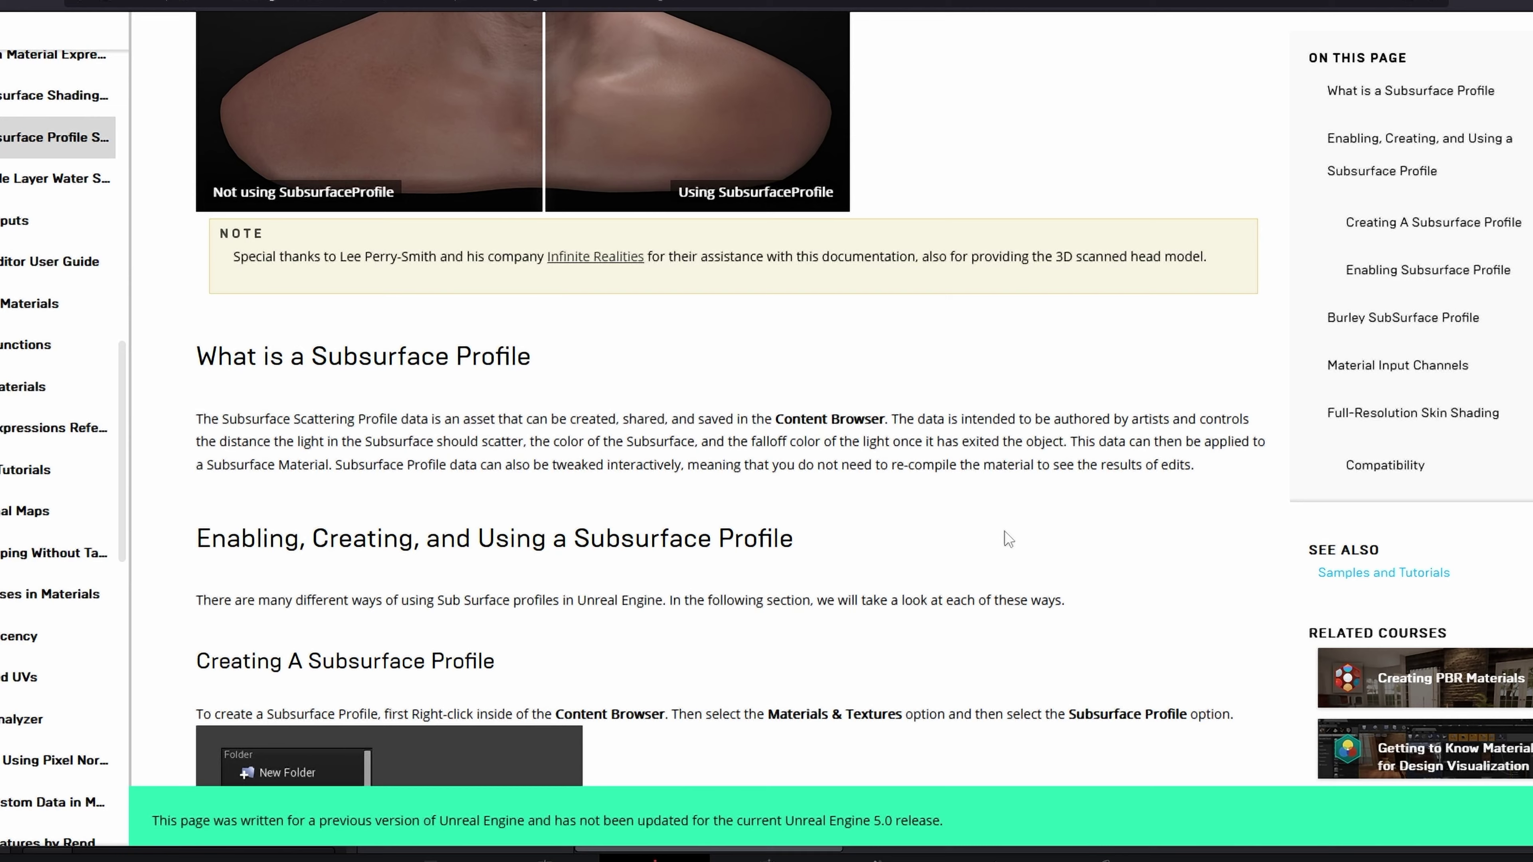
# Scroll the documentation to the 'Creating A Subsurface Profile' section and its Content Browser screenshot
pyautogui.scroll(-4, 1008, 539)
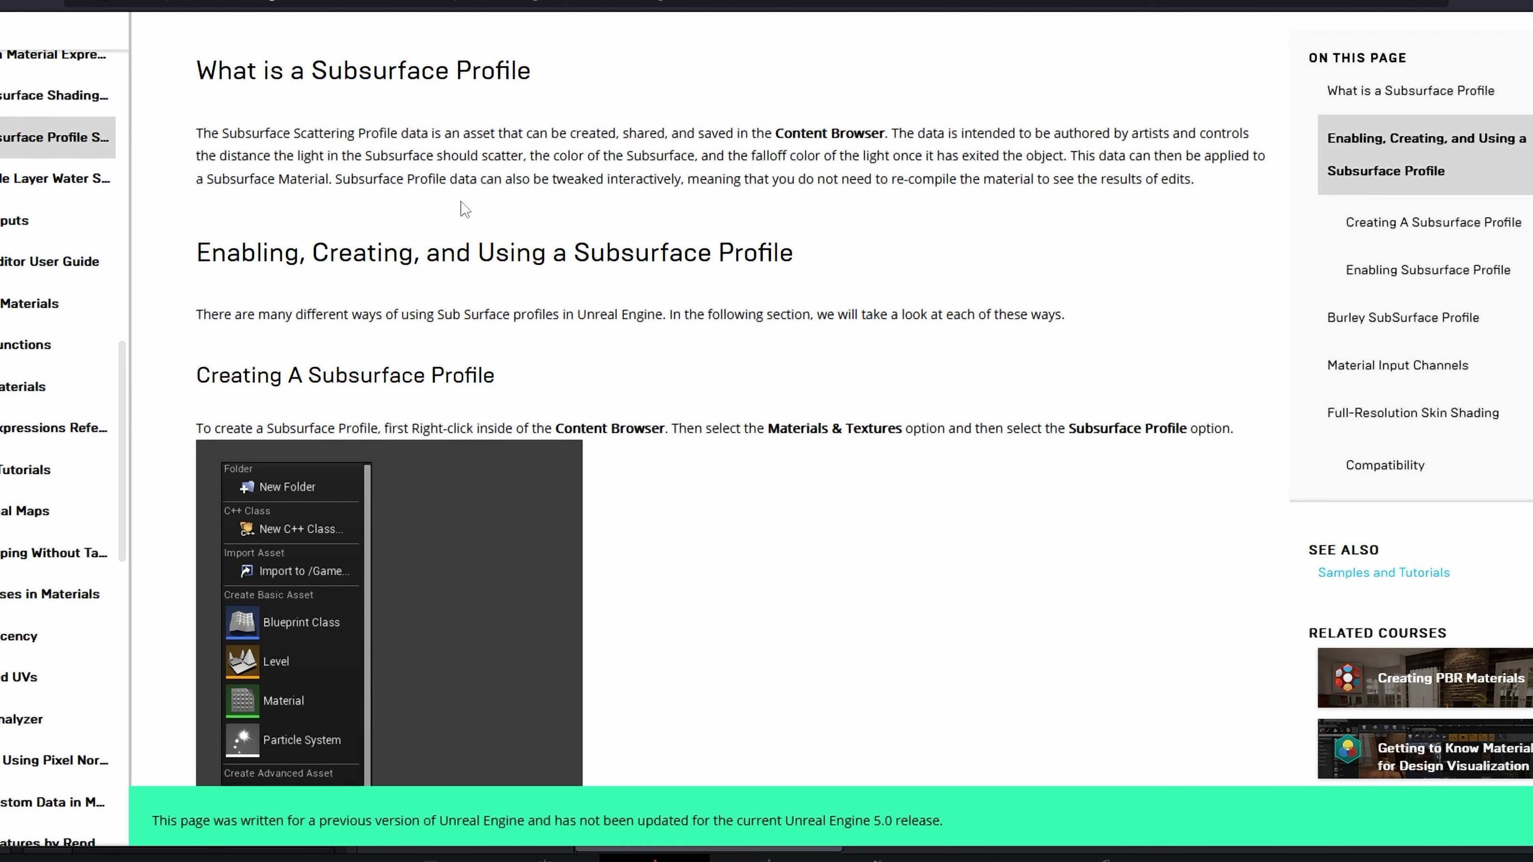
pyautogui.scroll(-8, 698, 306)
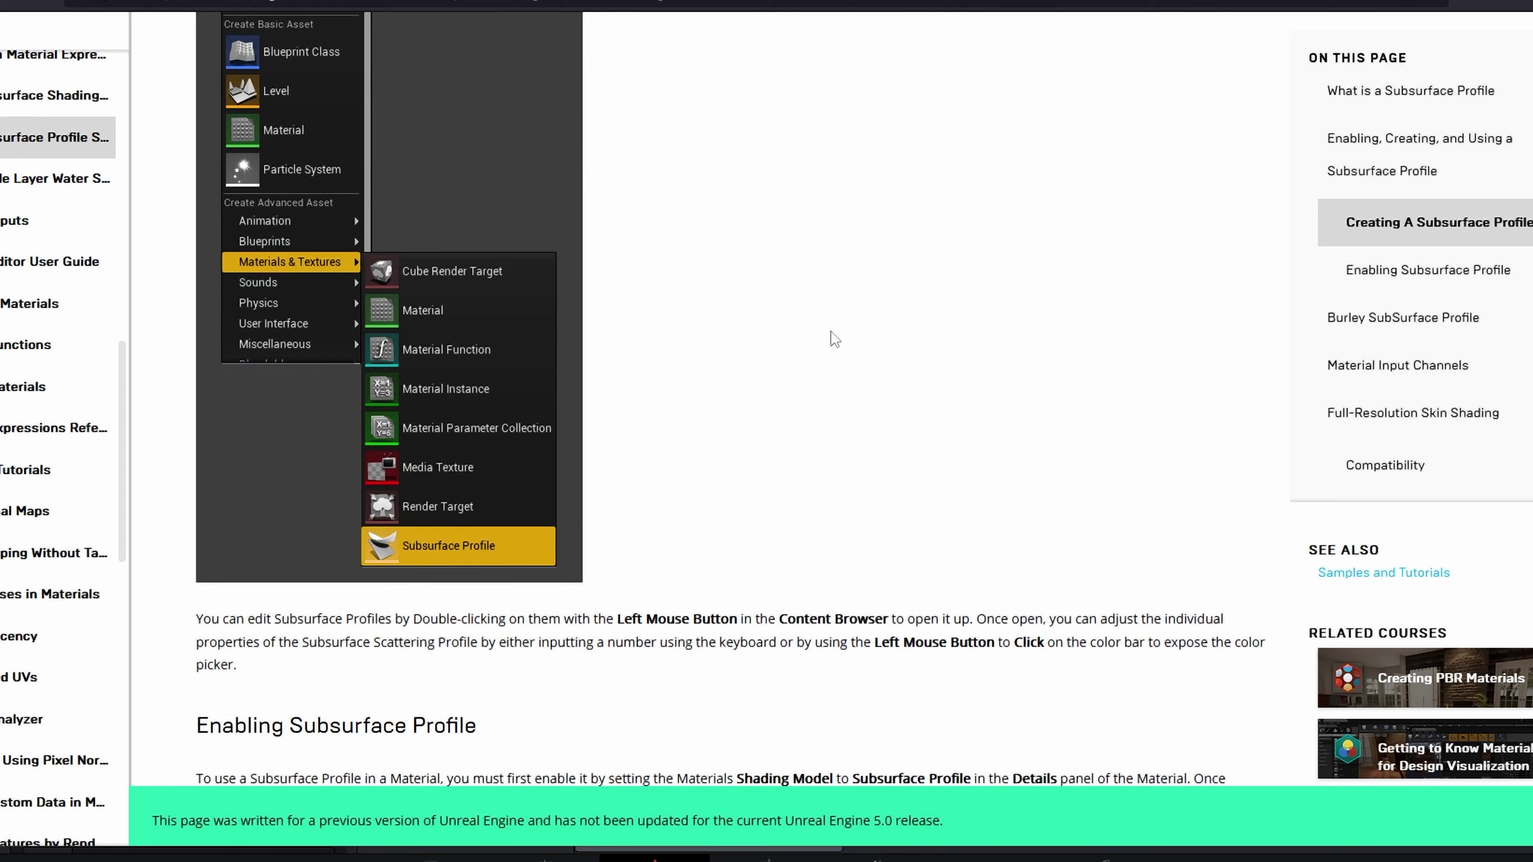
pyautogui.scroll(7, 832, 338)
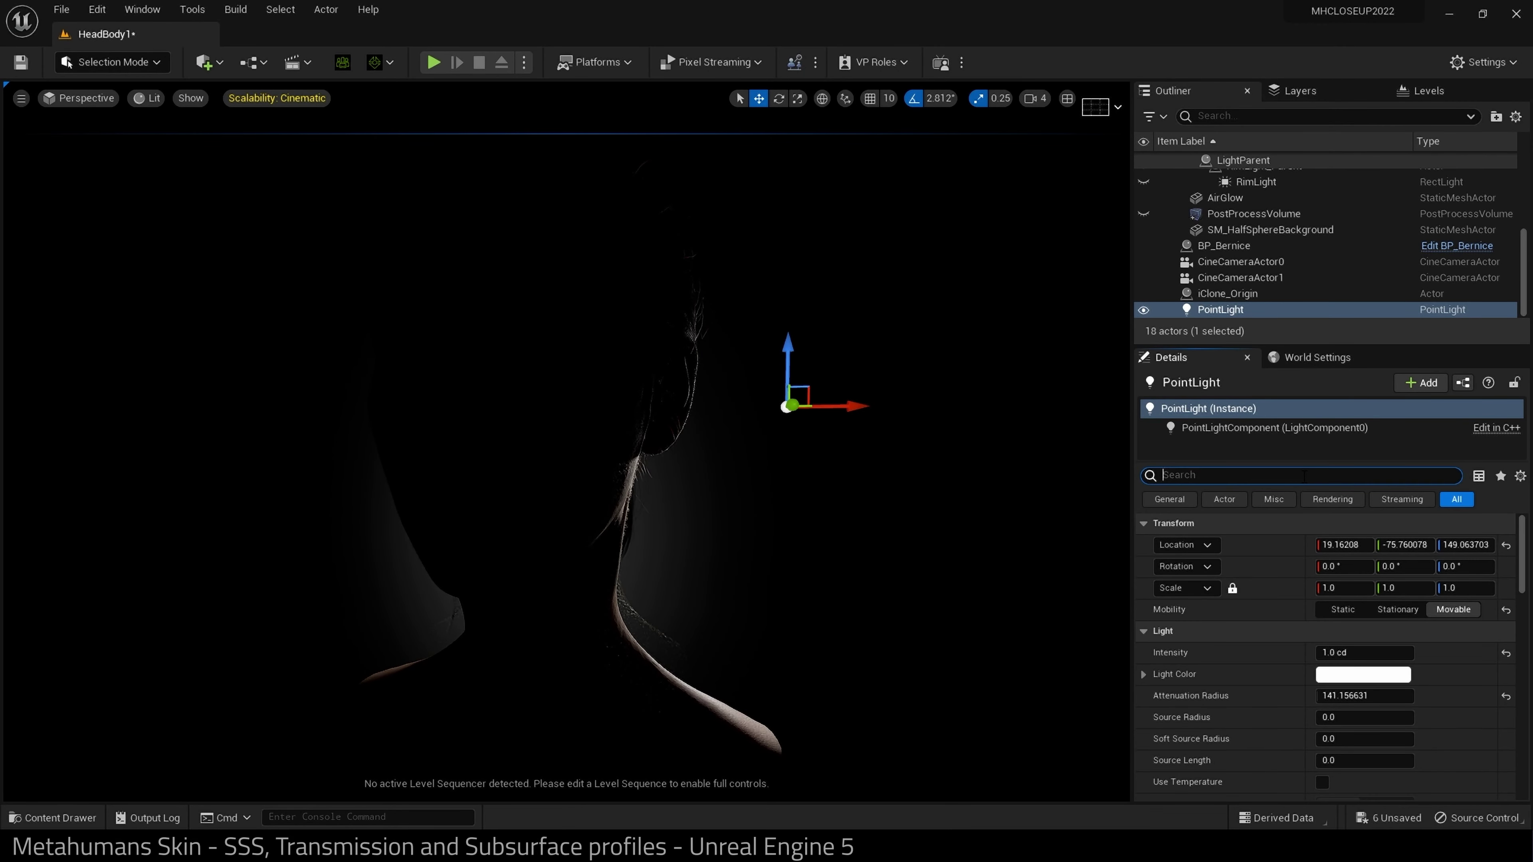
# Enable Transmission on the PointLight and move the light left along X
pyautogui.write('t')
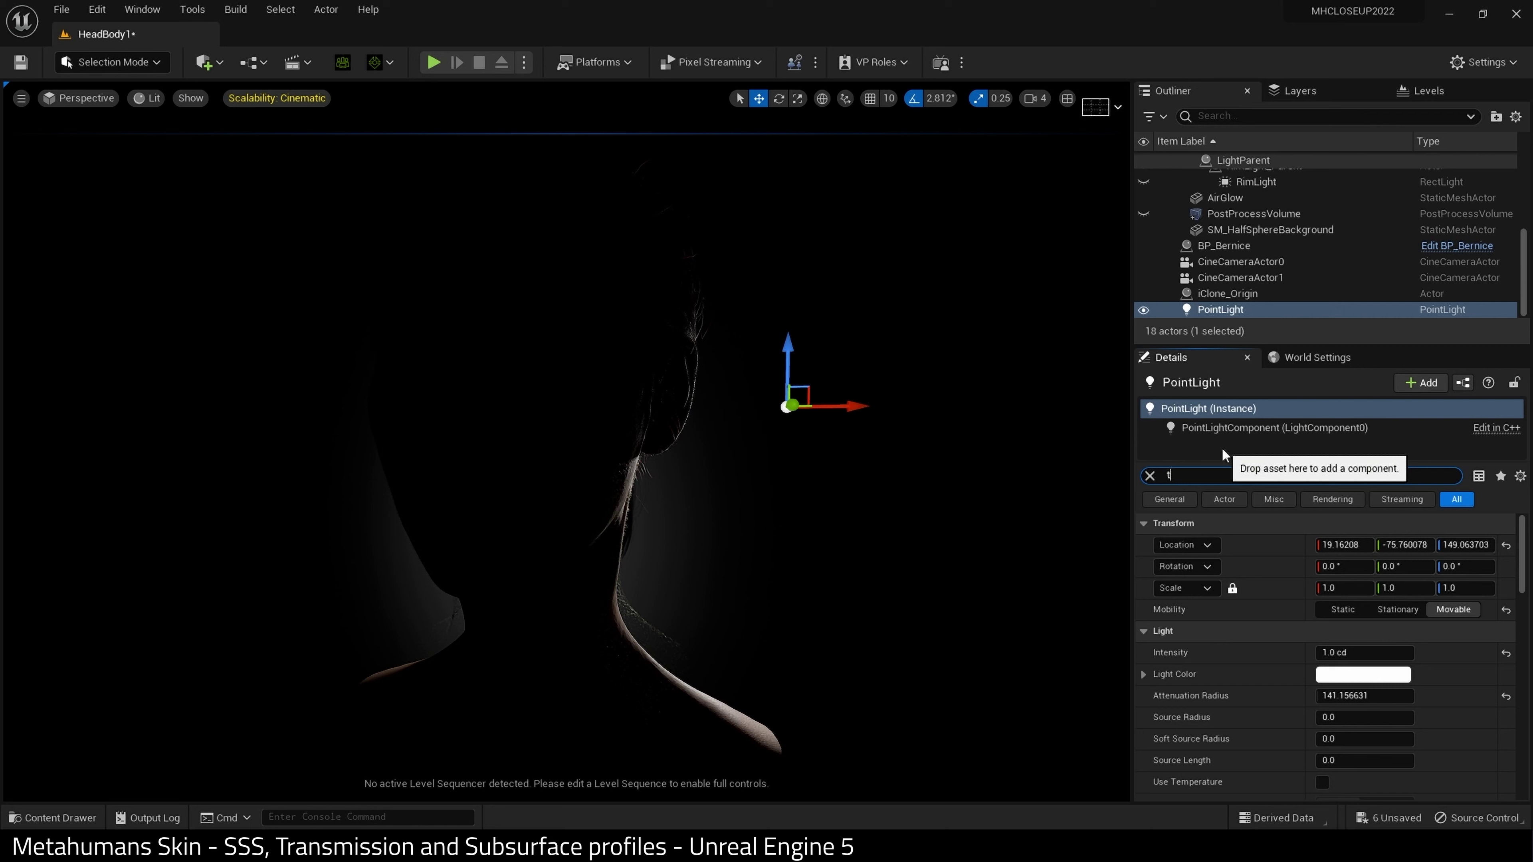
pyautogui.write('rans')
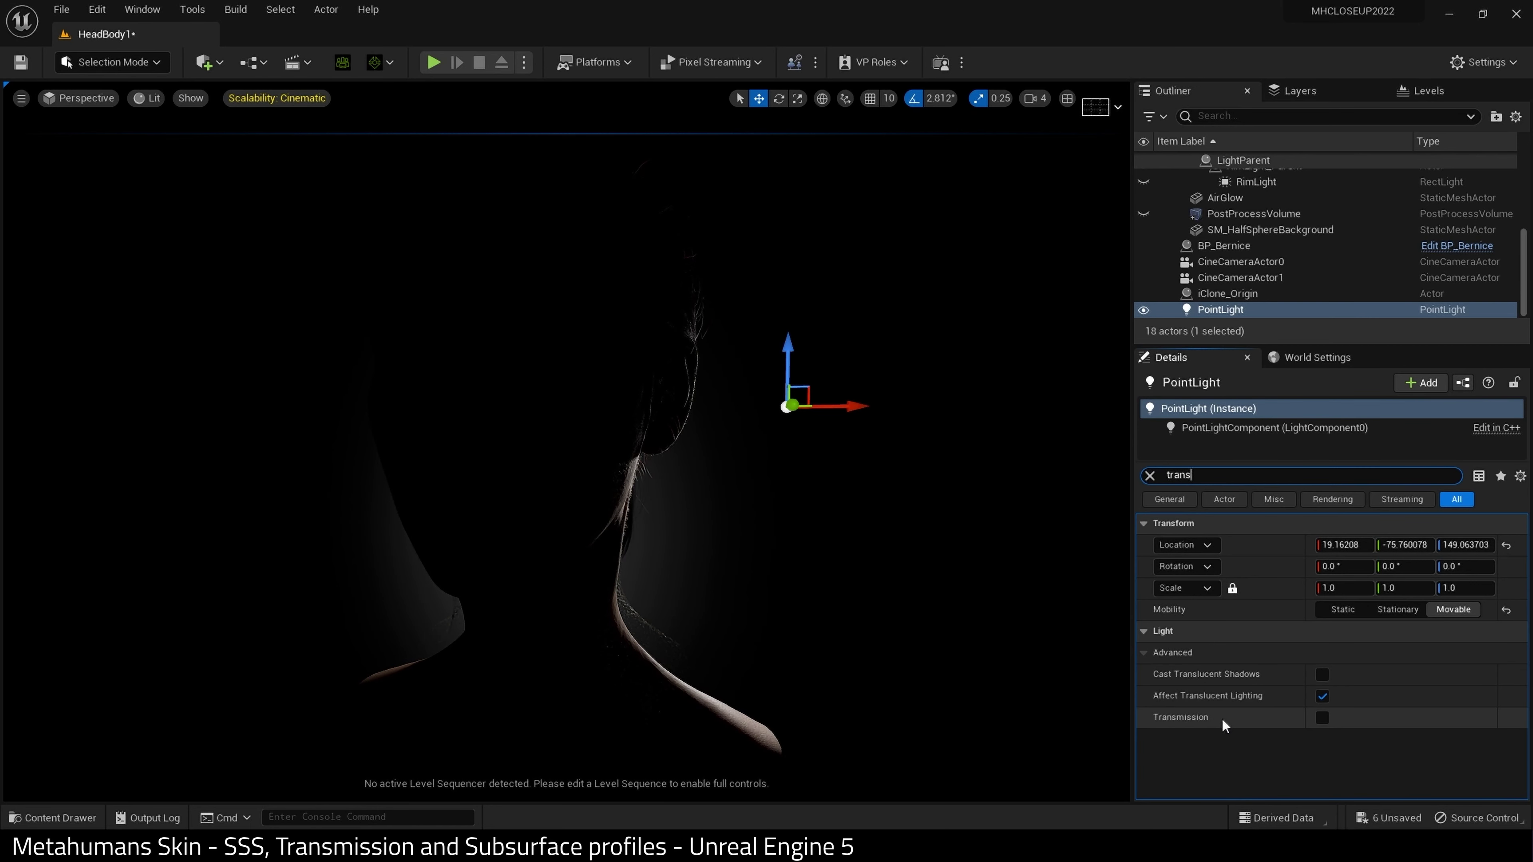
pyautogui.click(1320, 718)
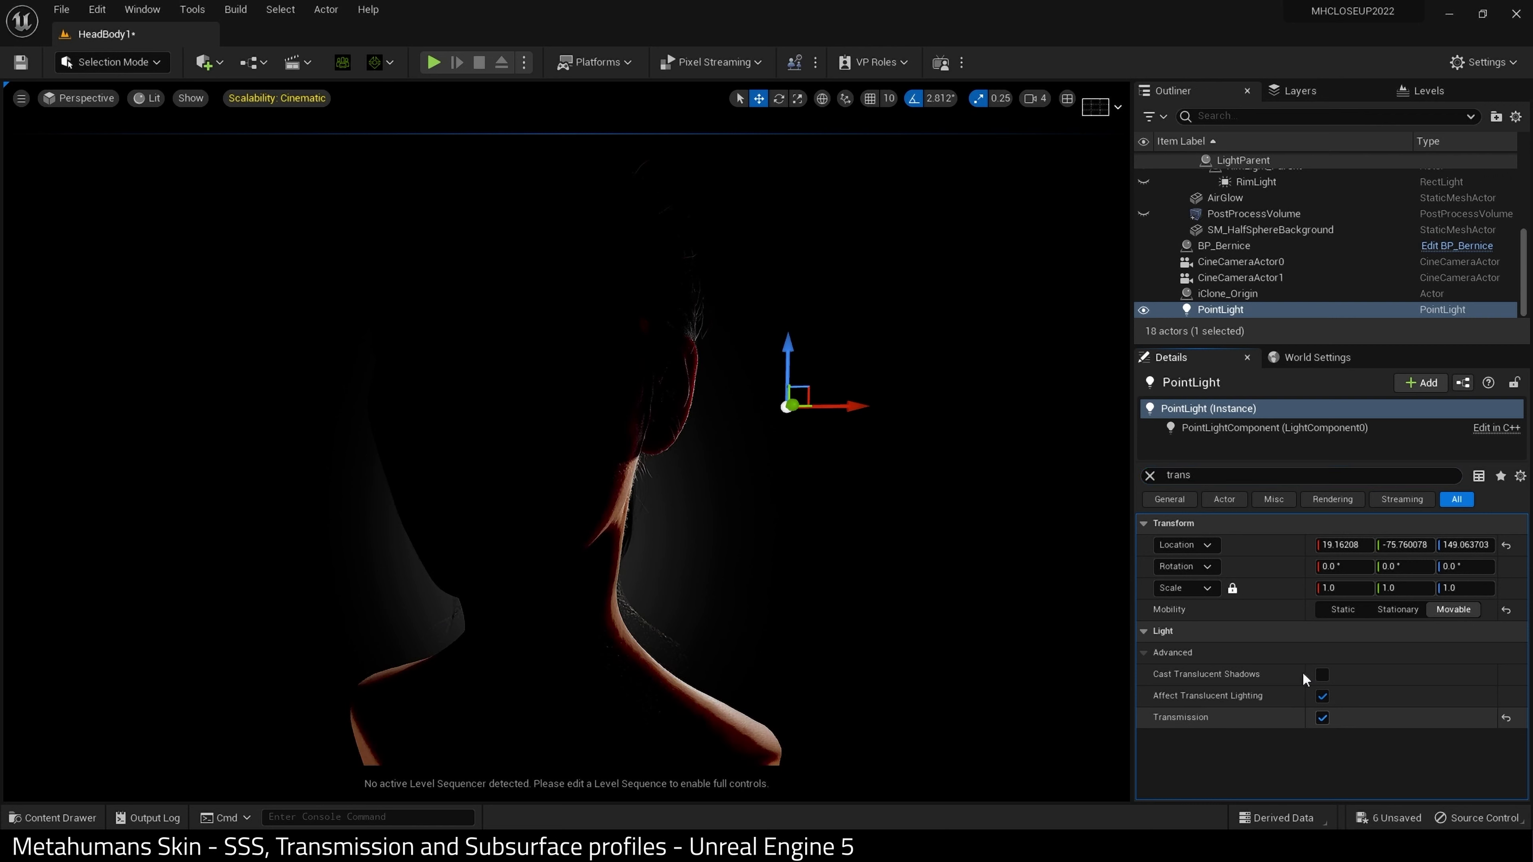
pyautogui.click(1204, 470)
pyautogui.press('BackSpace')
pyautogui.press('BackSpace')
pyautogui.press('BackSpace')
pyautogui.press('BackSpace')
pyautogui.press('BackSpace')
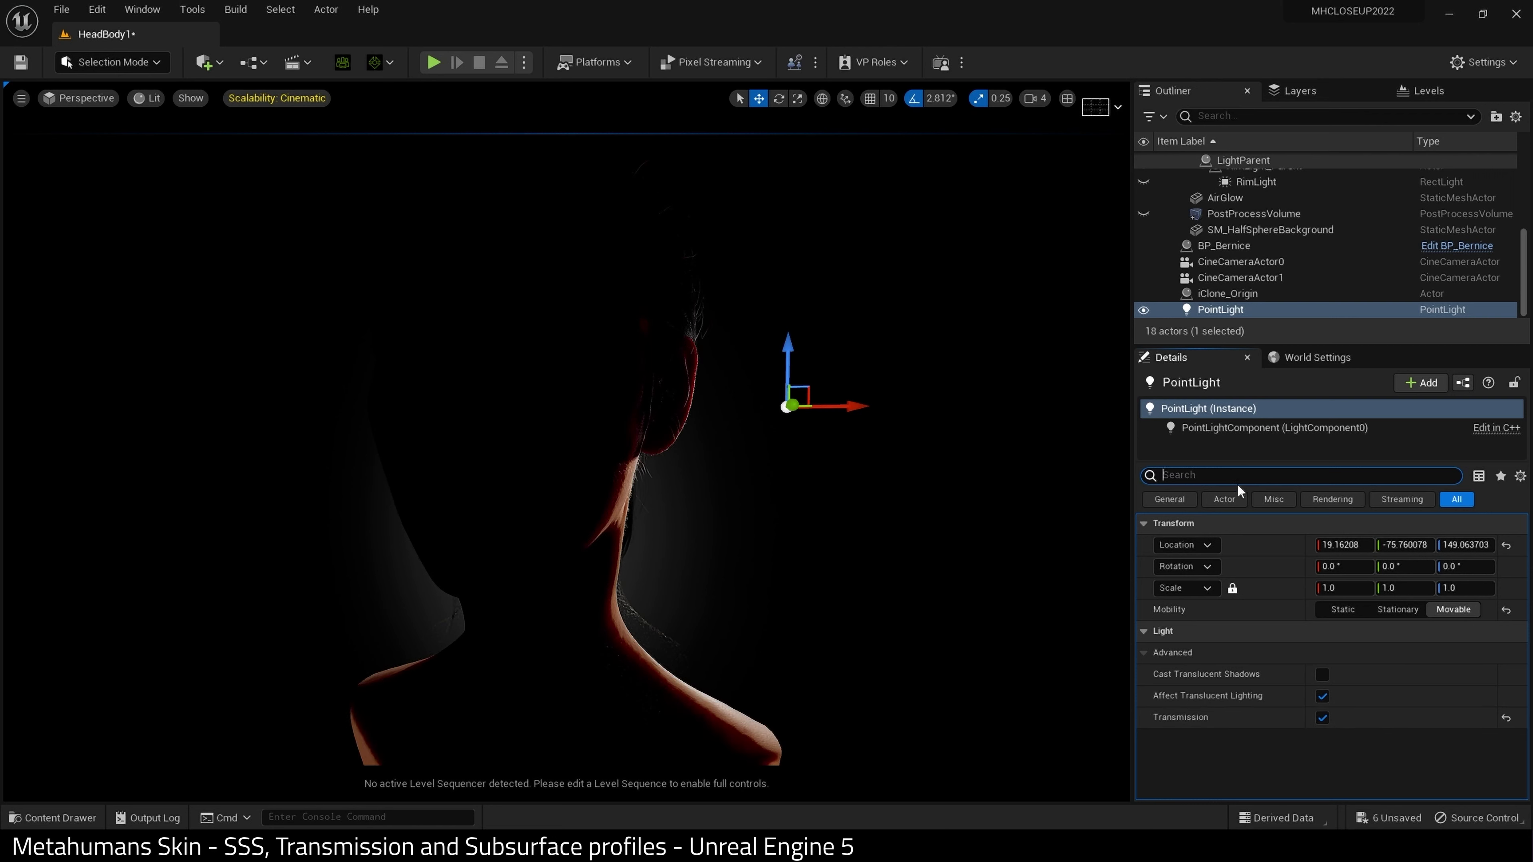
pyautogui.moveTo(857, 409); pyautogui.dragTo(788, 418)
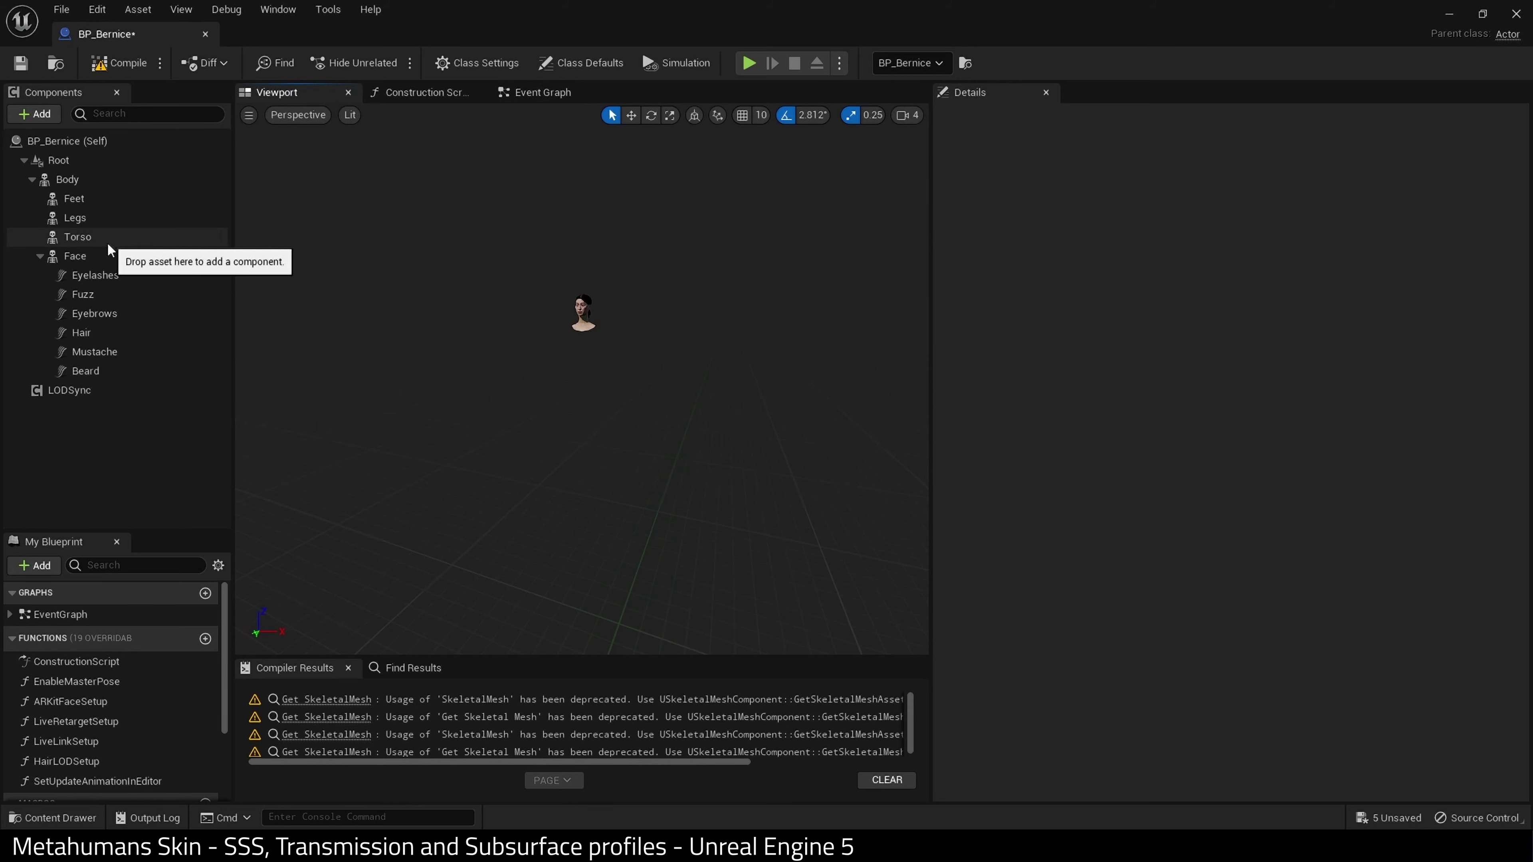
# Select the Face component in BP_Bernice and frame it in the viewport
pyautogui.click(74, 255)
pyautogui.press('f')
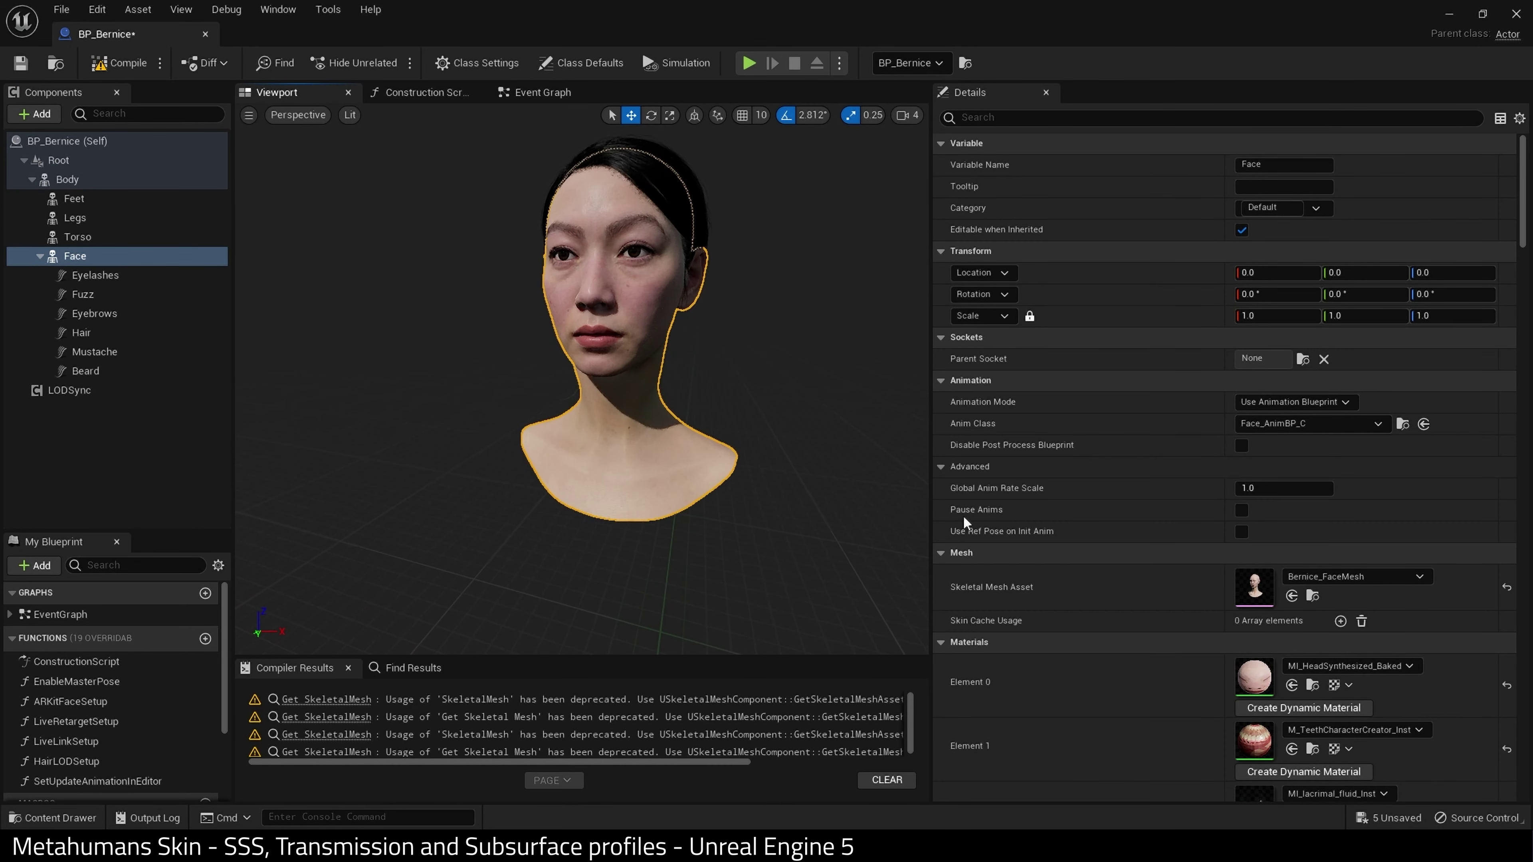
# Open the MI_HeadSynthesized_Baked material instance from Element 0 and rotate its preview
pyautogui.doubleClick(1253, 671)
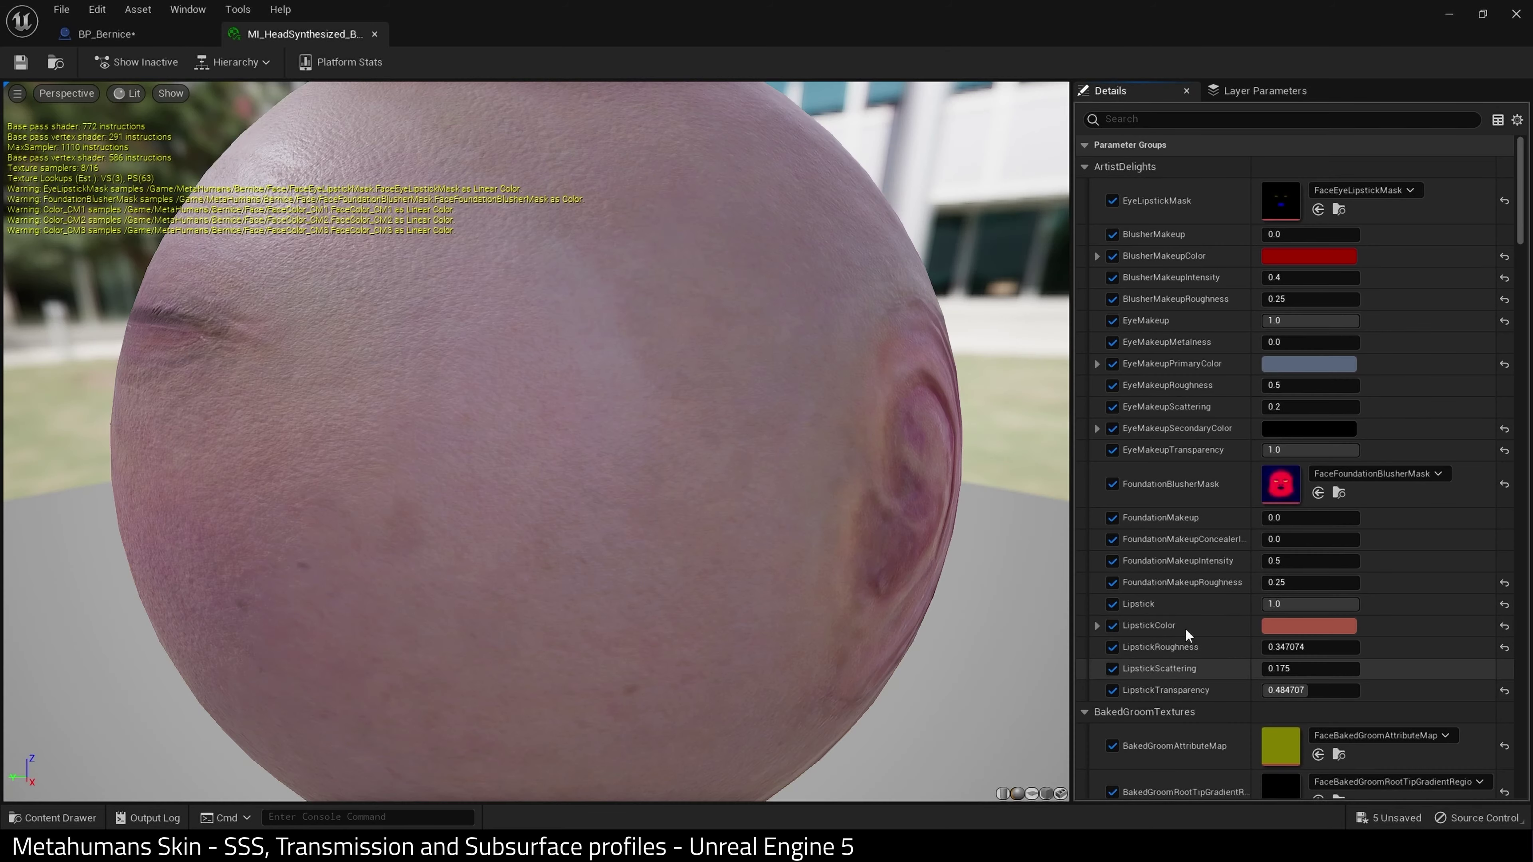
pyautogui.scroll(-3, 522, 518)
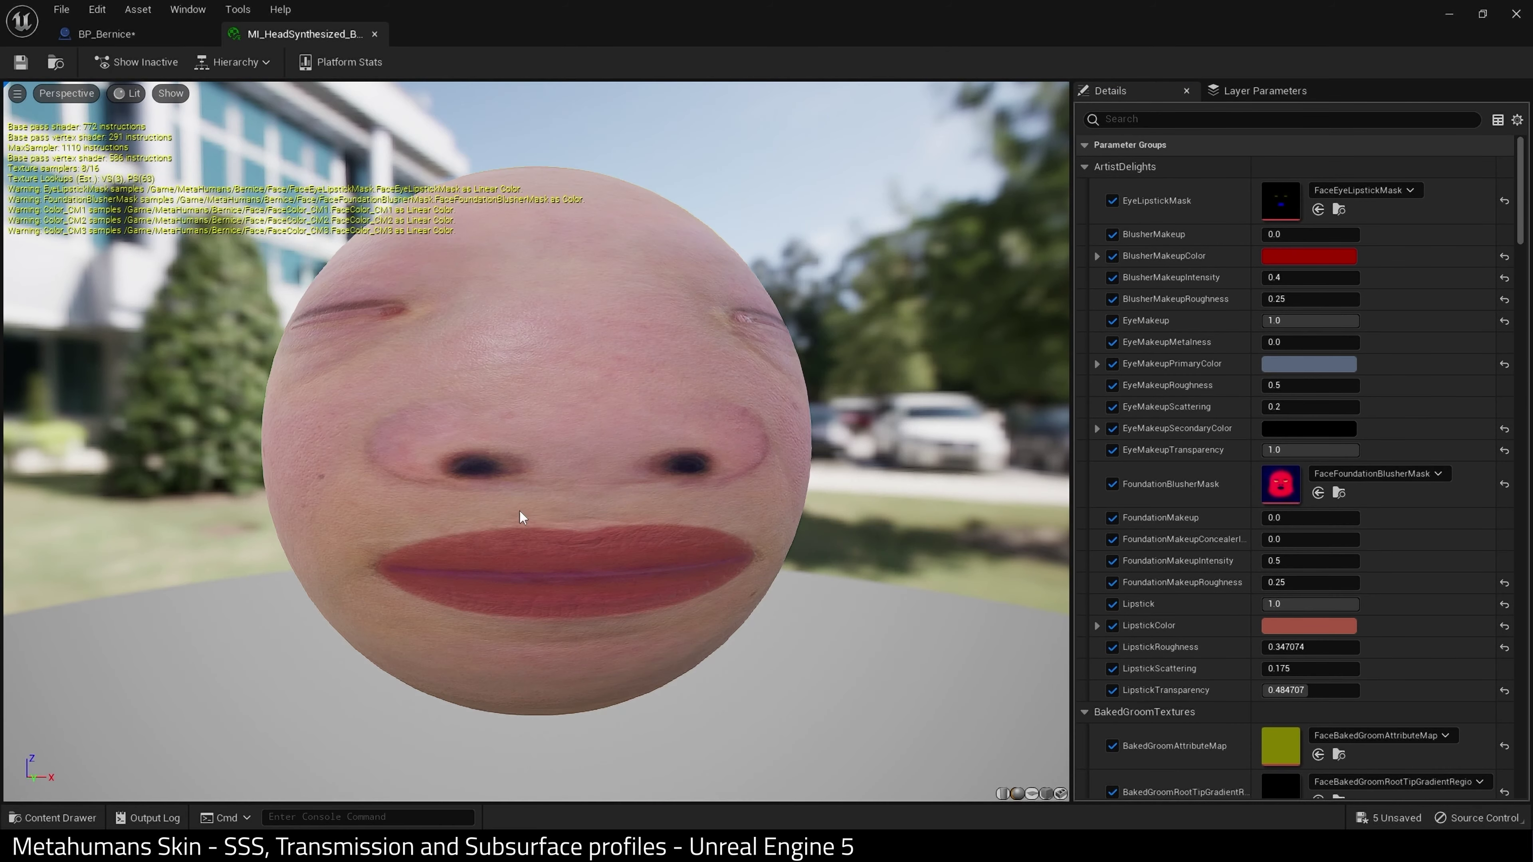
pyautogui.moveTo(522, 517)
pyautogui.mouseDown()
pyautogui.moveTo(589, 501)
pyautogui.moveTo(524, 506)
pyautogui.mouseUp()
pyautogui.scroll(-6, 1198, 510)
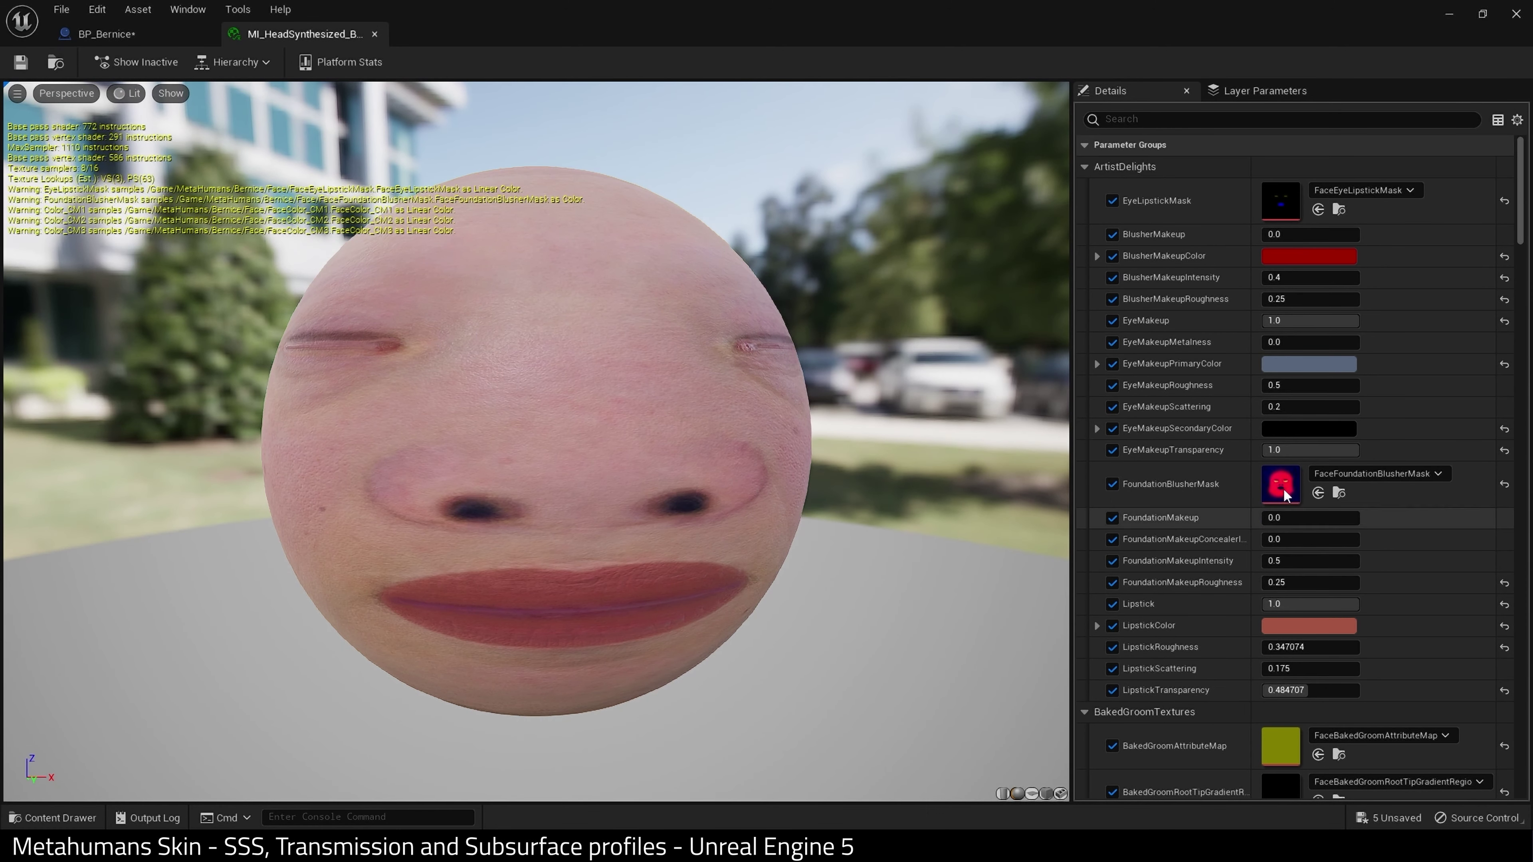
pyautogui.scroll(-10, 1204, 517)
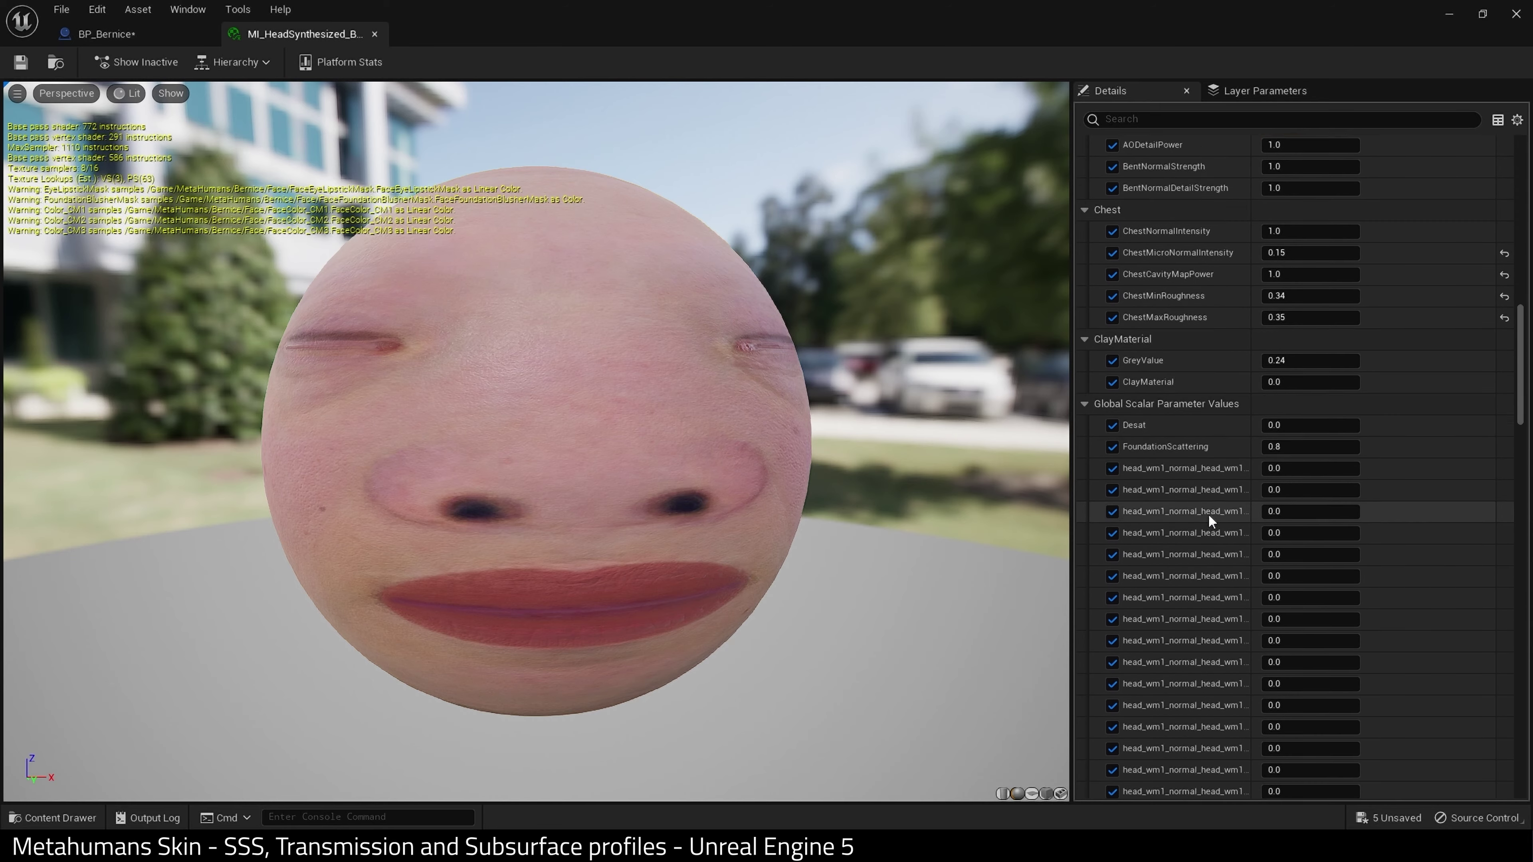
pyautogui.scroll(8, 1208, 519)
pyautogui.scroll(3, 1208, 512)
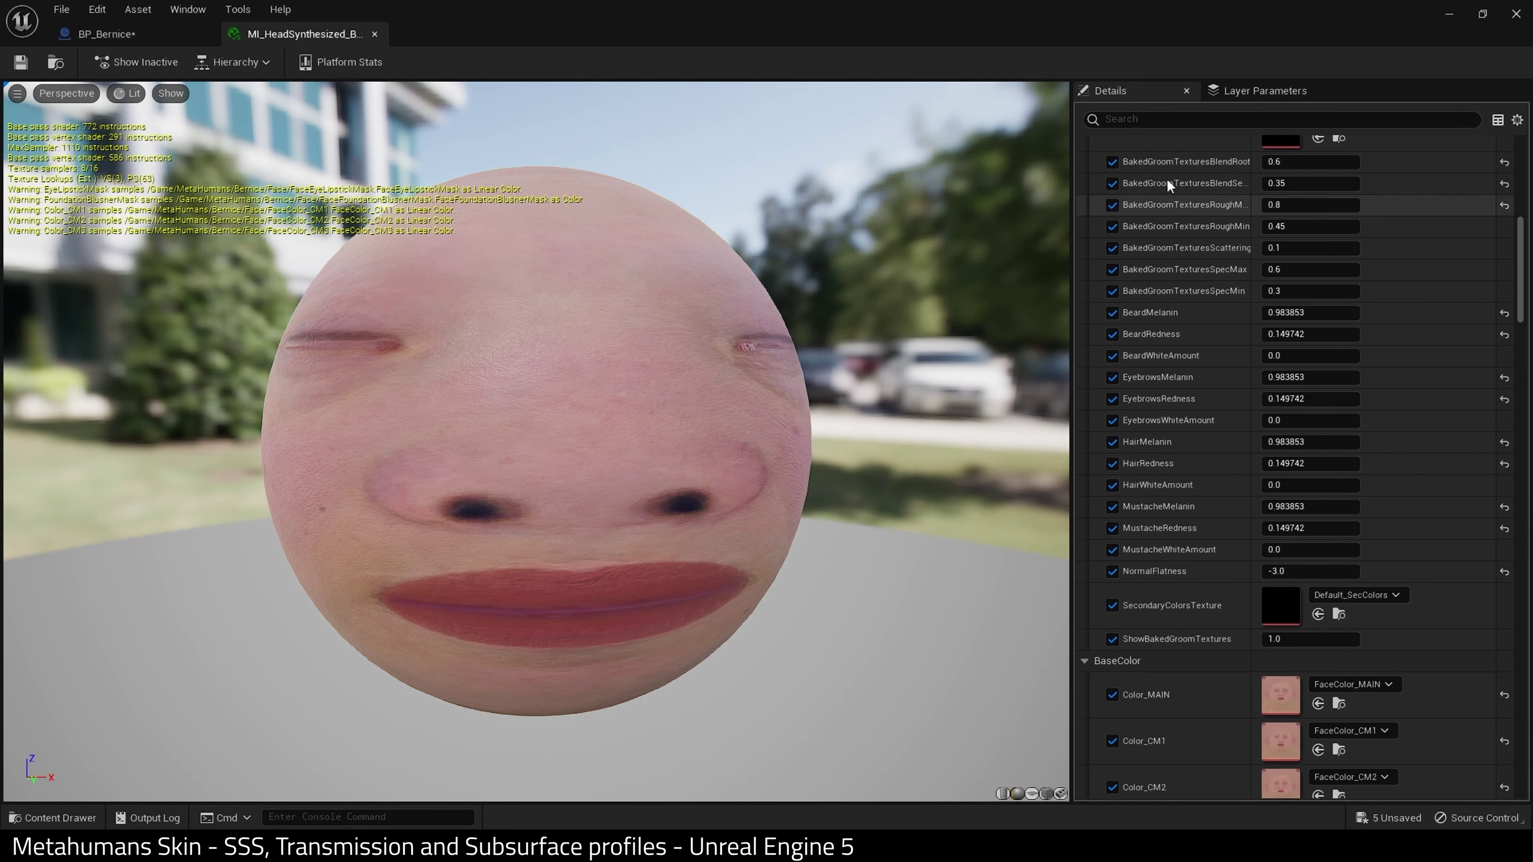
# Enable SkinScattering, then scroll down to the Subsurface Profile override showing SSP_Head
pyautogui.write('scatter')
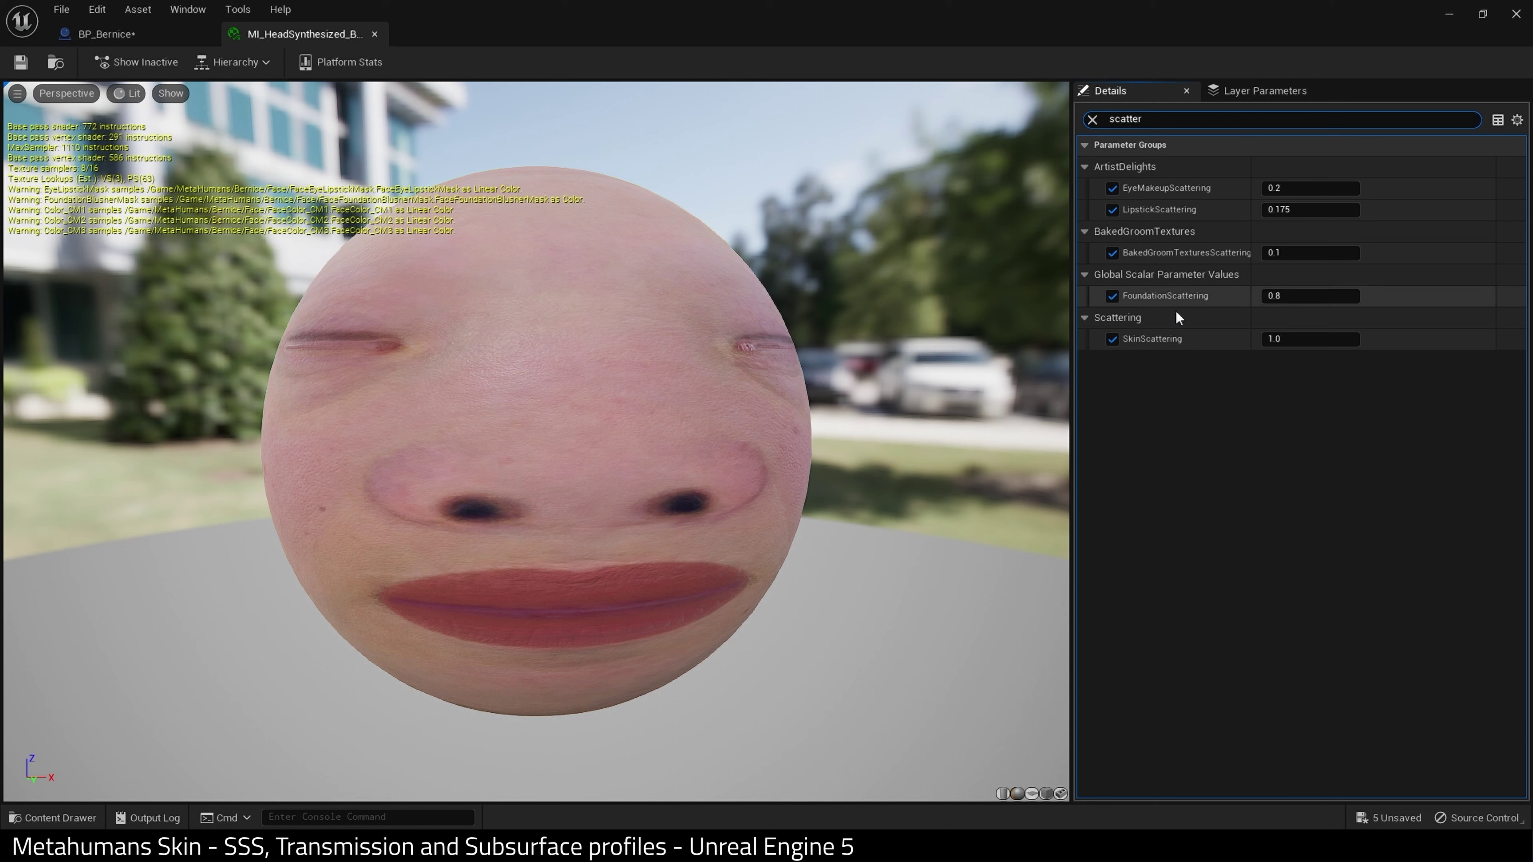
pyautogui.click(1289, 339)
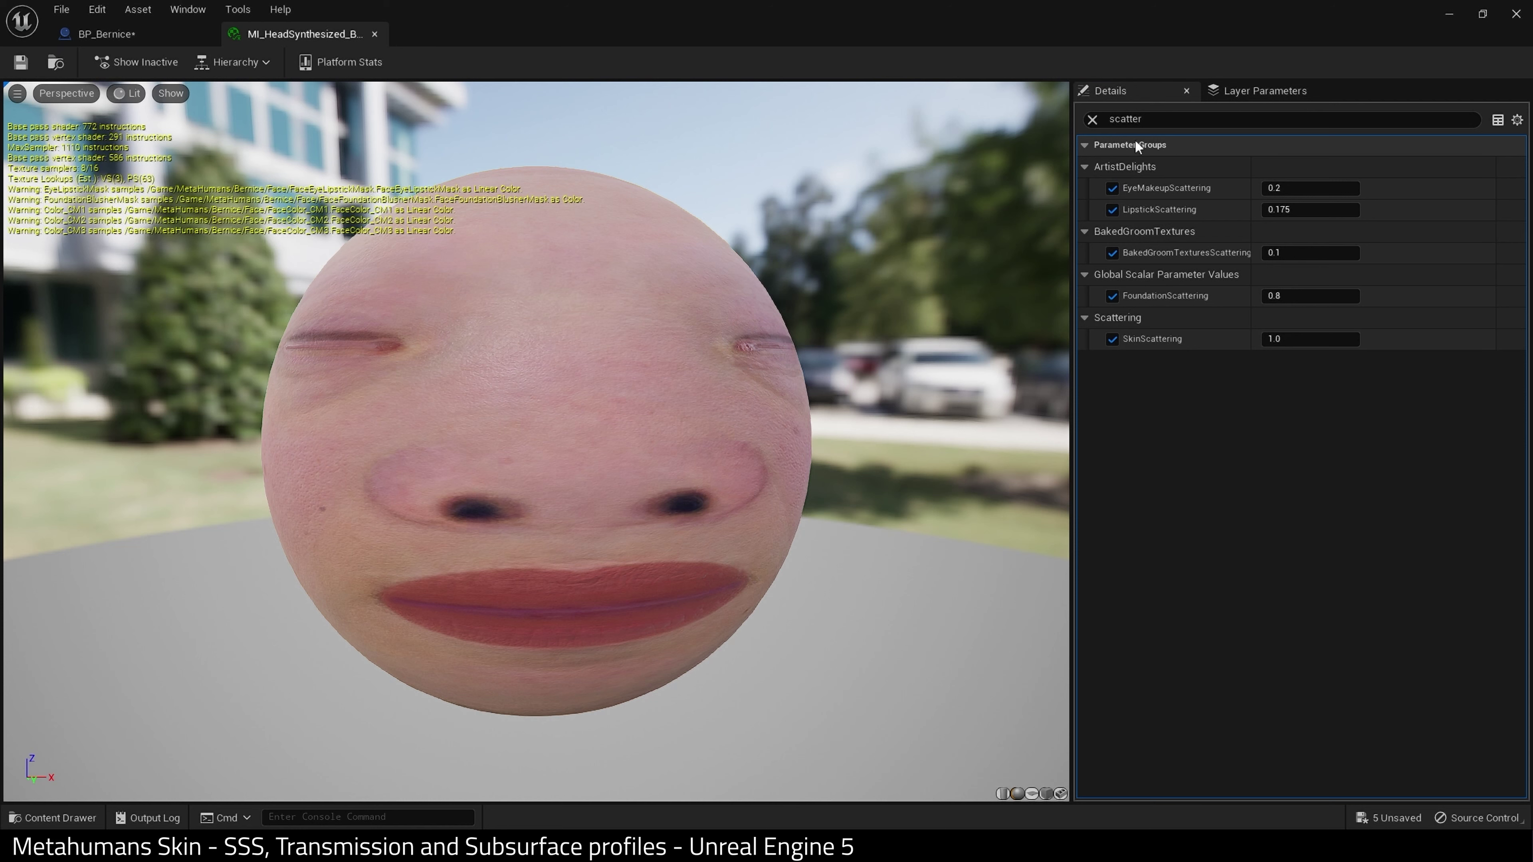
pyautogui.click(1092, 119)
pyautogui.scroll(-3, 1289, 534)
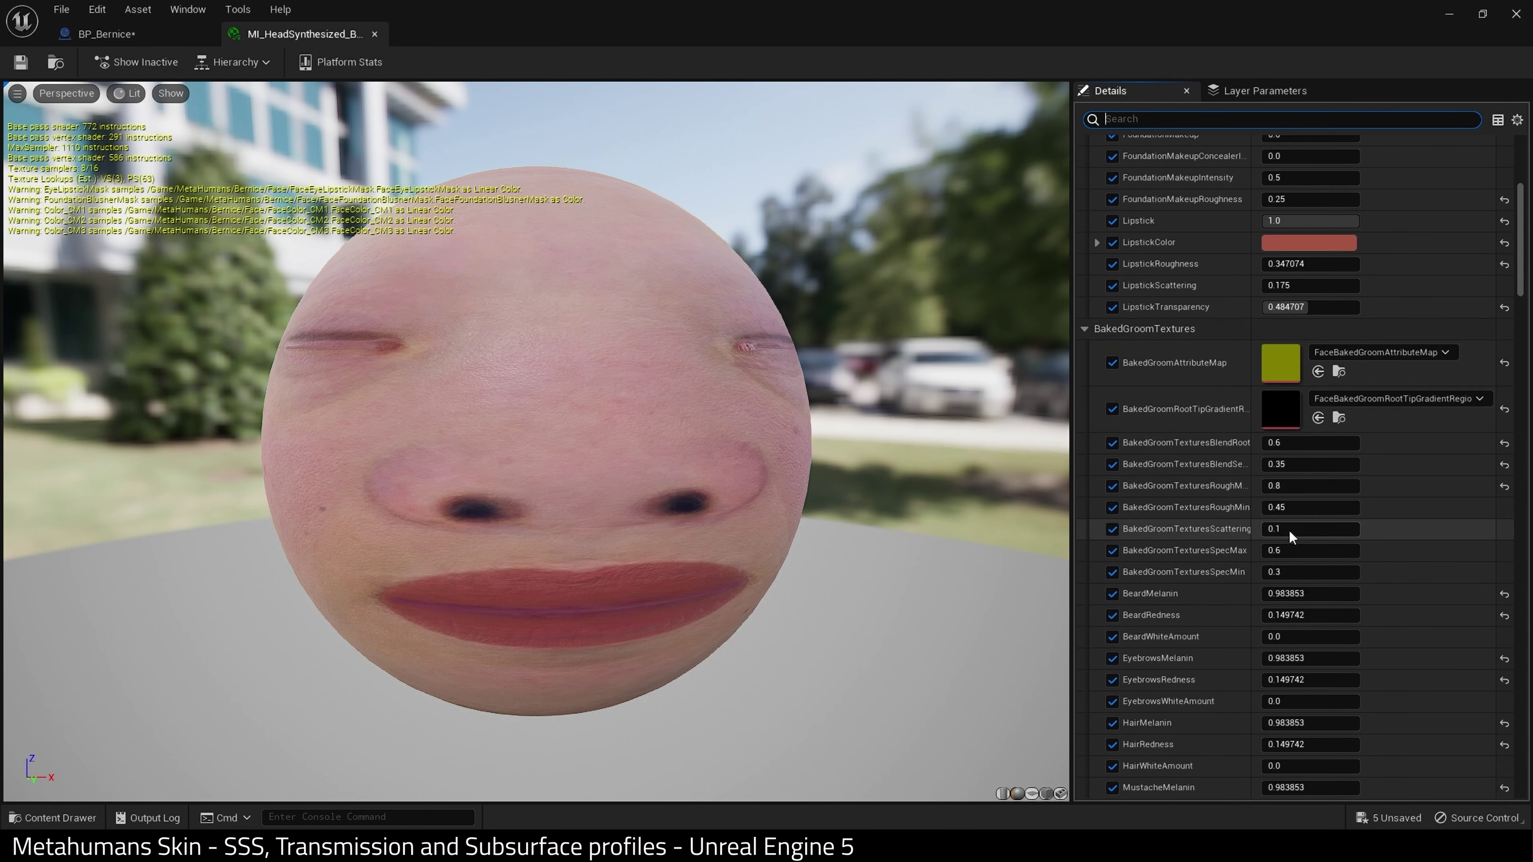
pyautogui.scroll(-15, 1290, 527)
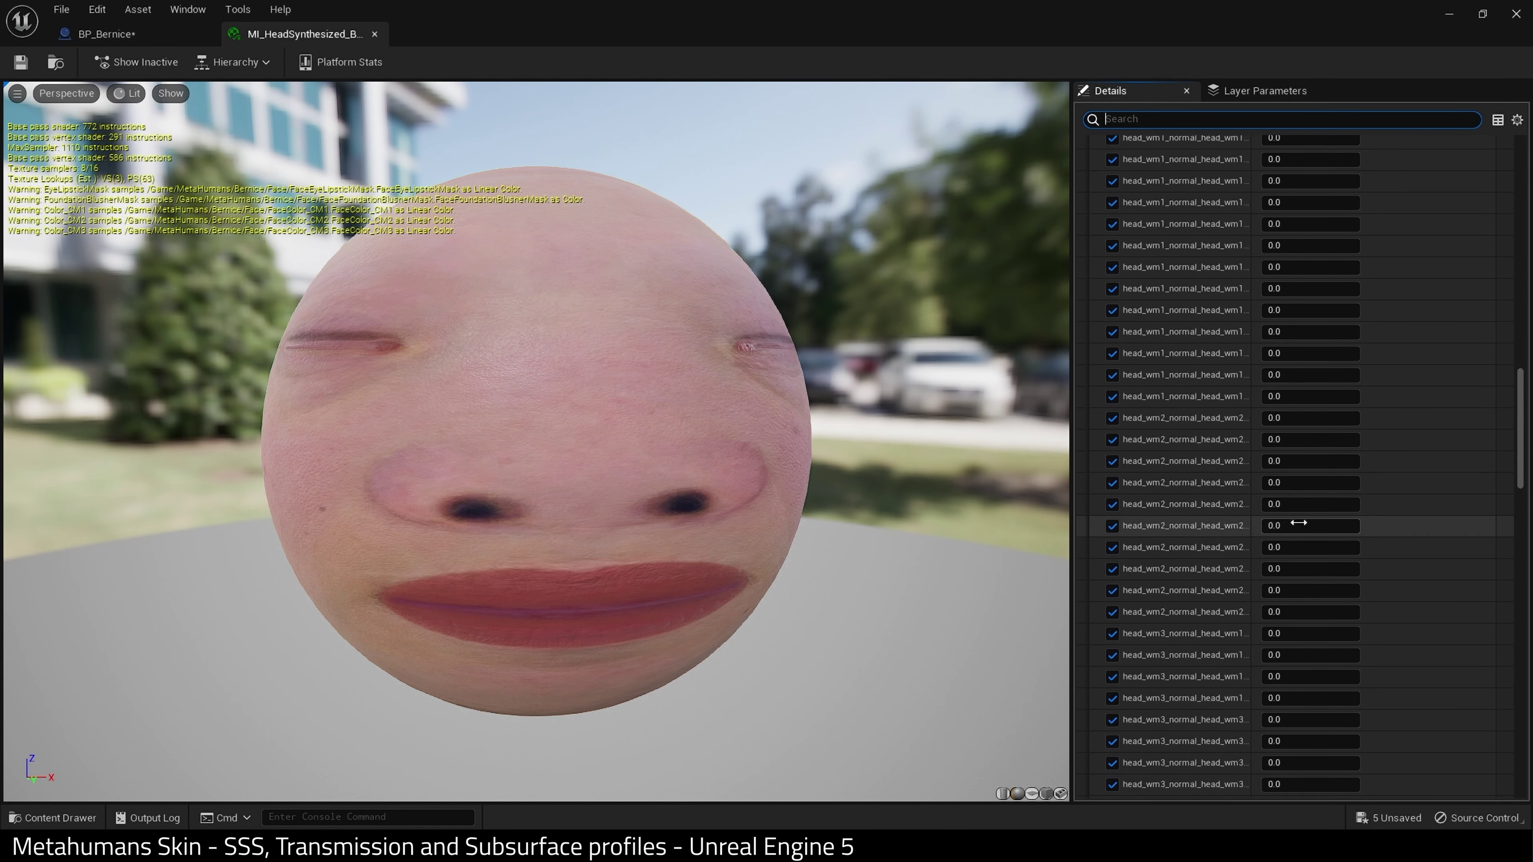
pyautogui.scroll(-15, 1298, 524)
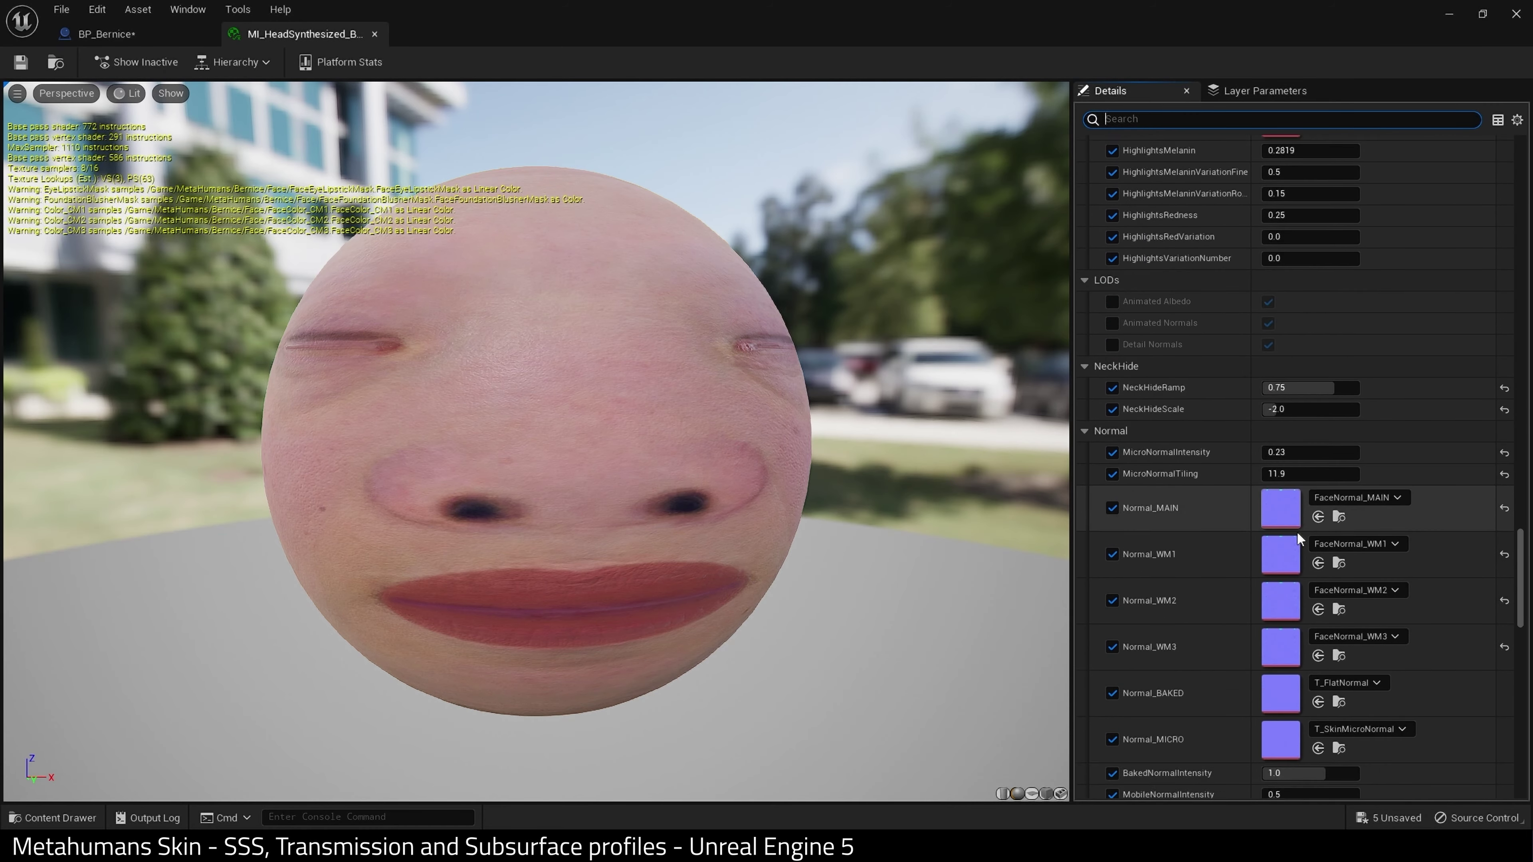
pyautogui.scroll(-15, 1298, 534)
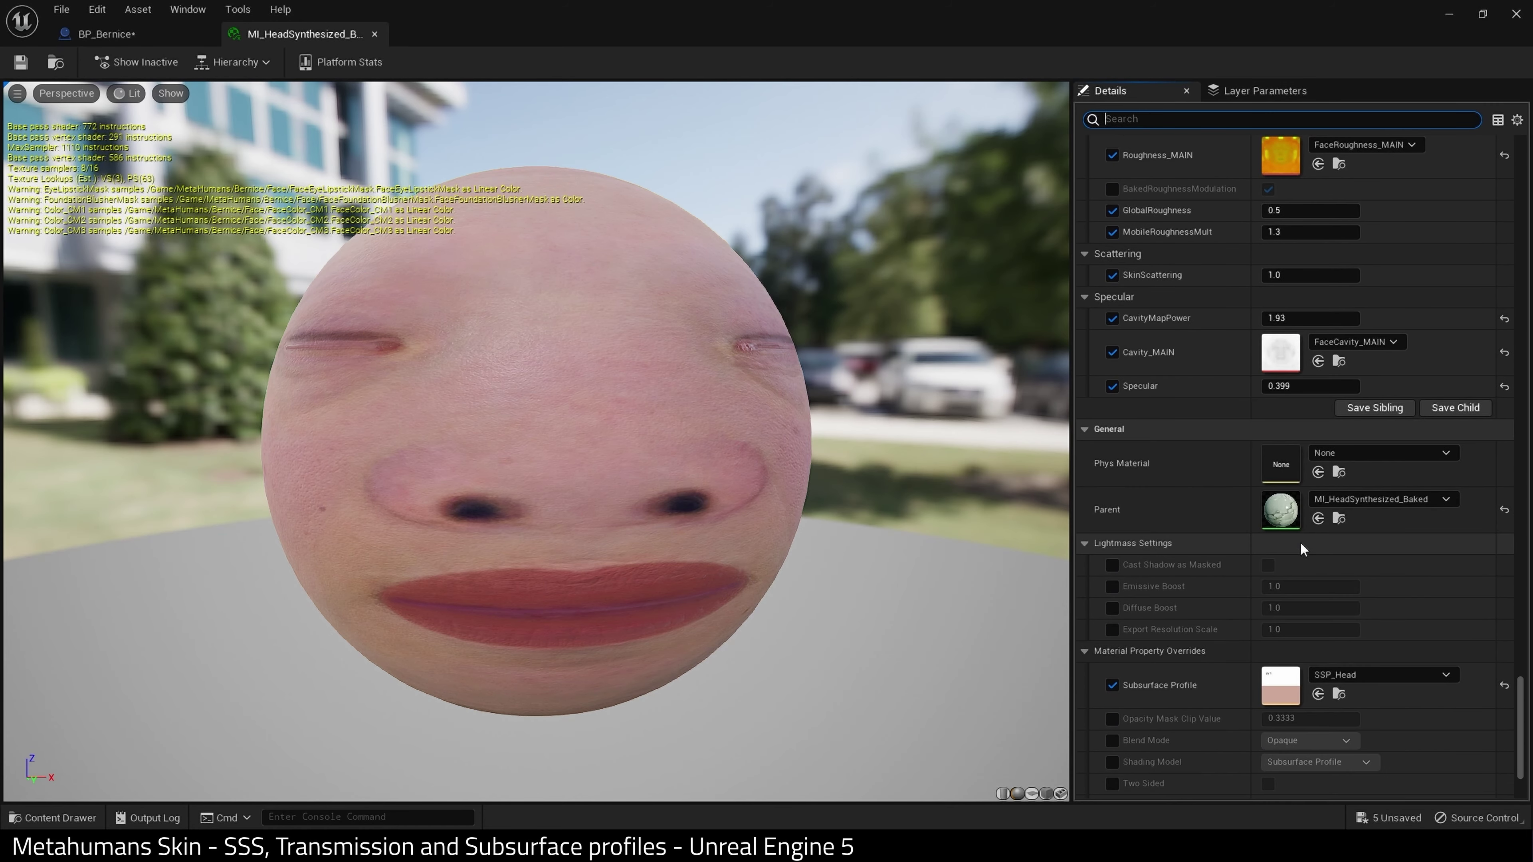
pyautogui.scroll(-3, 1299, 541)
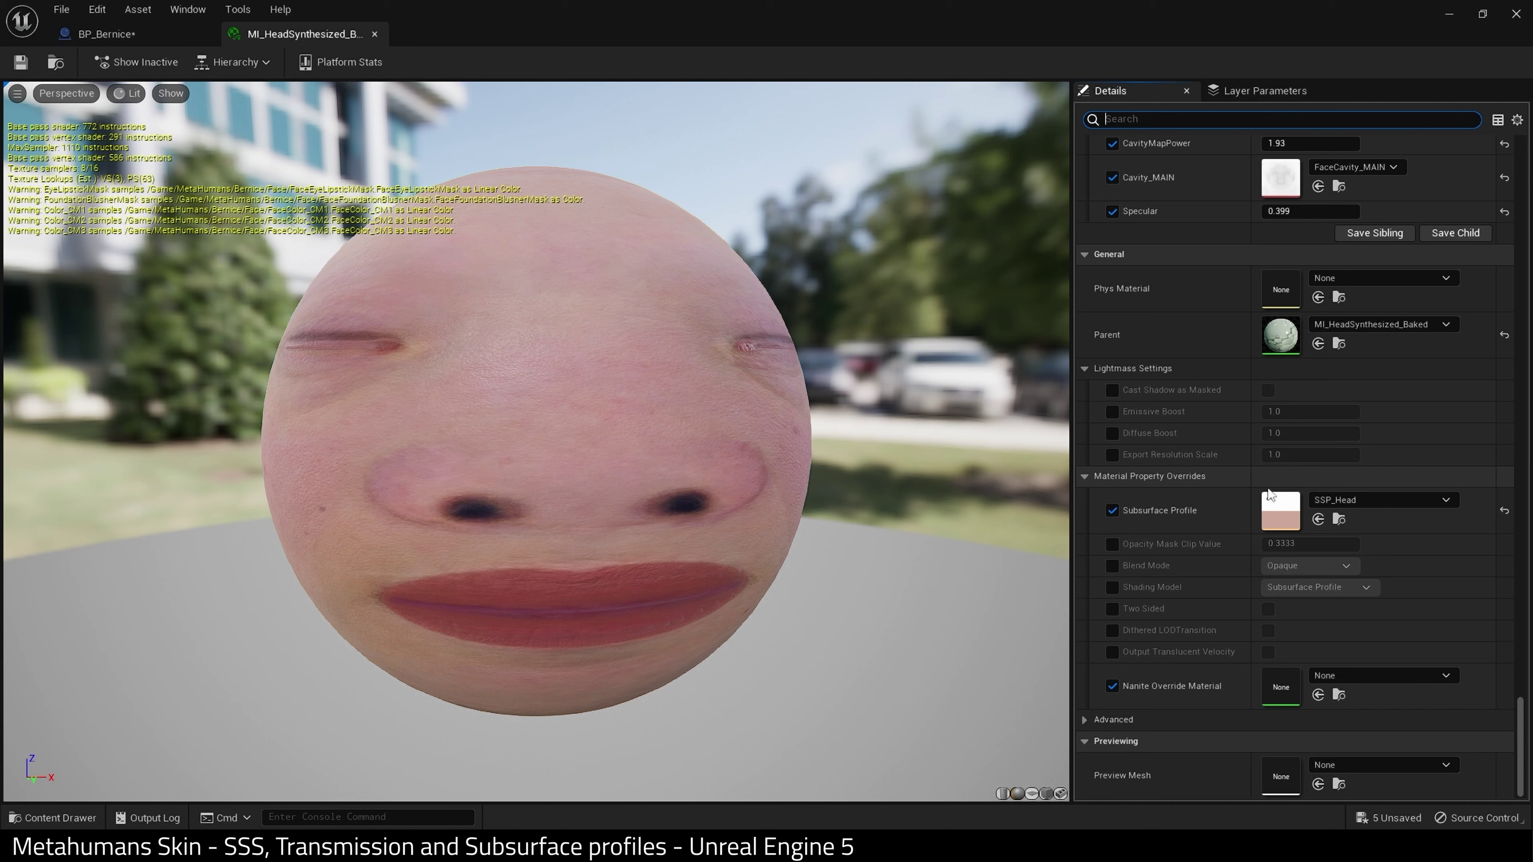
# Toggle the Subsurface Profile override and locate SSP_Head among the project assets
pyautogui.click(1118, 512)
pyautogui.click(1115, 512)
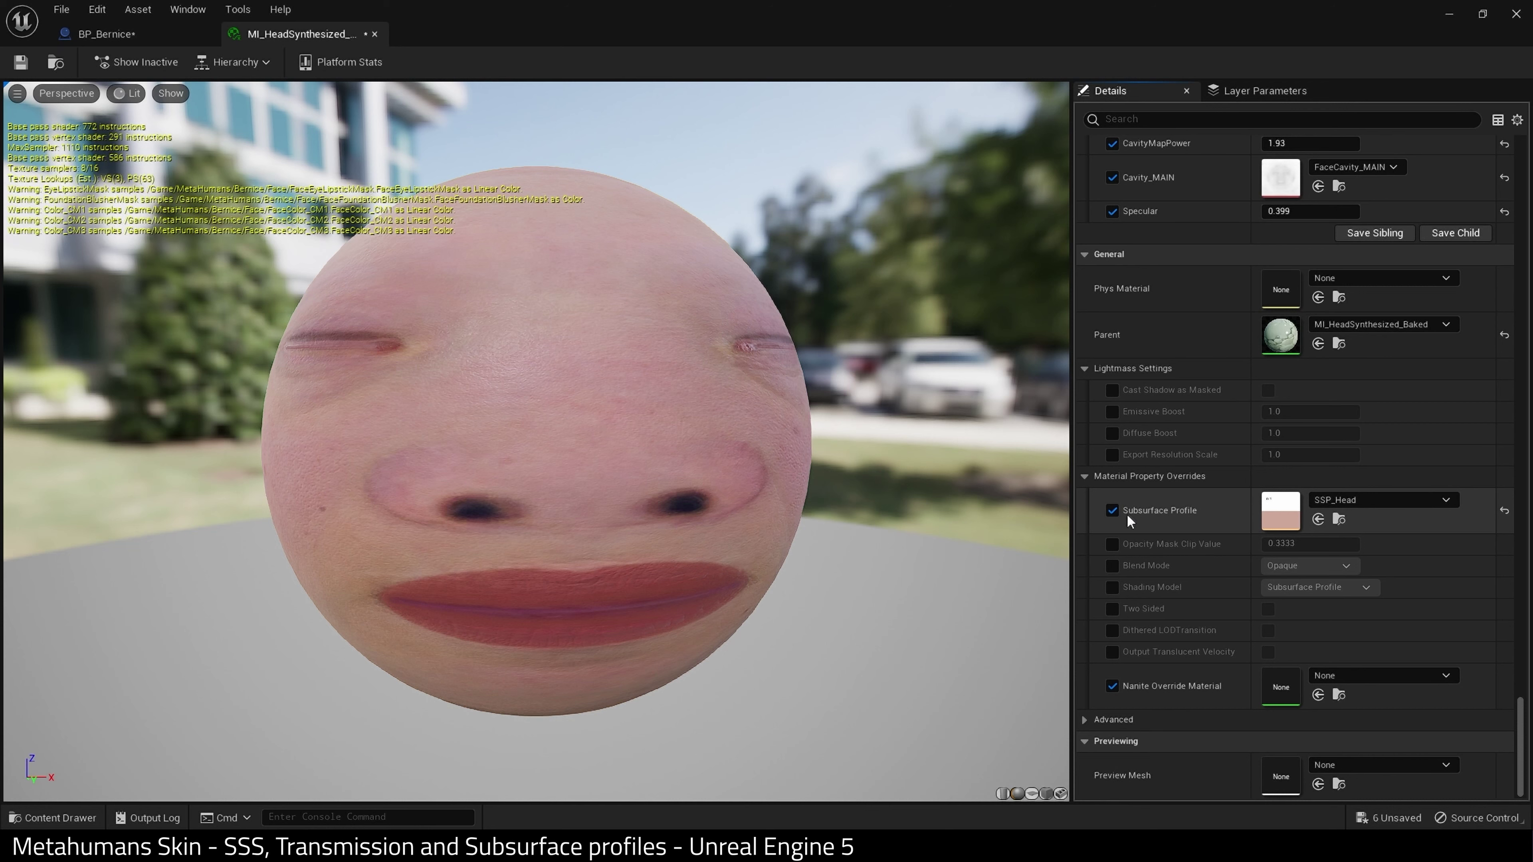
pyautogui.click(1339, 519)
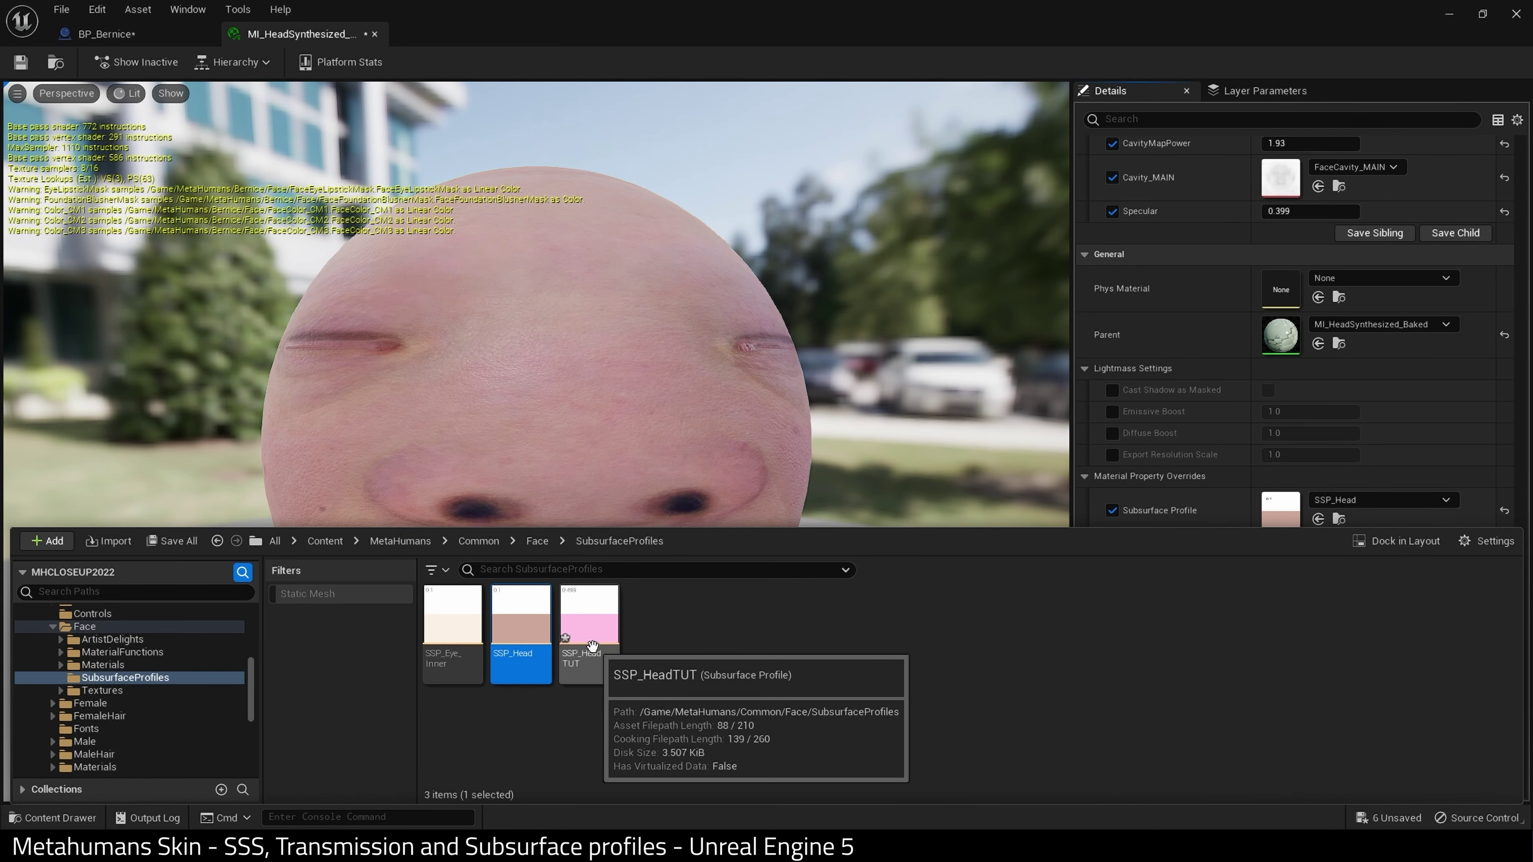
# Duplicate SSP_Head and name the copy SSP_HeadBernice
pyautogui.rightClick(522, 631)
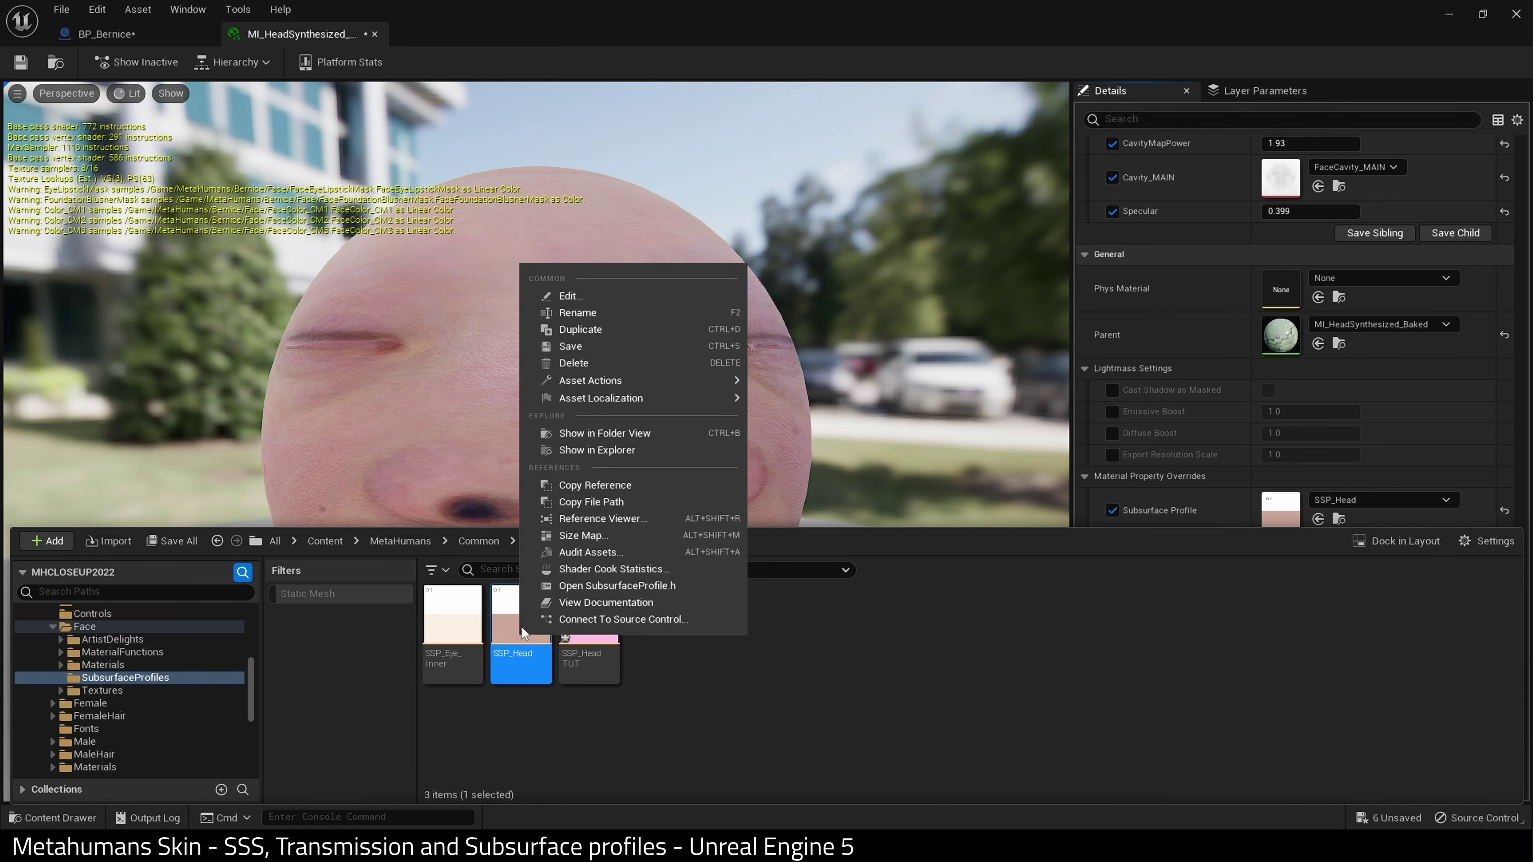
pyautogui.click(606, 329)
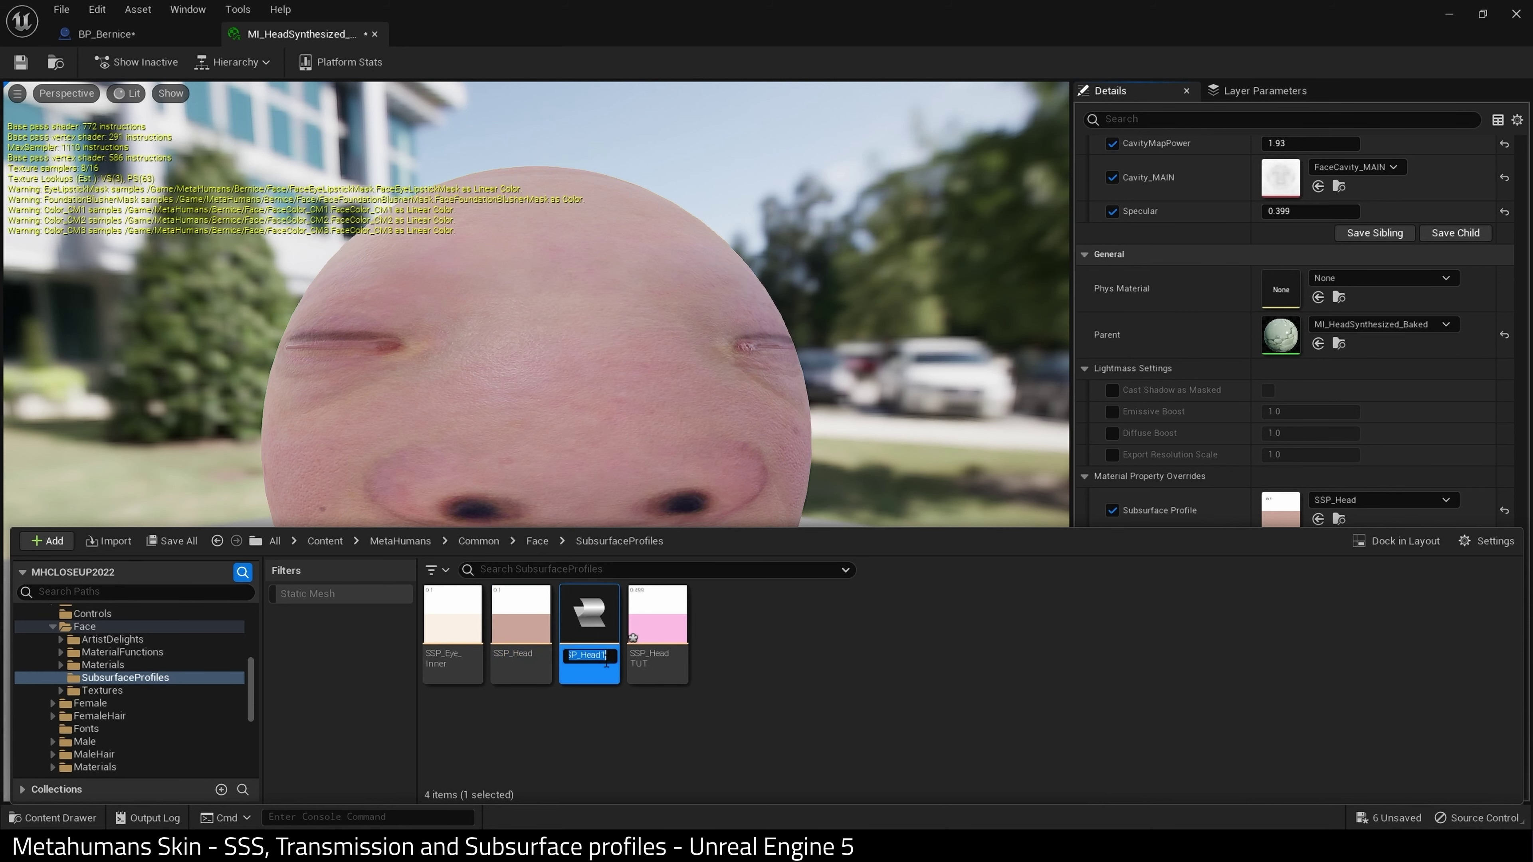
pyautogui.press('BackSpace')
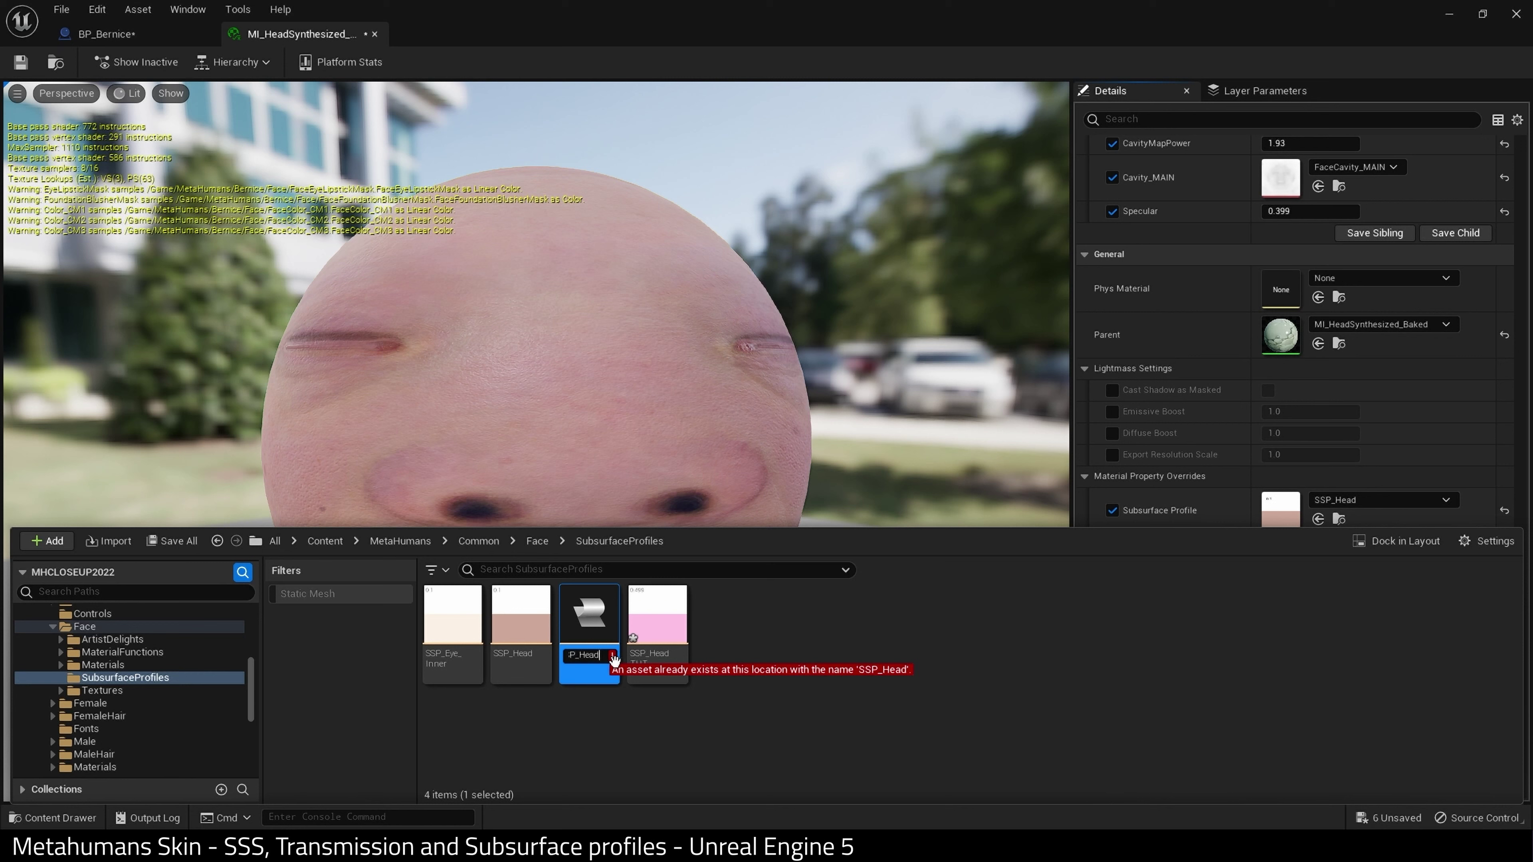
pyautogui.write('Bernice')
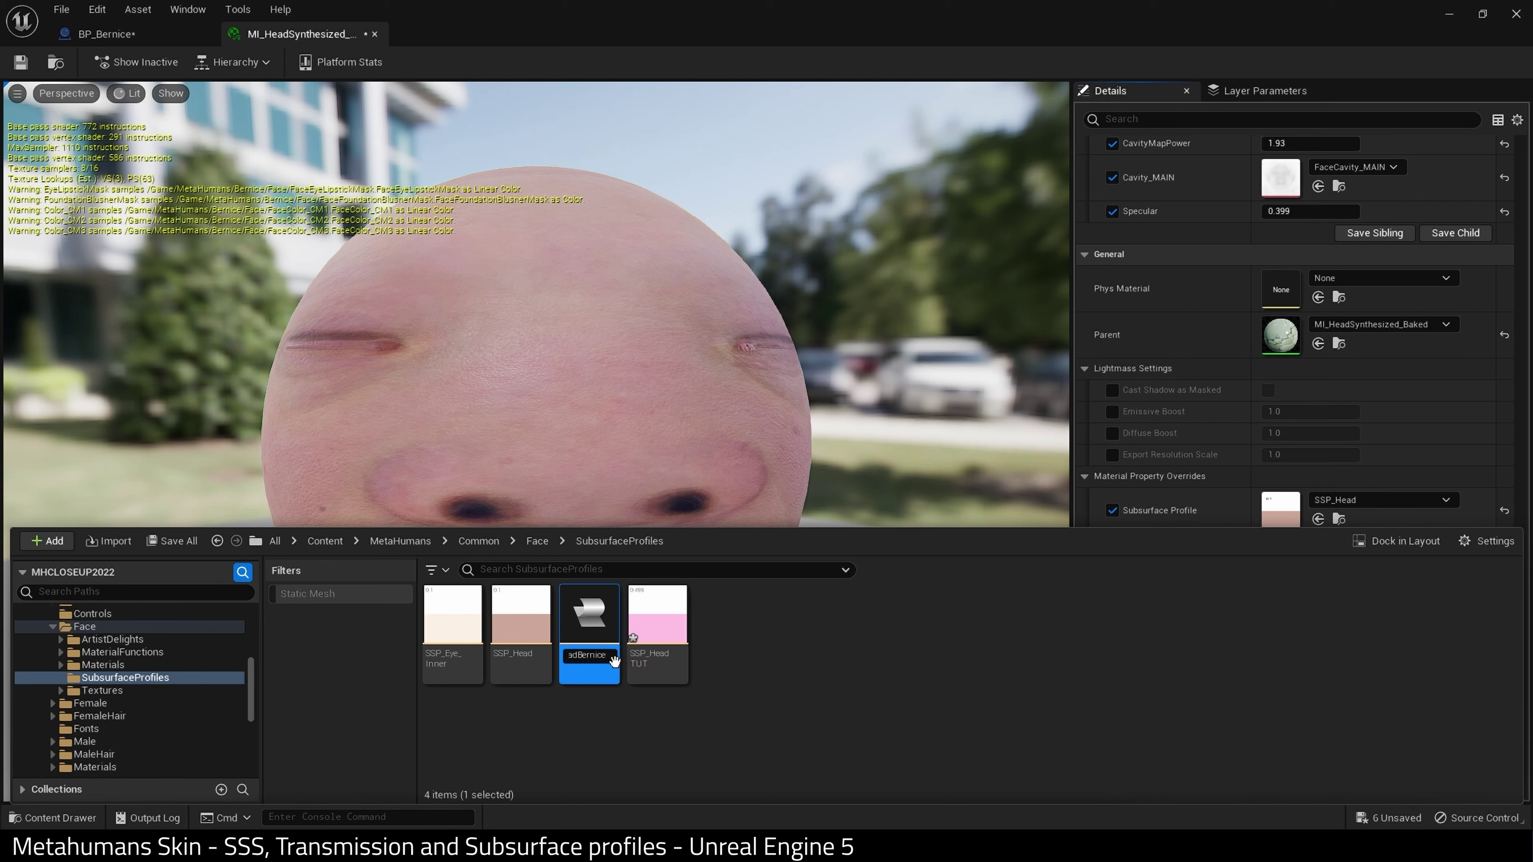
pyautogui.press('Return')
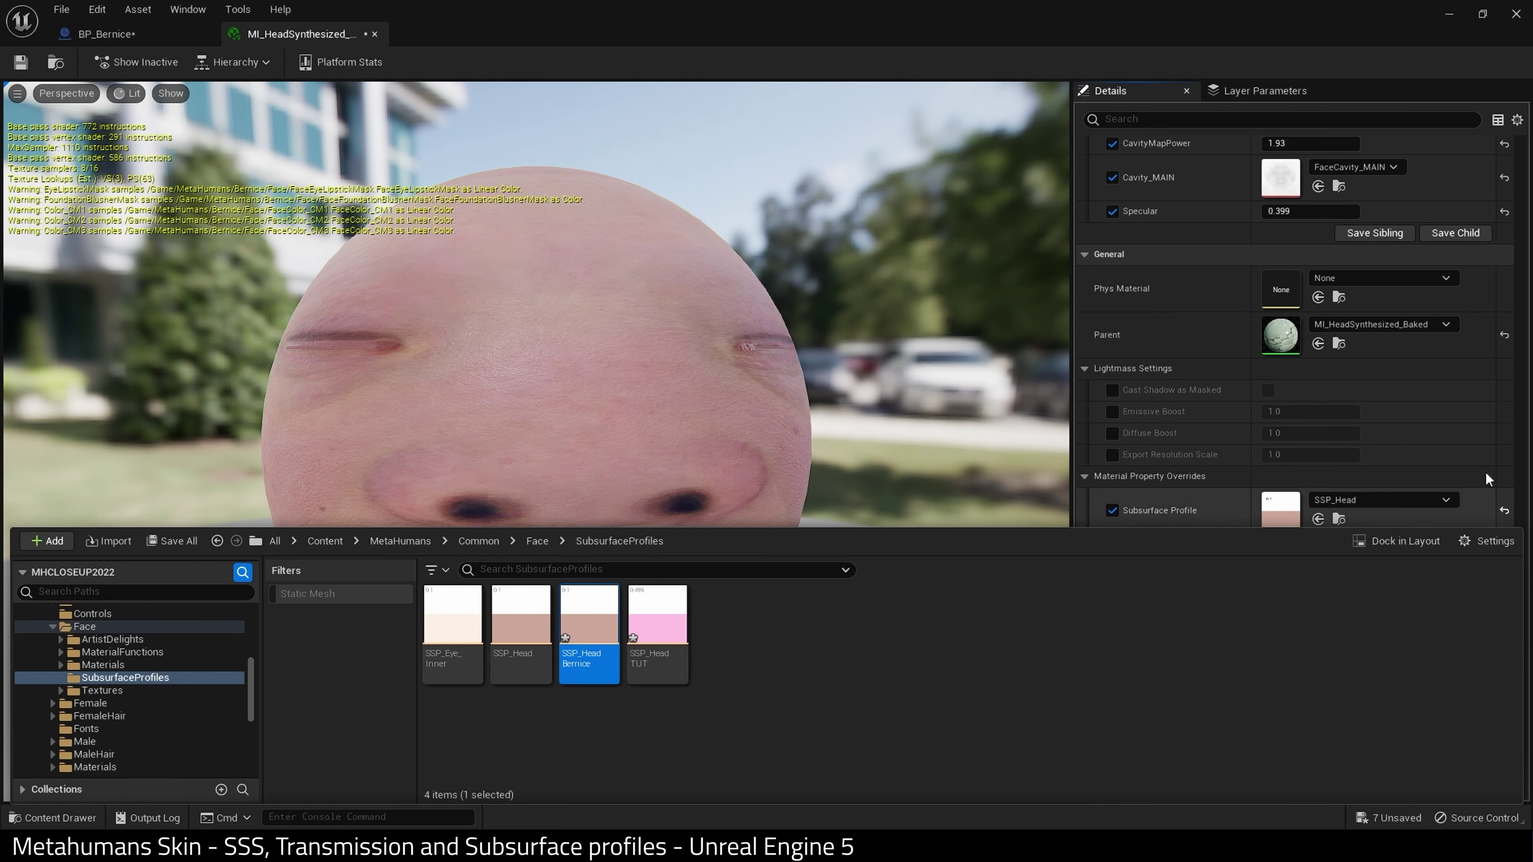
# Assign SSP_HeadBernice as the material's Subsurface Profile and save the material instance
pyautogui.click(1318, 520)
pyautogui.click(1318, 521)
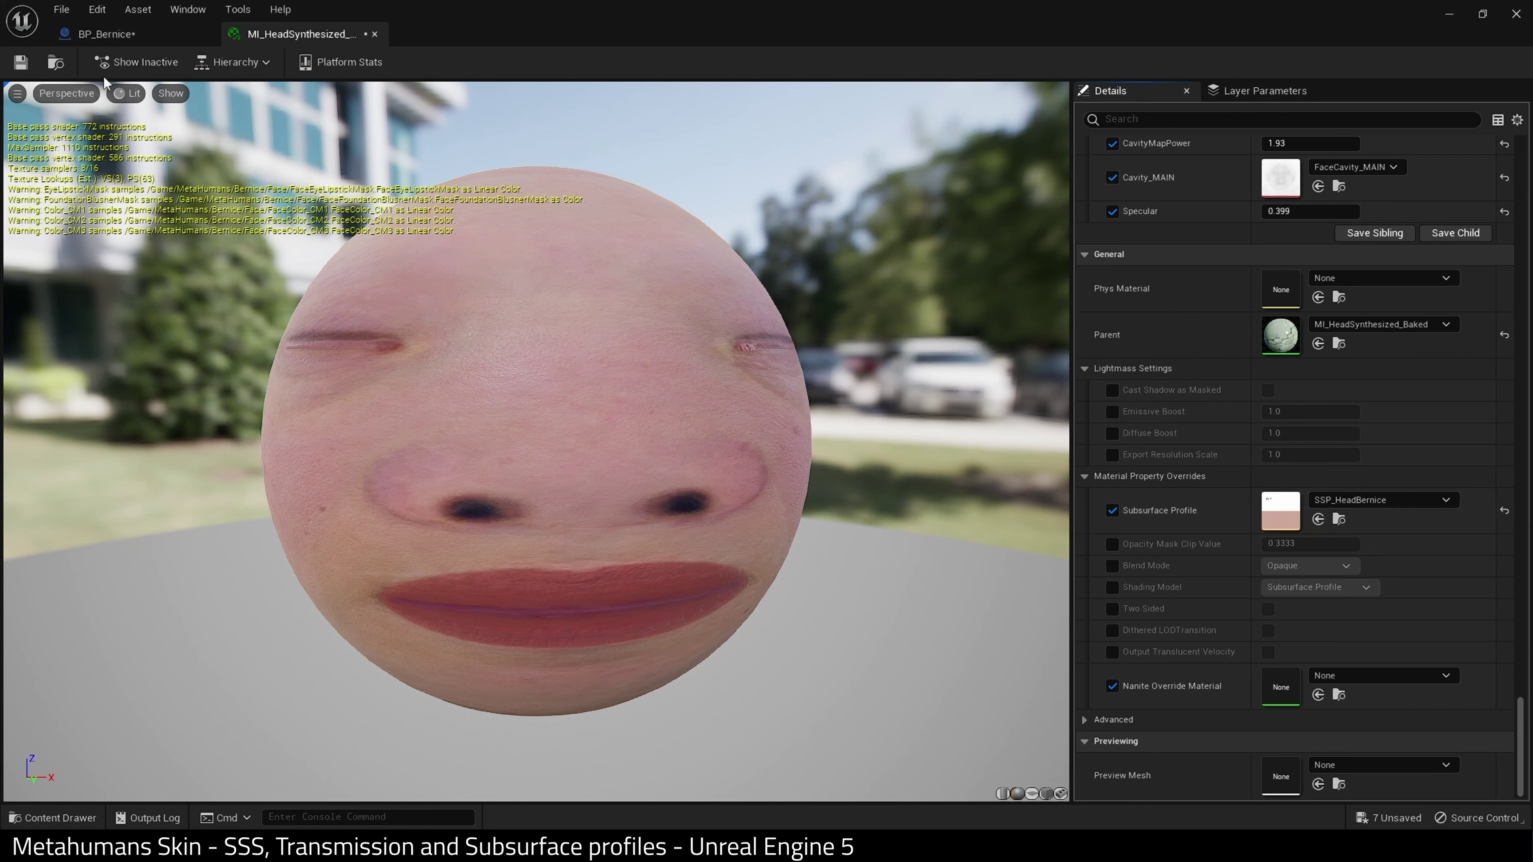
pyautogui.click(15, 66)
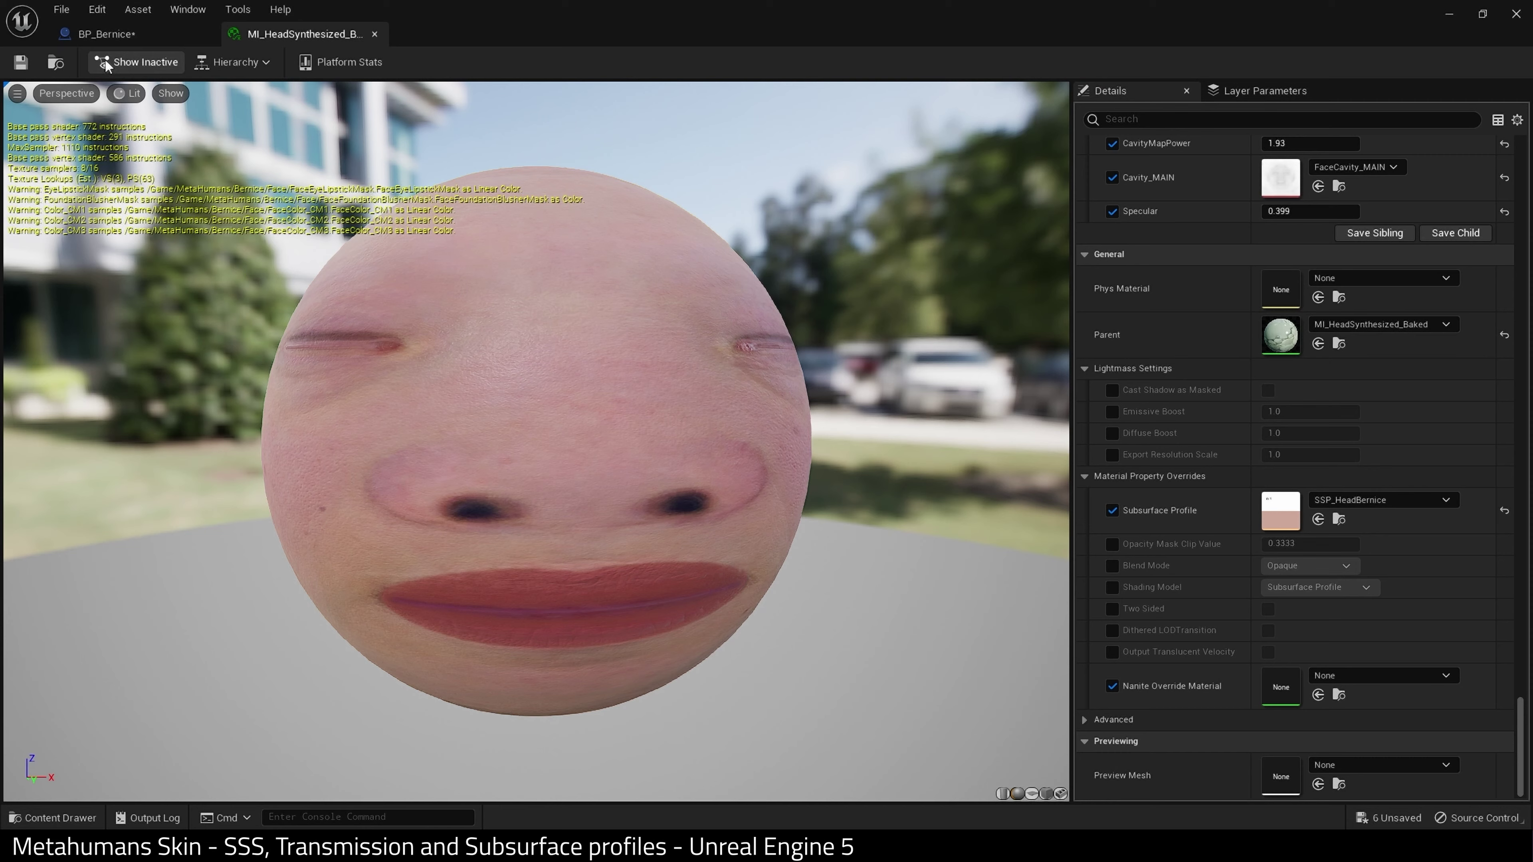
# Compile the BP_Bernice blueprint and save all modified assets with File > Save All
pyautogui.click(118, 33)
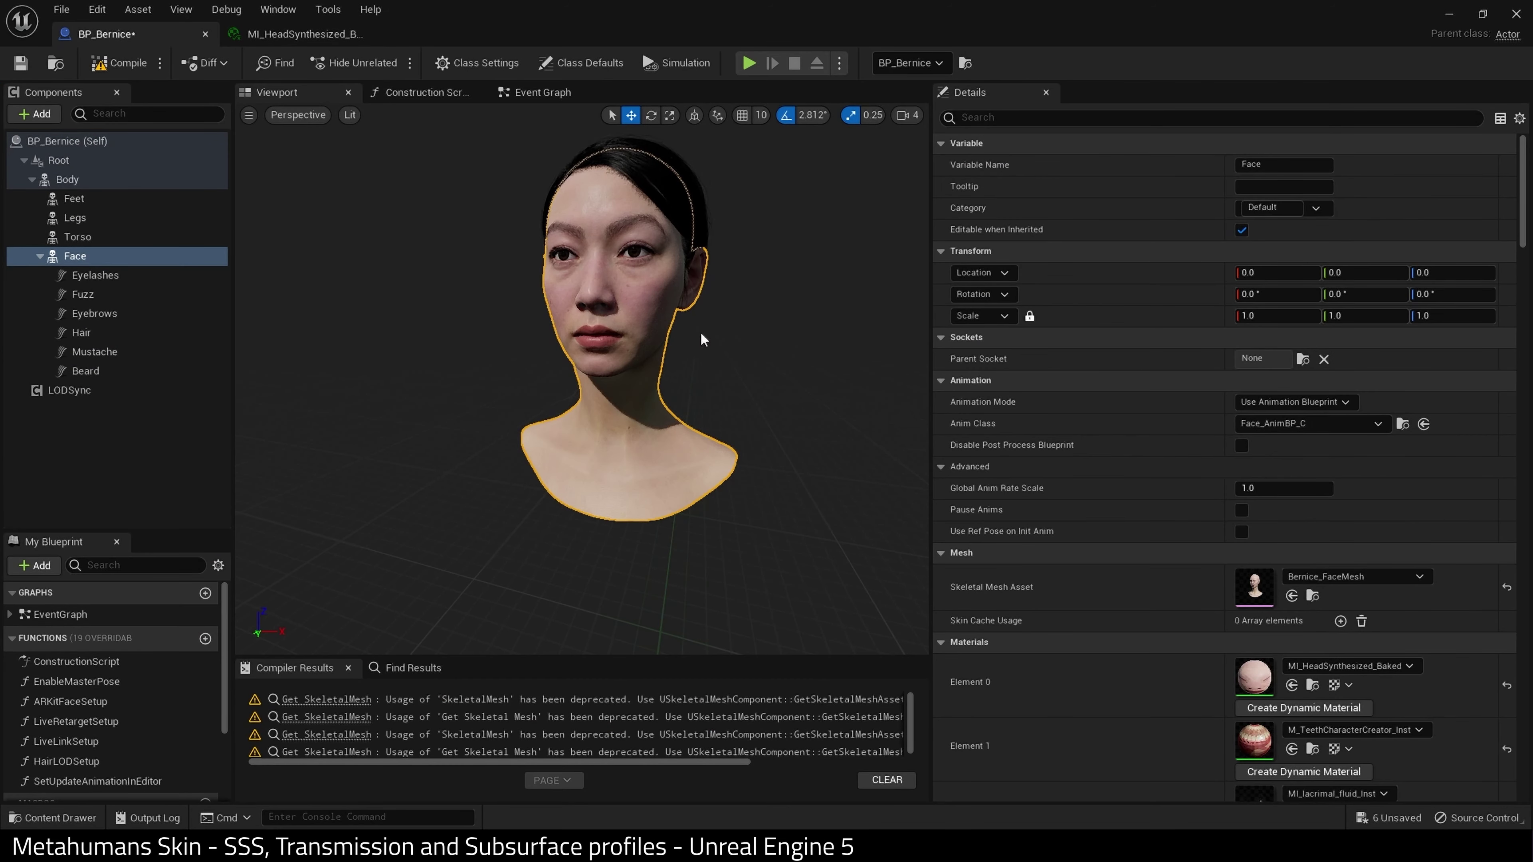
pyautogui.click(122, 65)
pyautogui.click(61, 10)
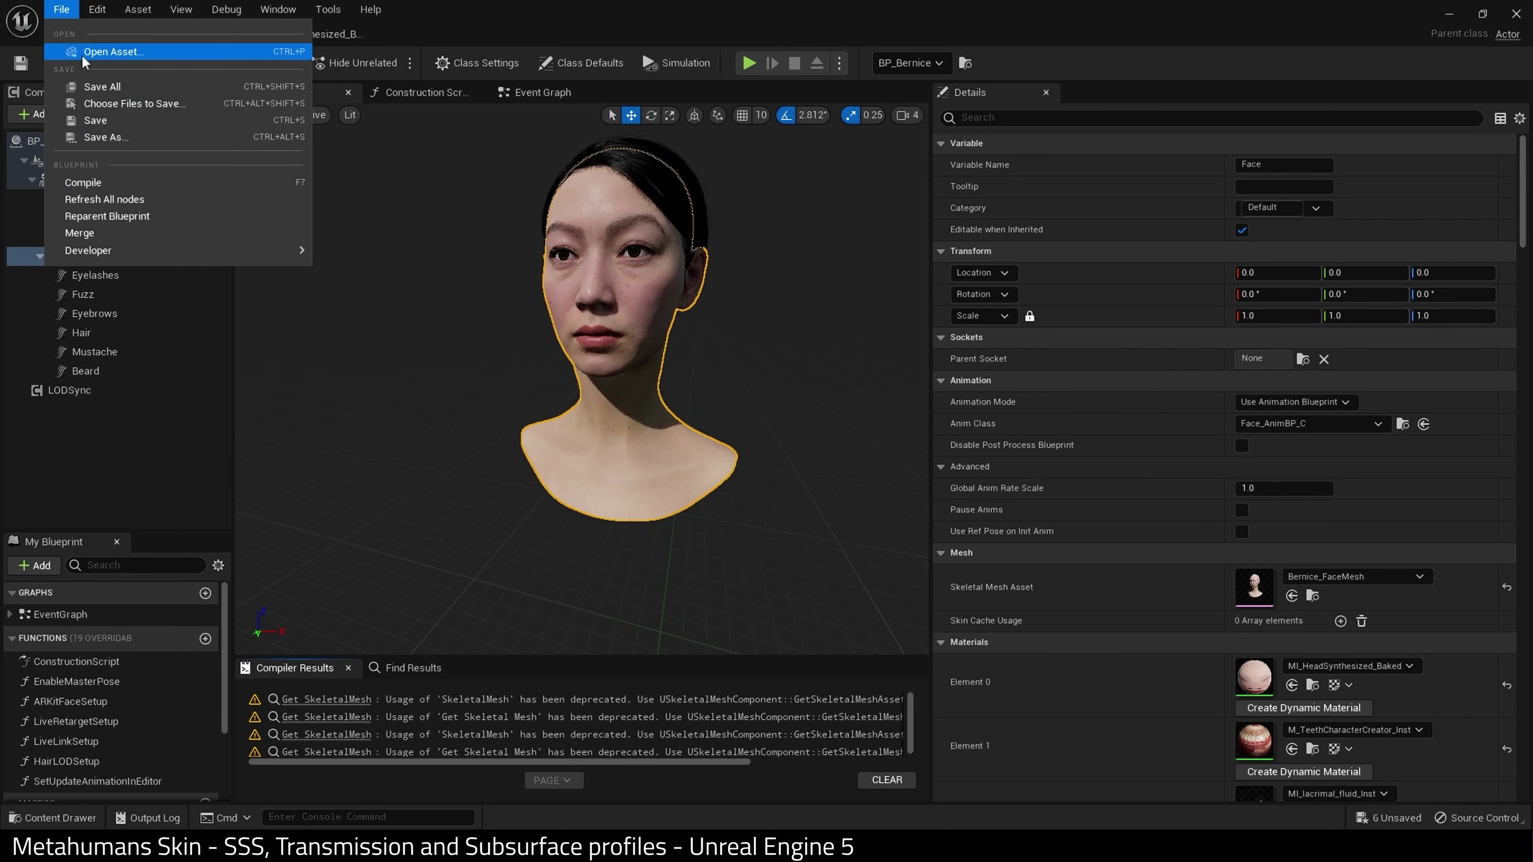
pyautogui.click(89, 90)
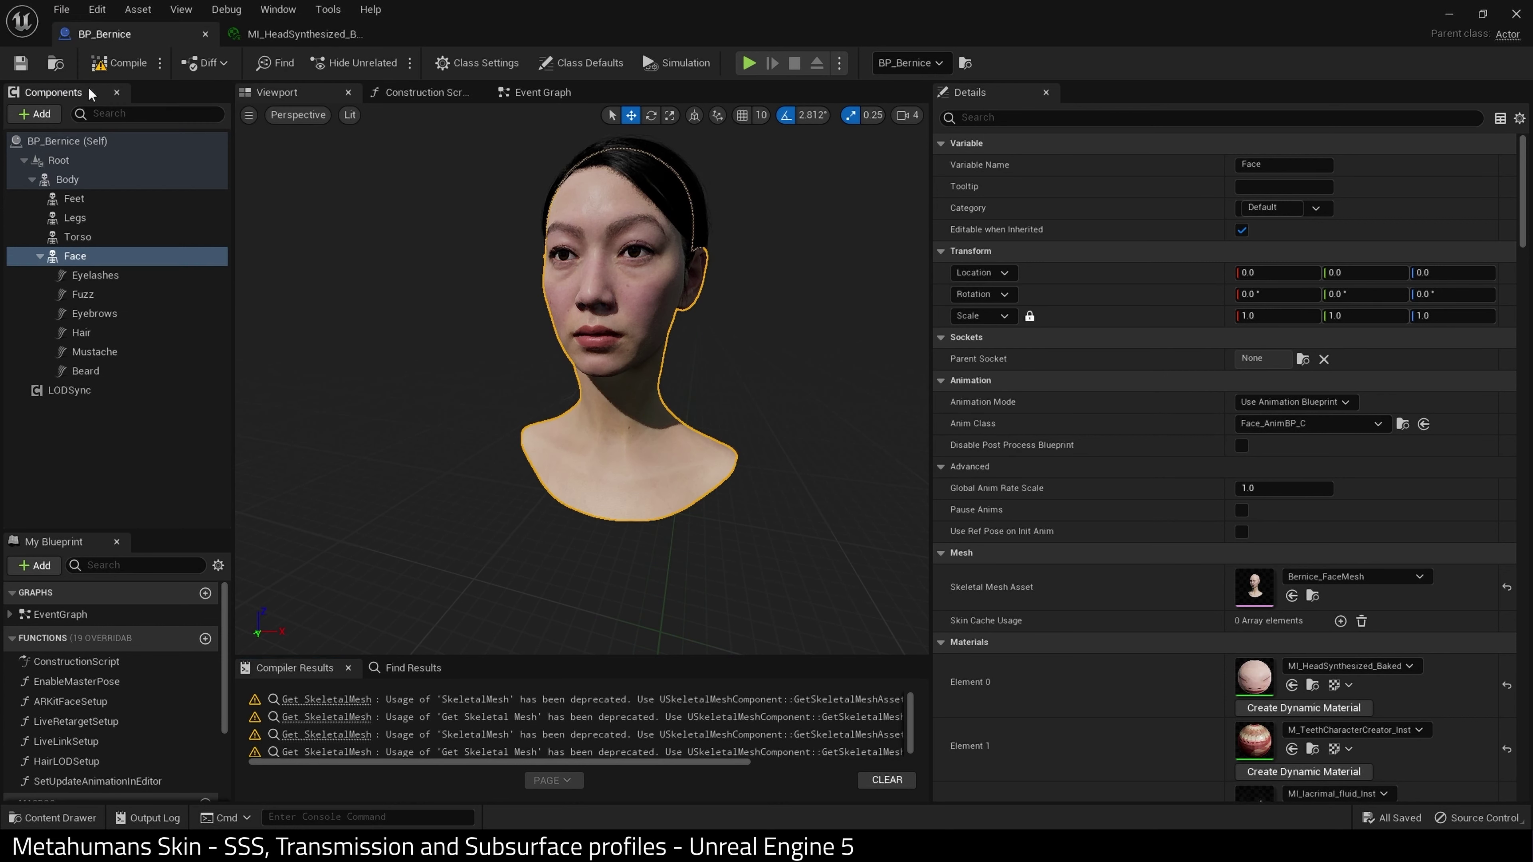
# Close the material instance editor and place an enlarged SSP_HeadBernice window beside the head
pyautogui.click(289, 32)
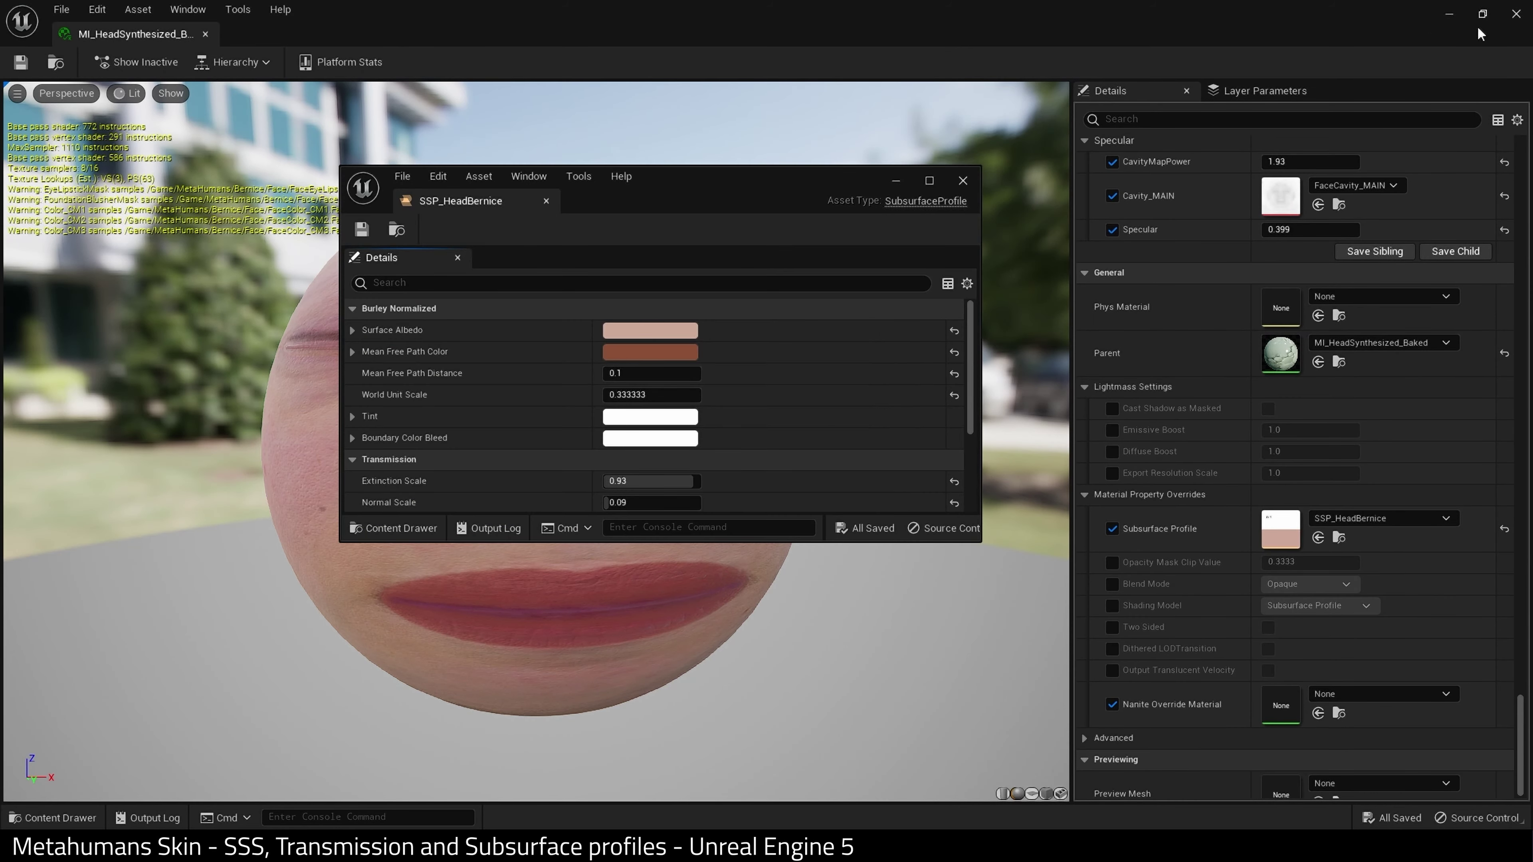
pyautogui.click(1516, 13)
pyautogui.moveTo(653, 198); pyautogui.dragTo(1181, 143)
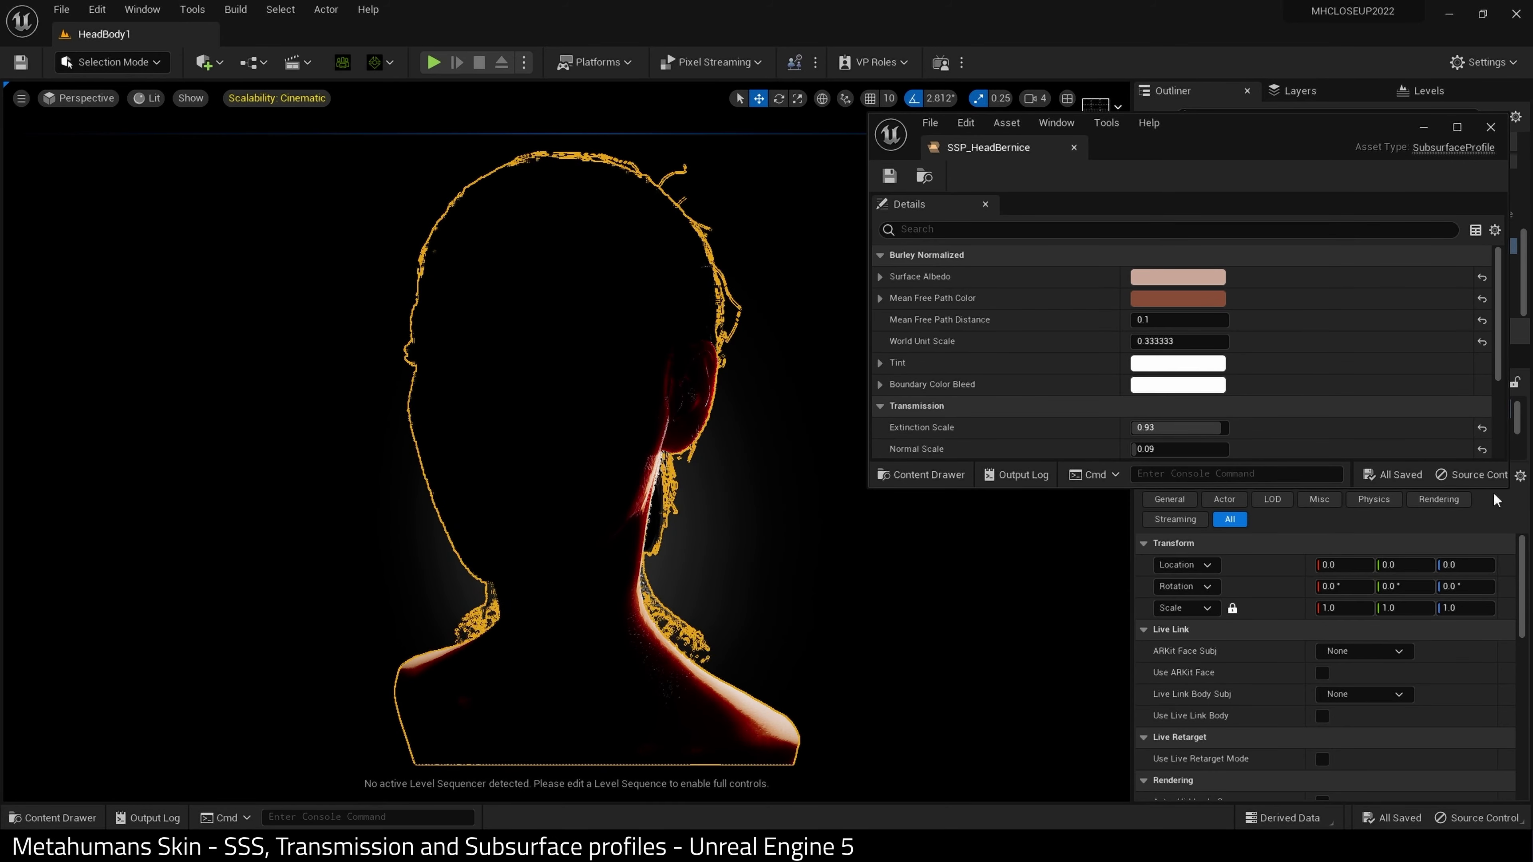
pyautogui.moveTo(1495, 488); pyautogui.dragTo(1494, 777)
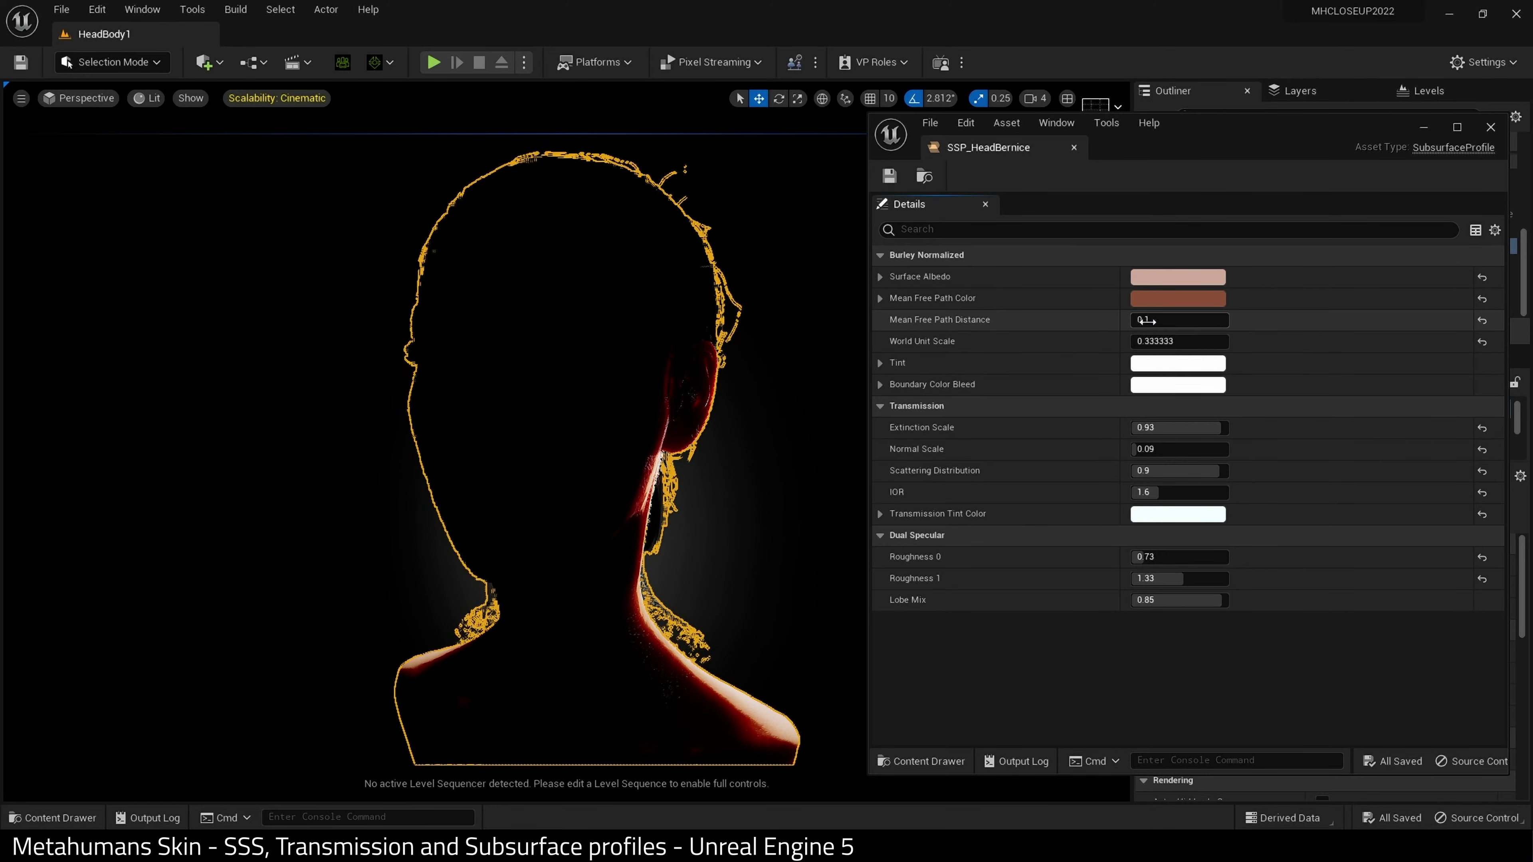
# Preview a higher Mean Free Path Distance, then restore it to 0.1
pyautogui.moveTo(1146, 322); pyautogui.dragTo(1225, 322)
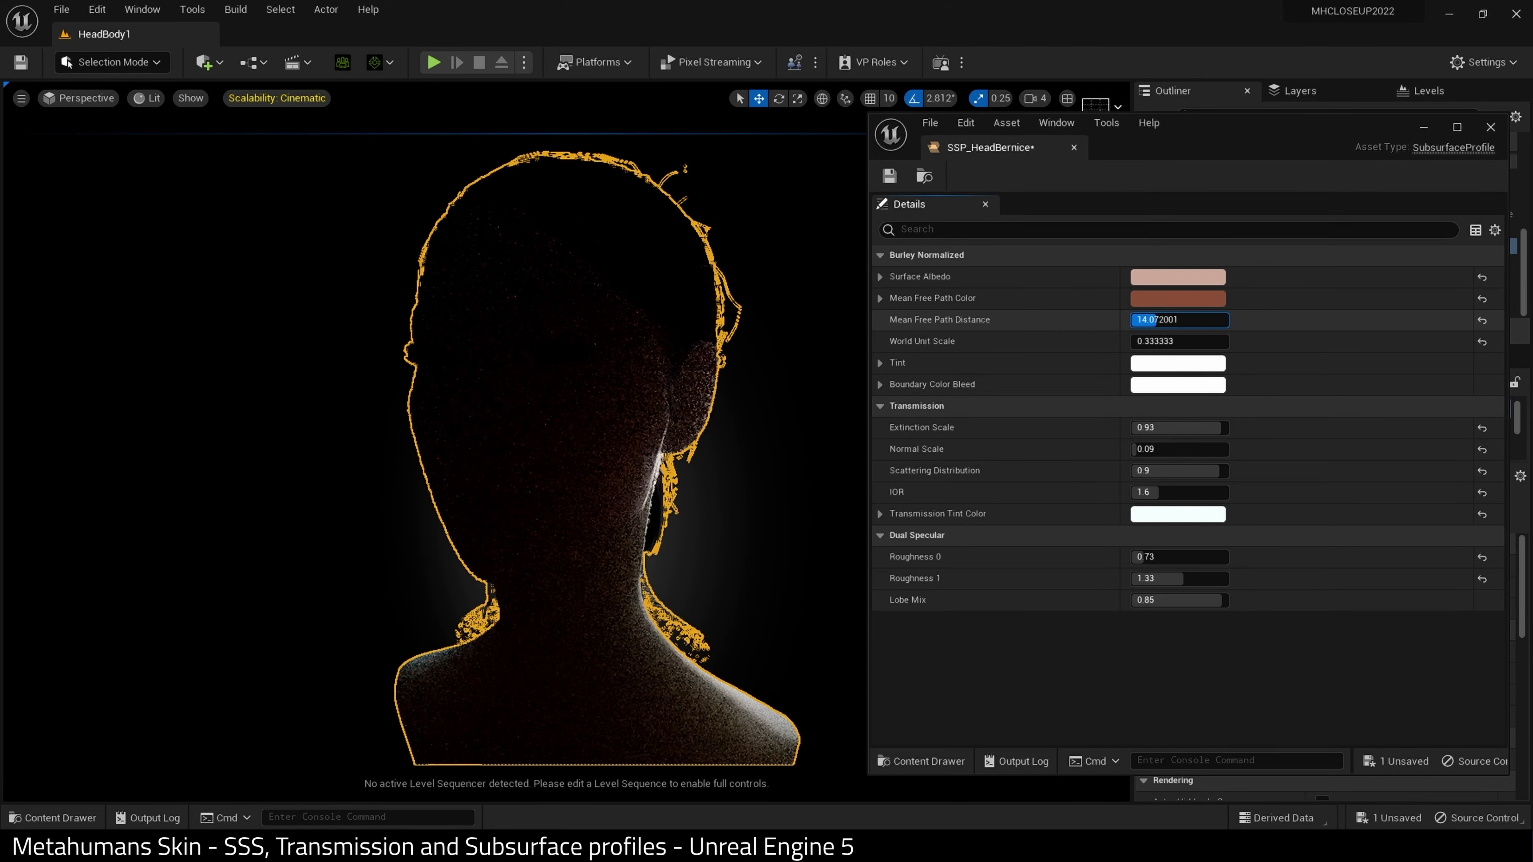
pyautogui.click(1147, 322)
pyautogui.write('0.')
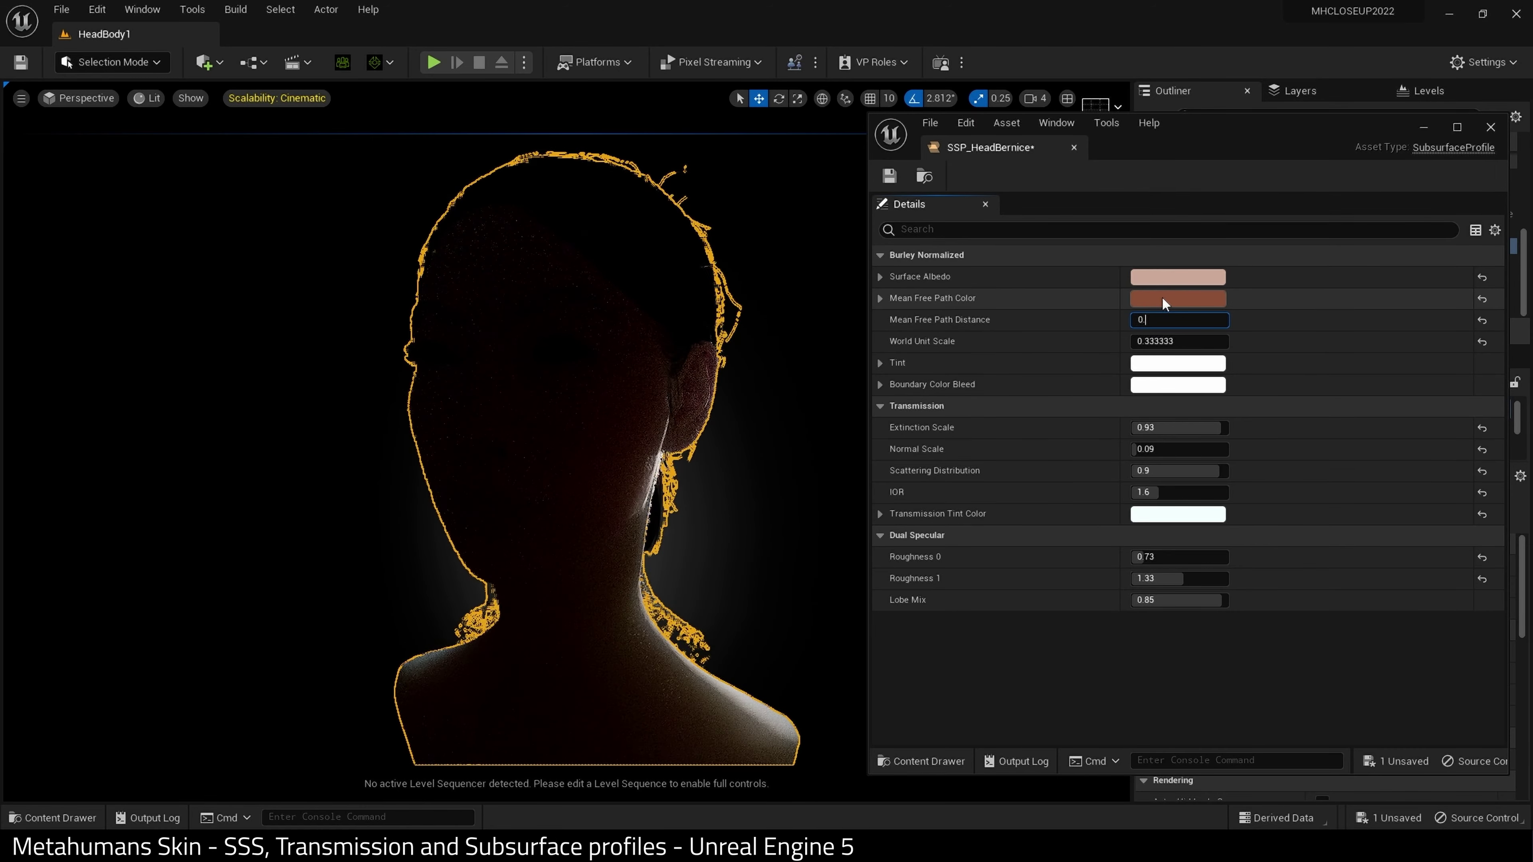
pyautogui.write('1')
pyautogui.press('Return')
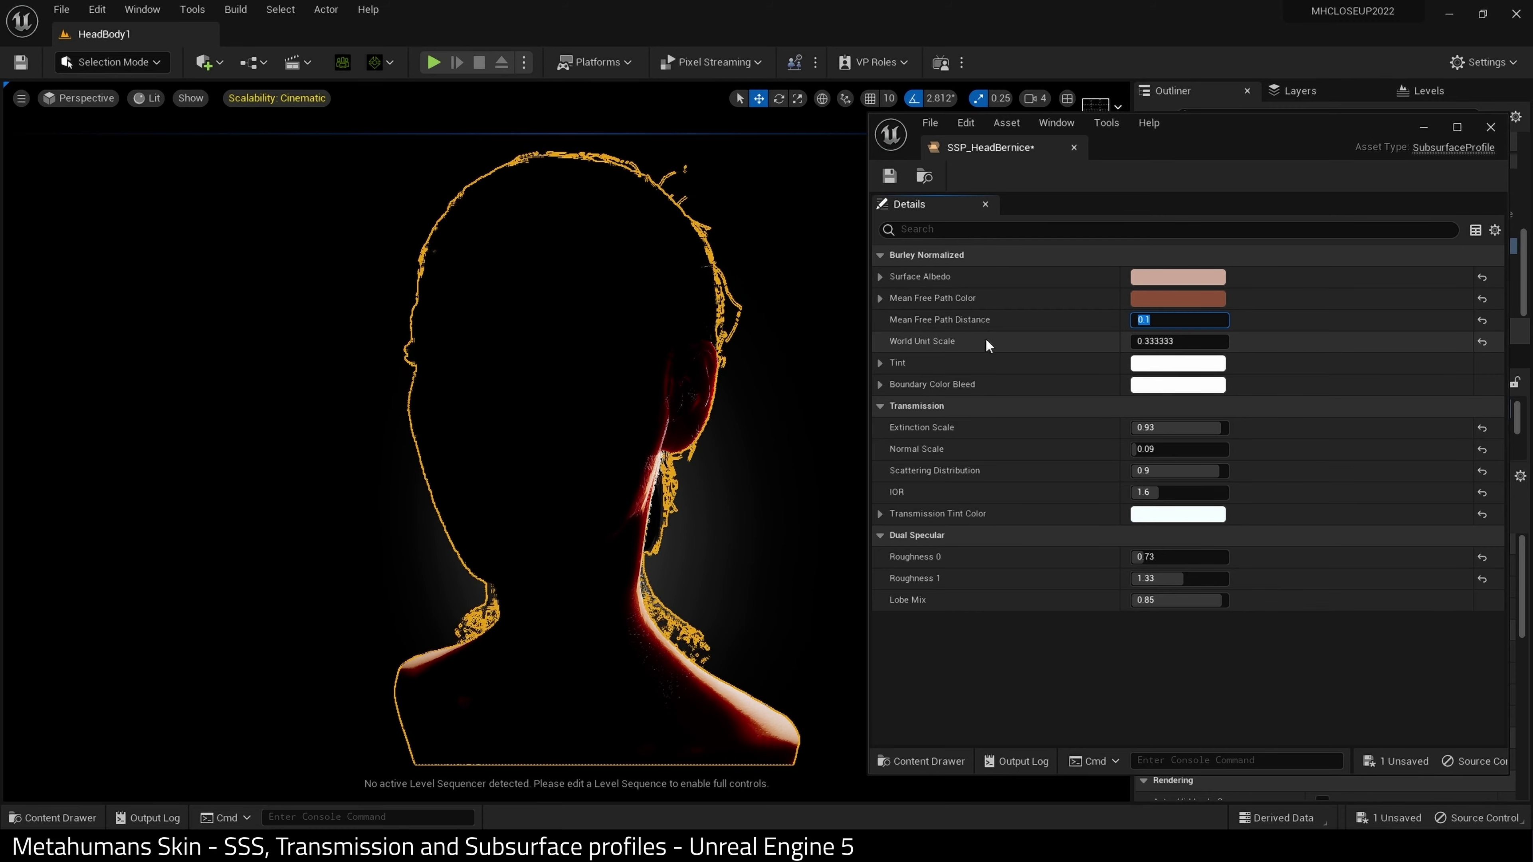
pyautogui.click(979, 384)
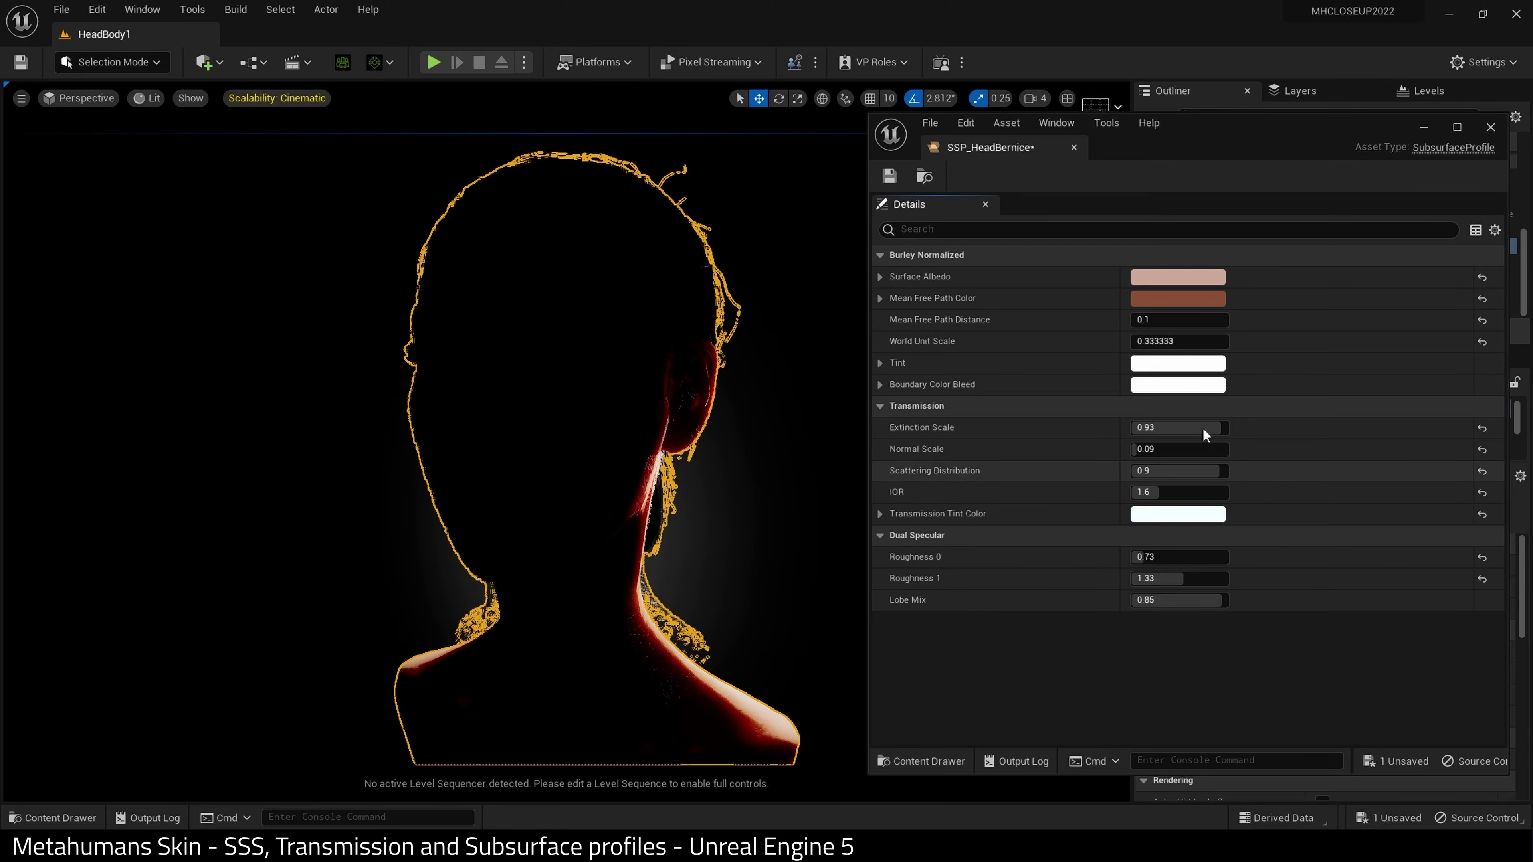
# Set SSP_HeadBernice's Mean Free Path Color to pink
pyautogui.click(1195, 302)
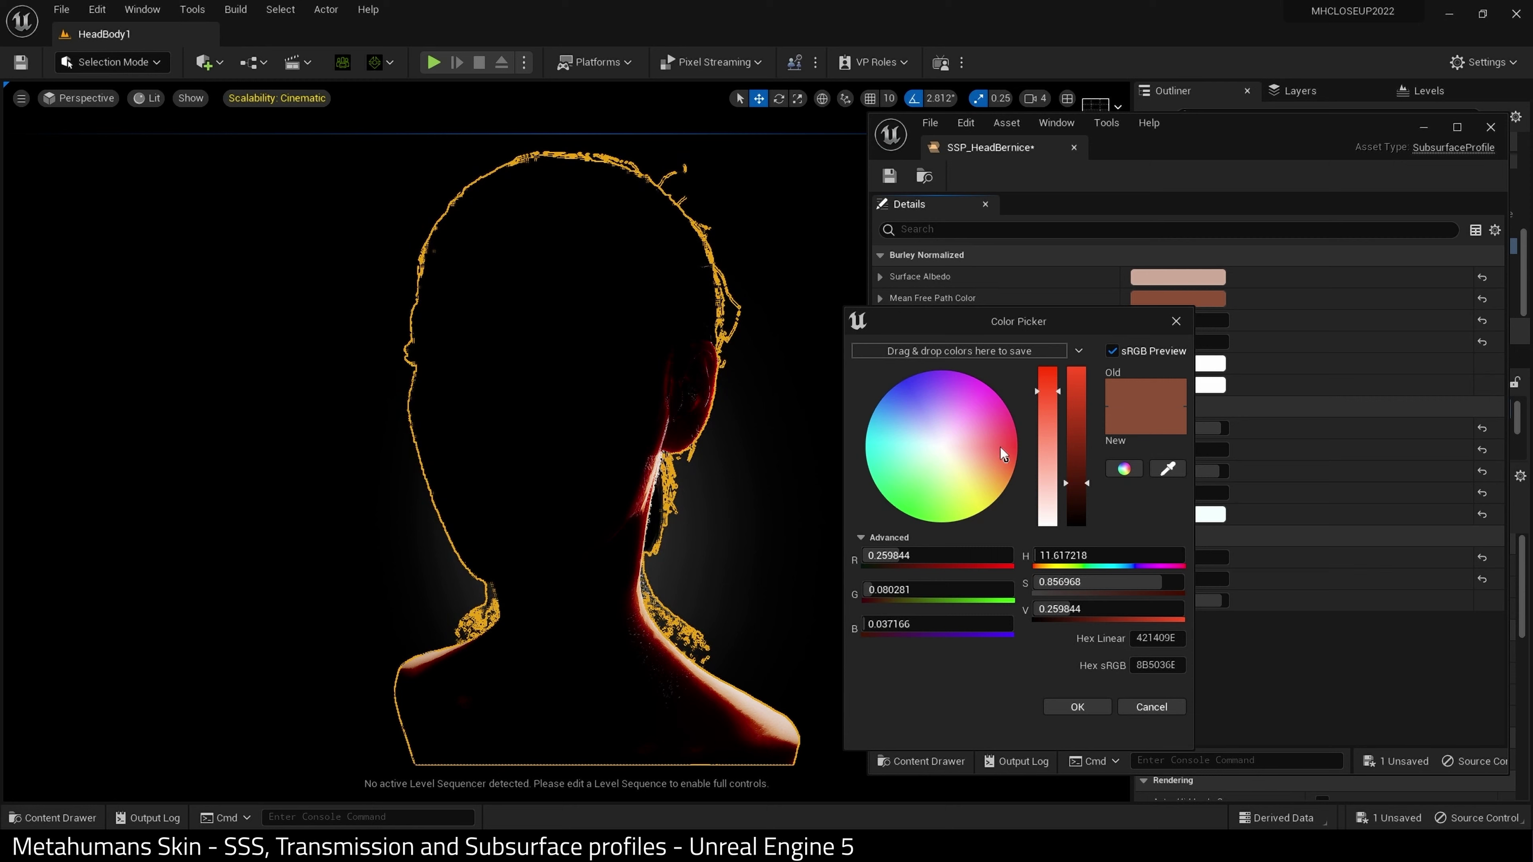
pyautogui.moveTo(980, 449); pyautogui.dragTo(982, 429)
pyautogui.click(1077, 371)
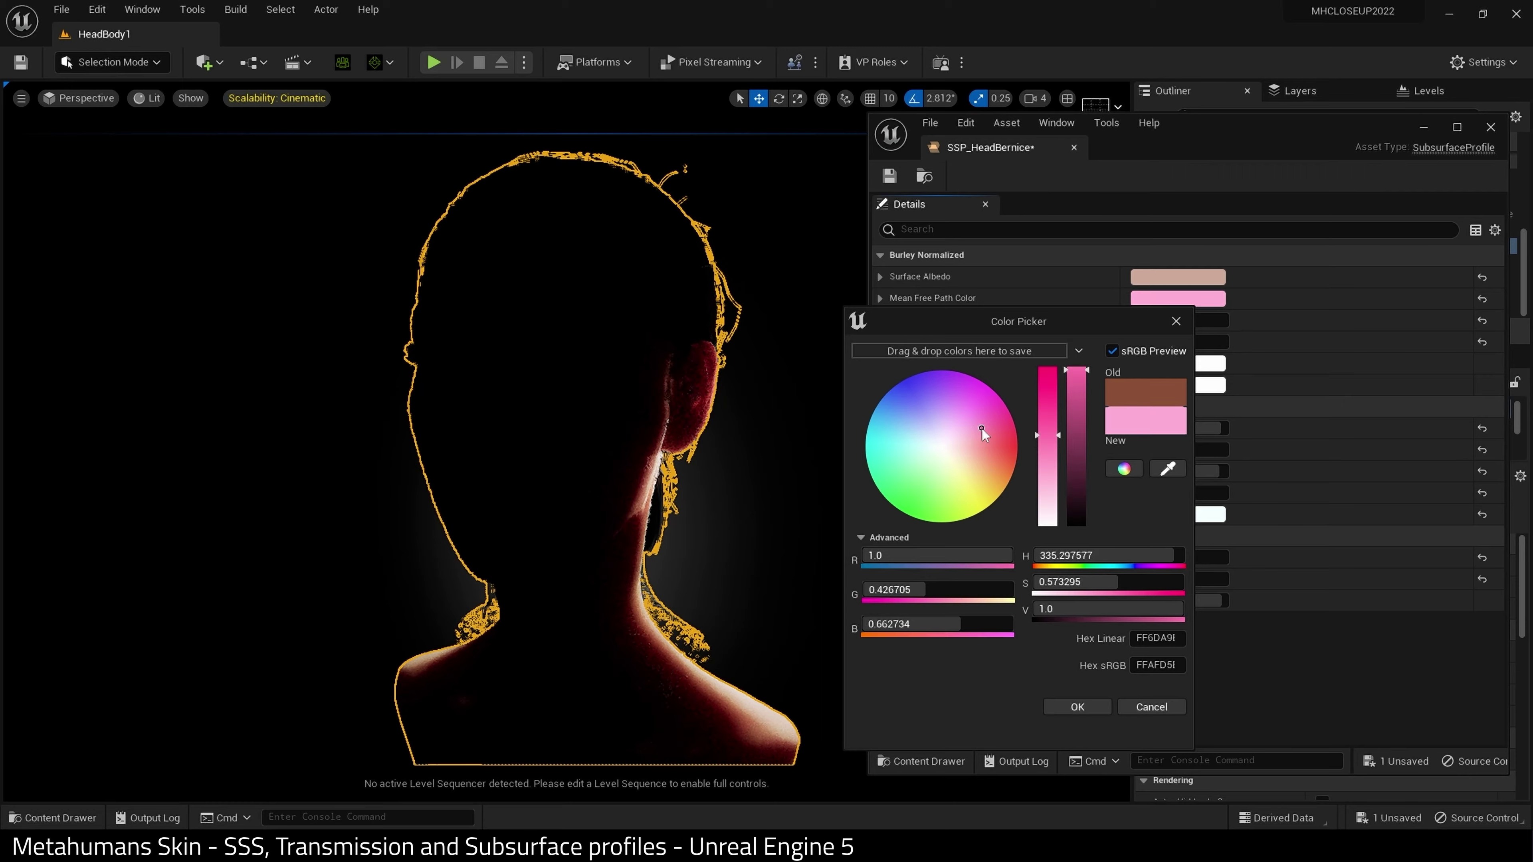
pyautogui.click(1093, 710)
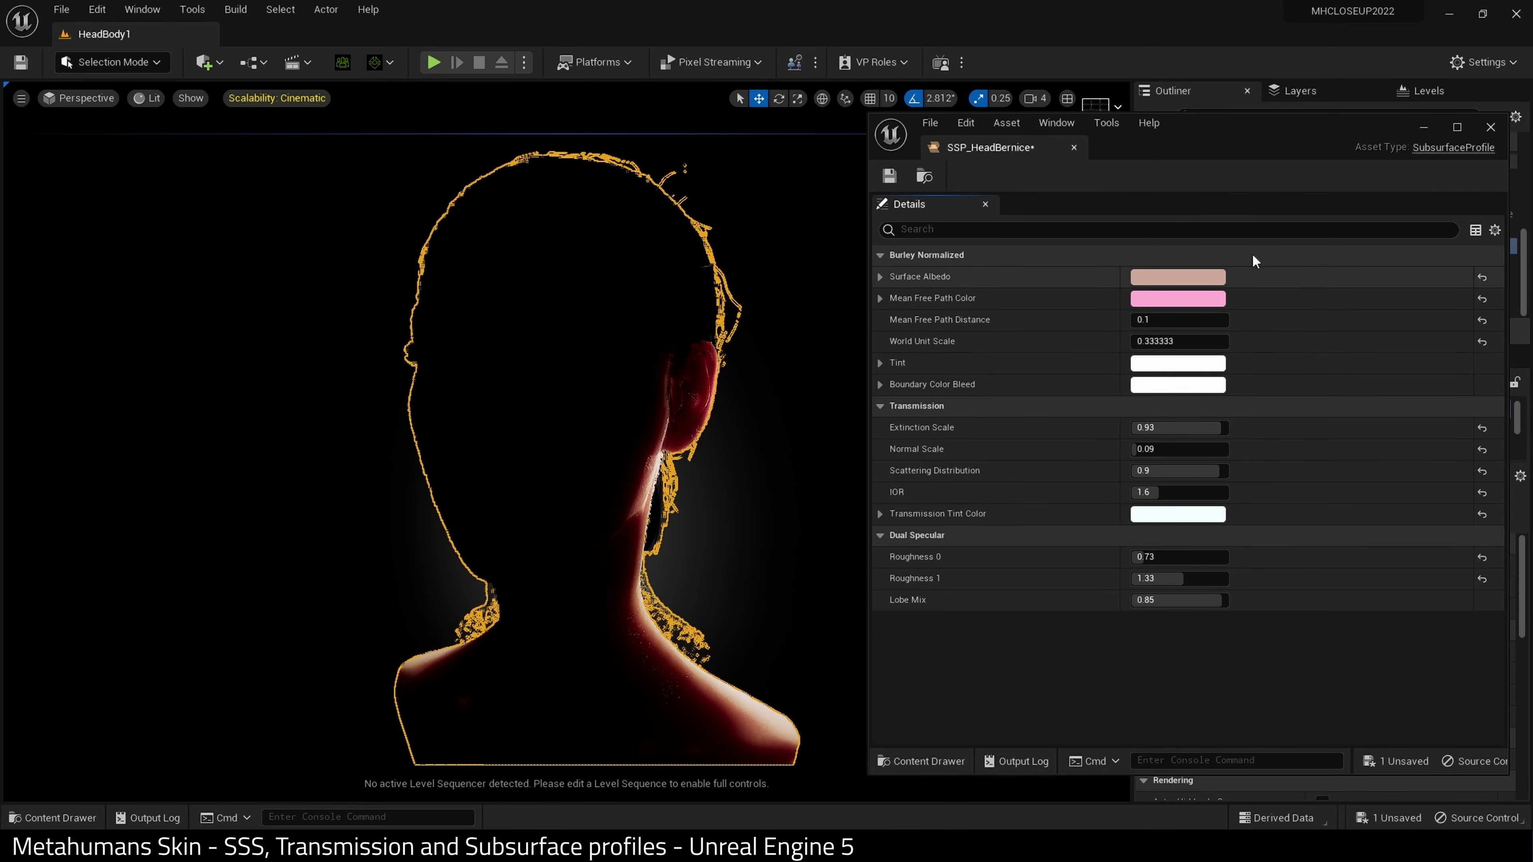
# Set Surface Albedo to pink at full value 1.0, then nudge Mean Free Path Distance upward
pyautogui.click(1217, 278)
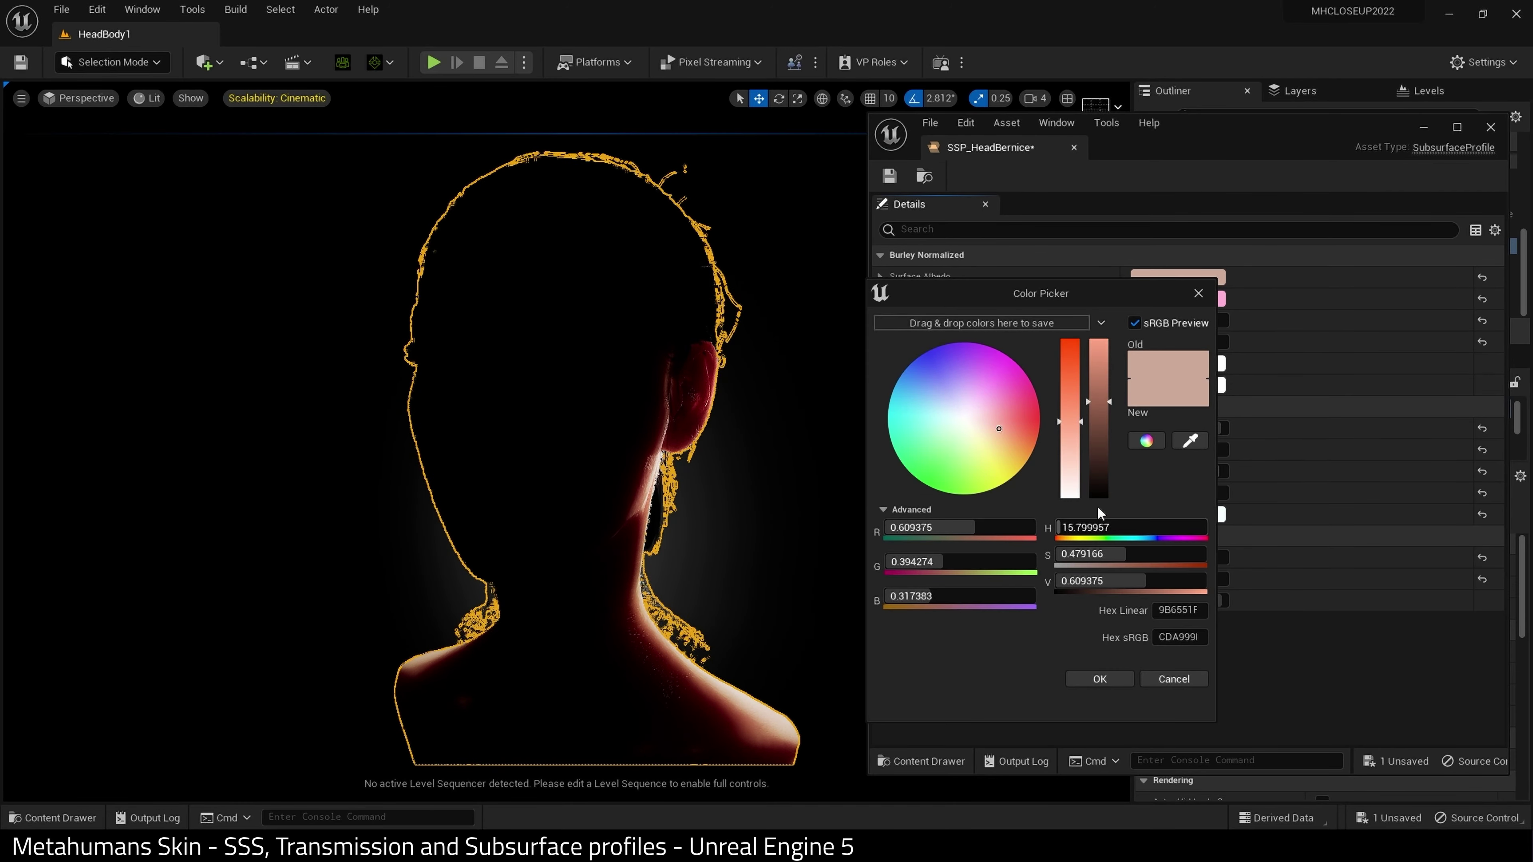
pyautogui.moveTo(1099, 393); pyautogui.dragTo(1098, 299)
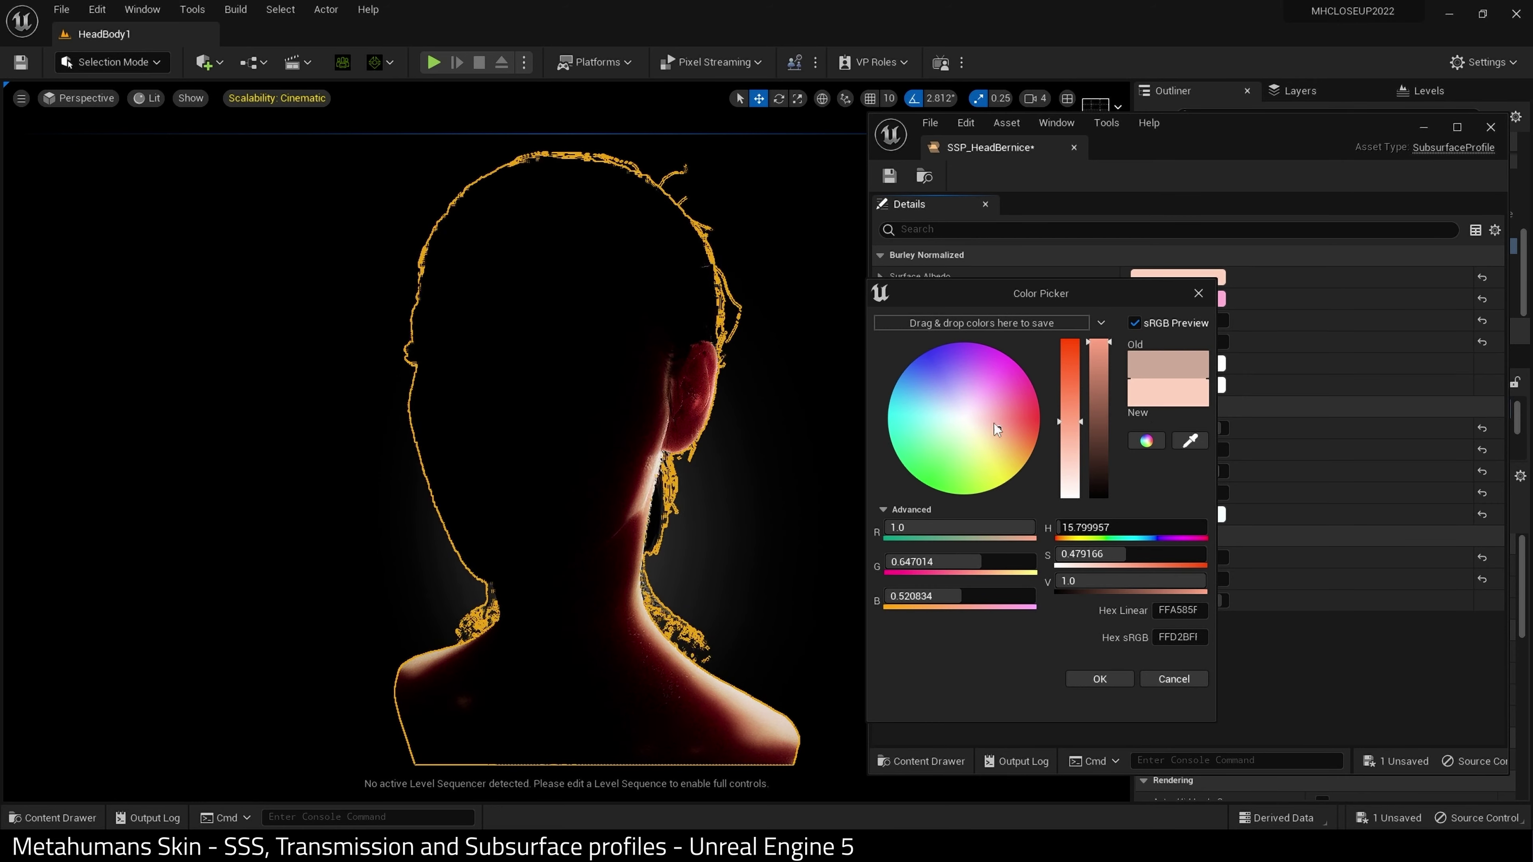
pyautogui.moveTo(996, 429); pyautogui.dragTo(987, 407)
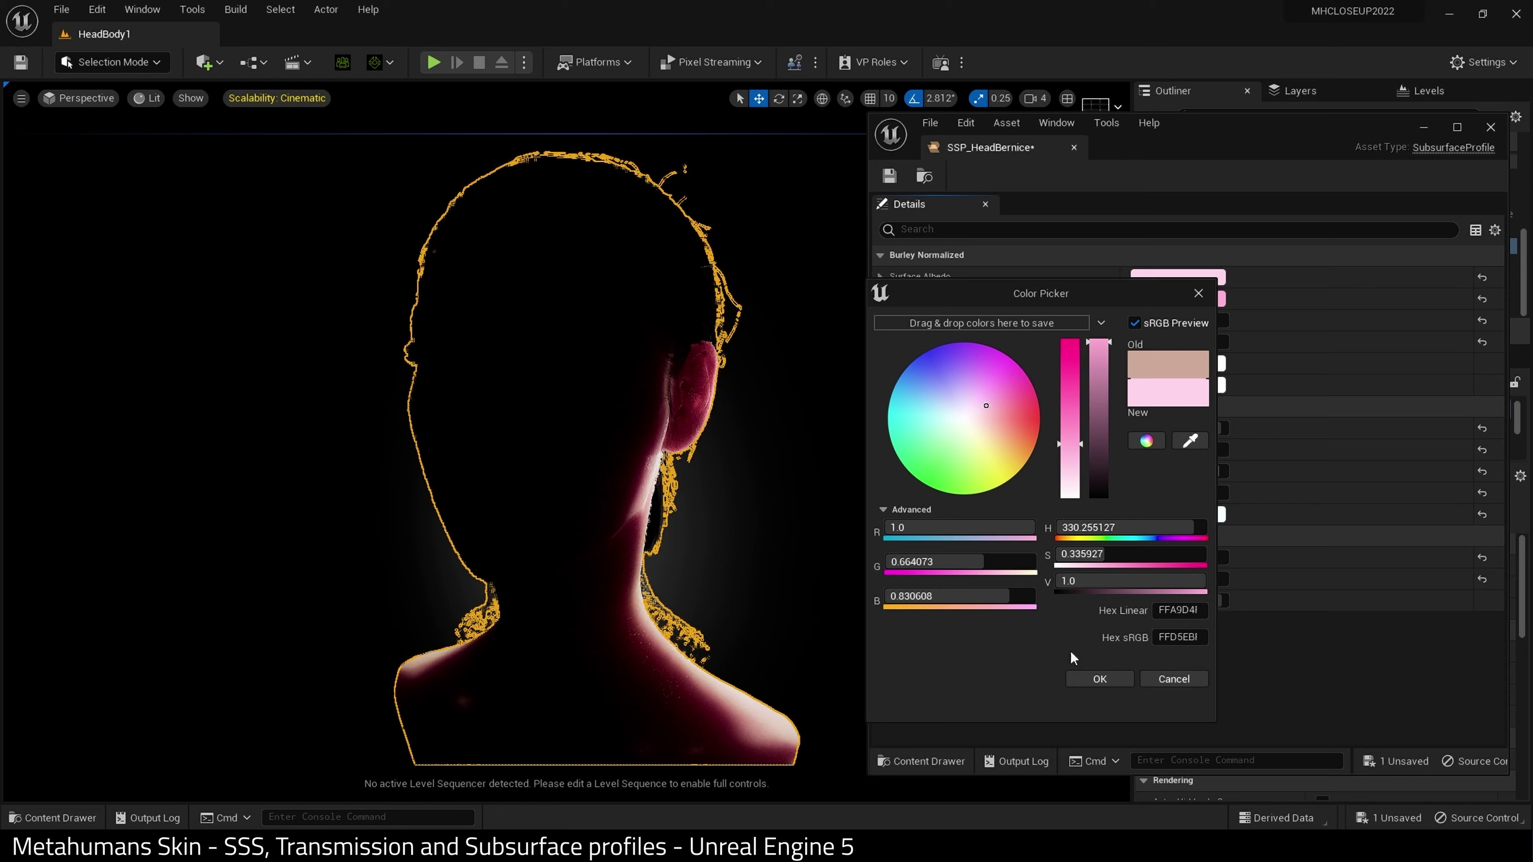
pyautogui.click(1100, 678)
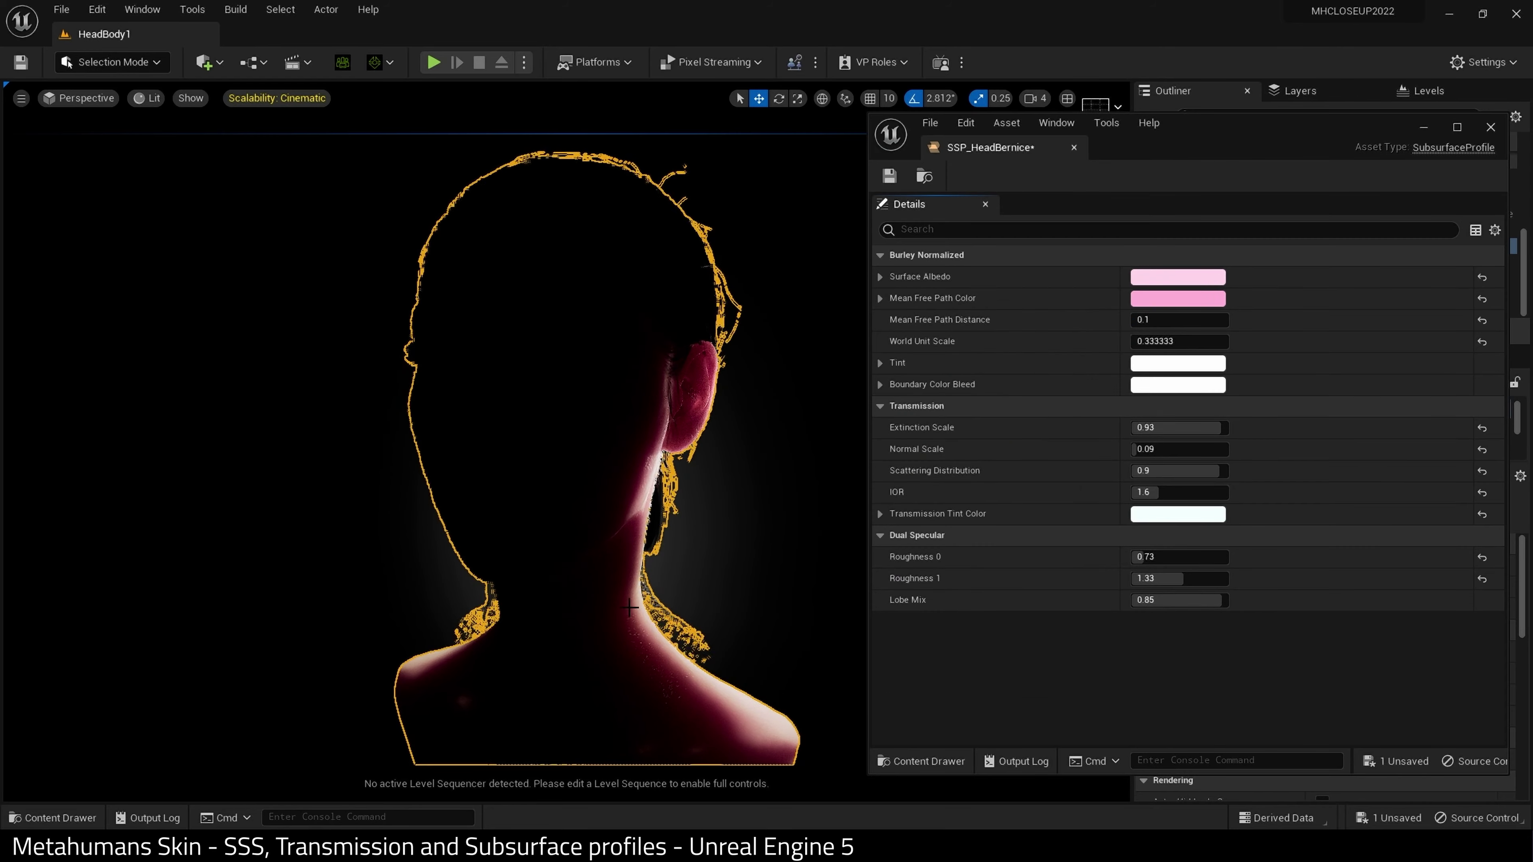
pyautogui.moveTo(1179, 320)
pyautogui.mouseDown()
pyautogui.moveTo(1255, 319)
pyautogui.moveTo(1179, 339)
pyautogui.mouseUp()
# Sample the albedo pink with the eyedropper and tune it to a pale salmon pink
pyautogui.click(1148, 387)
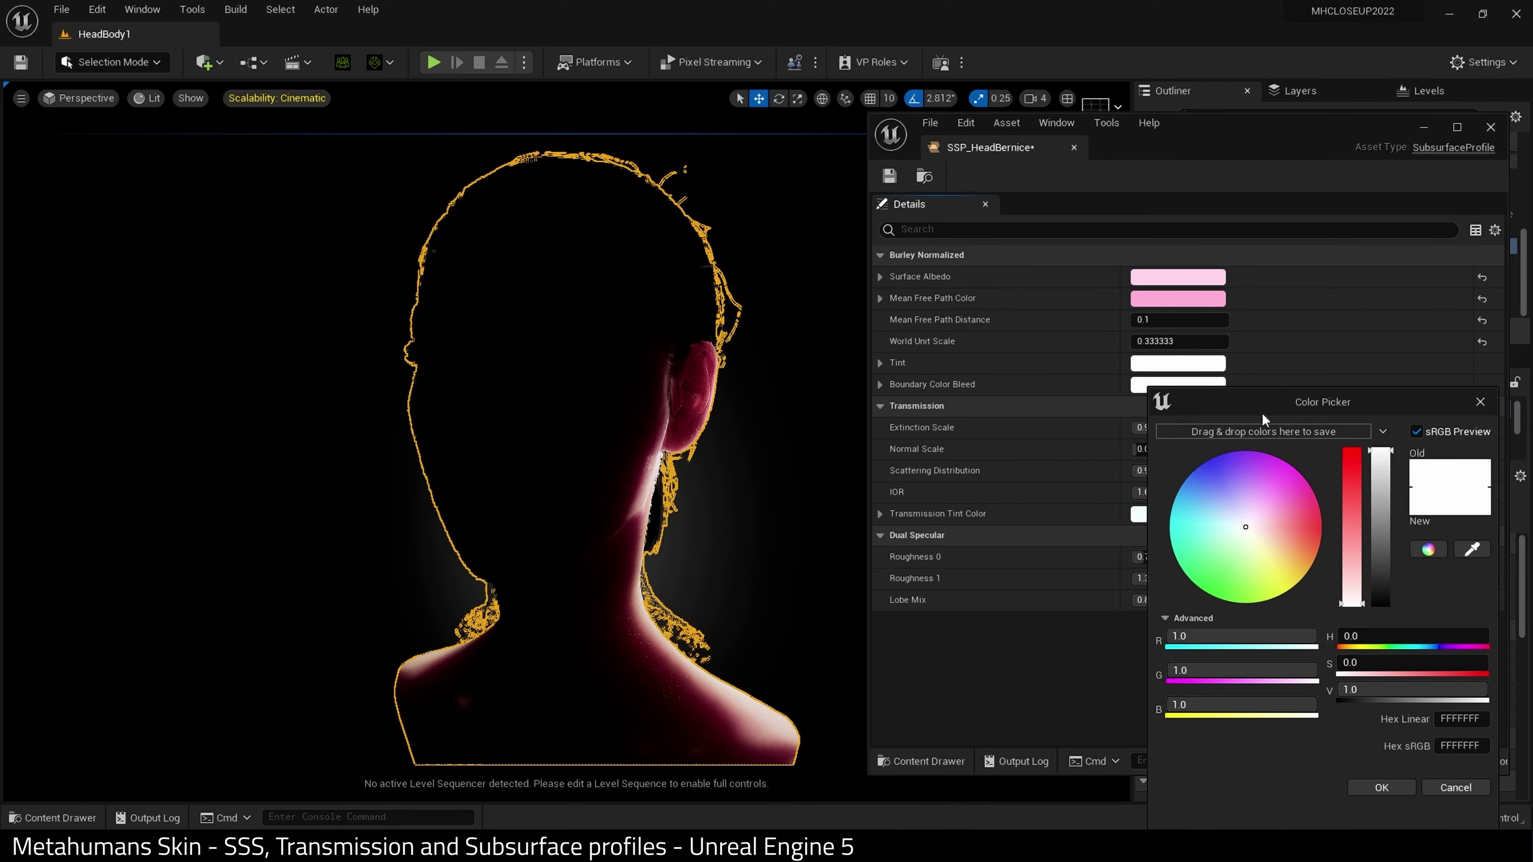
pyautogui.click(1471, 548)
pyautogui.click(1178, 298)
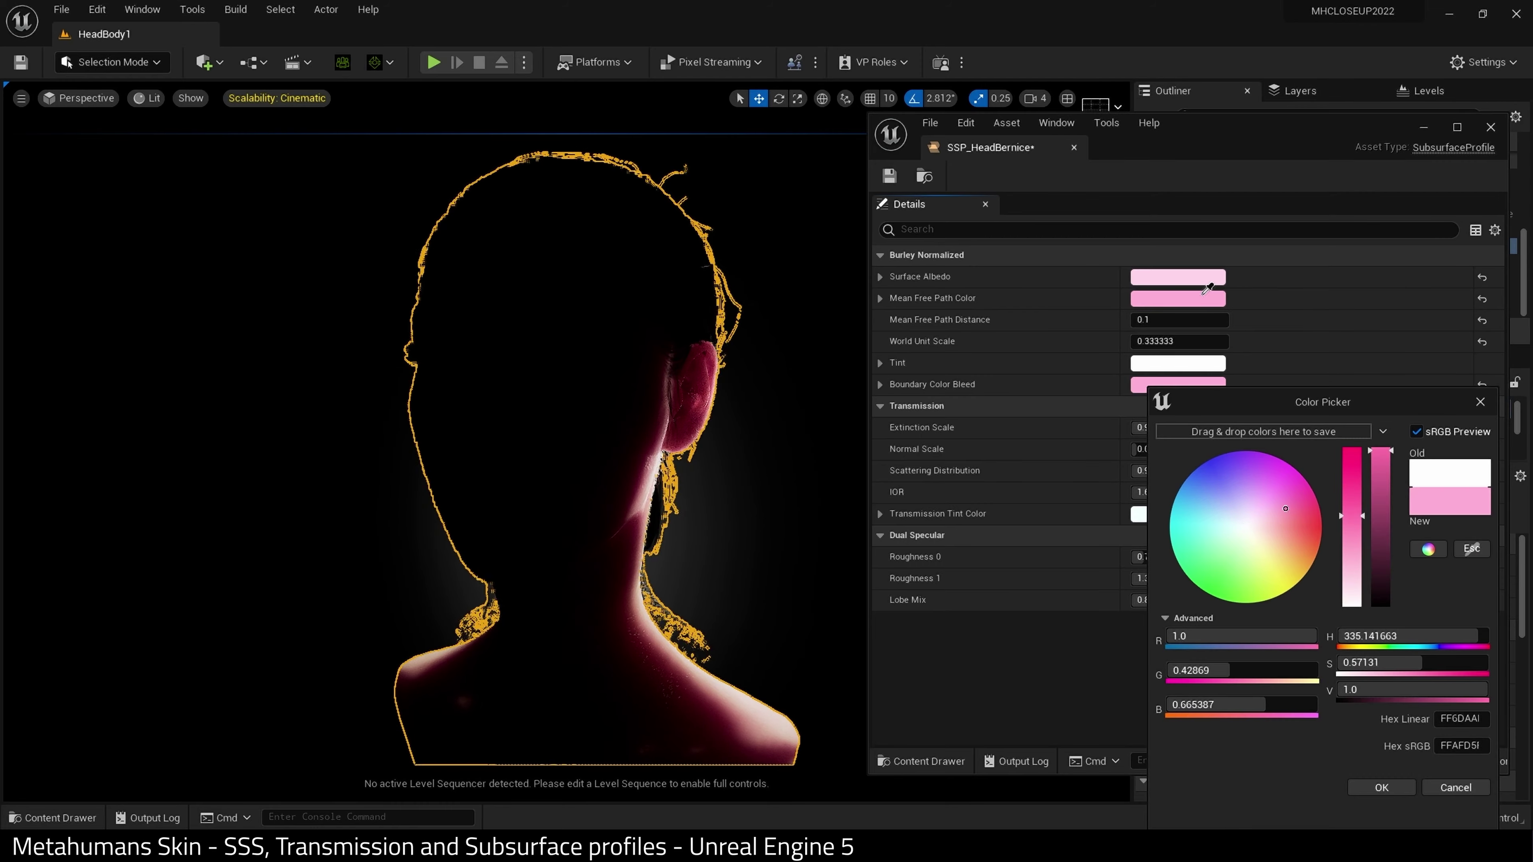
pyautogui.moveTo(1322, 401); pyautogui.dragTo(1025, 310)
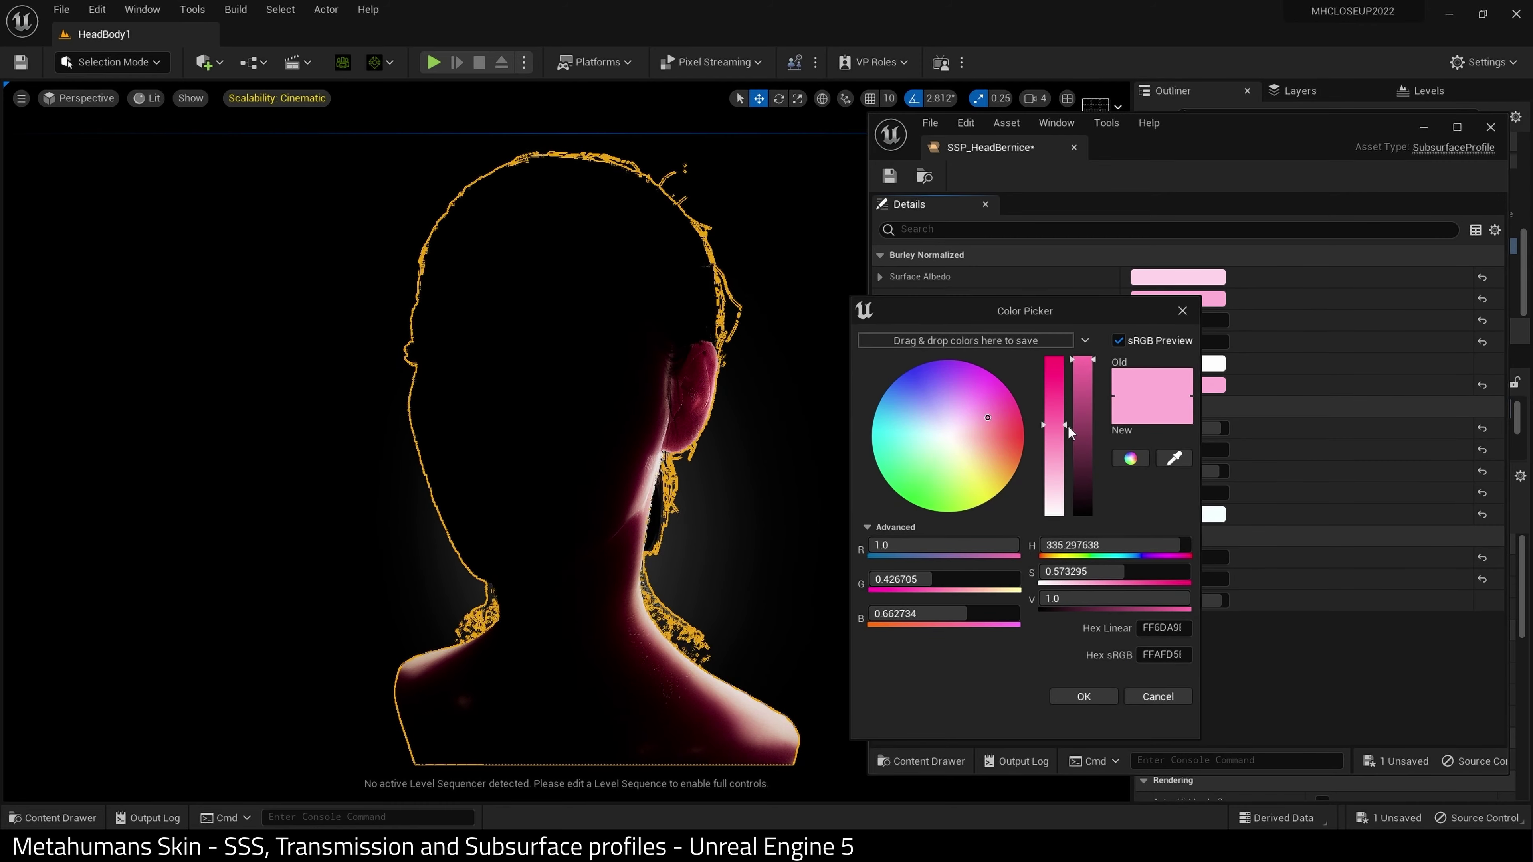
pyautogui.moveTo(1062, 425); pyautogui.dragTo(1066, 364)
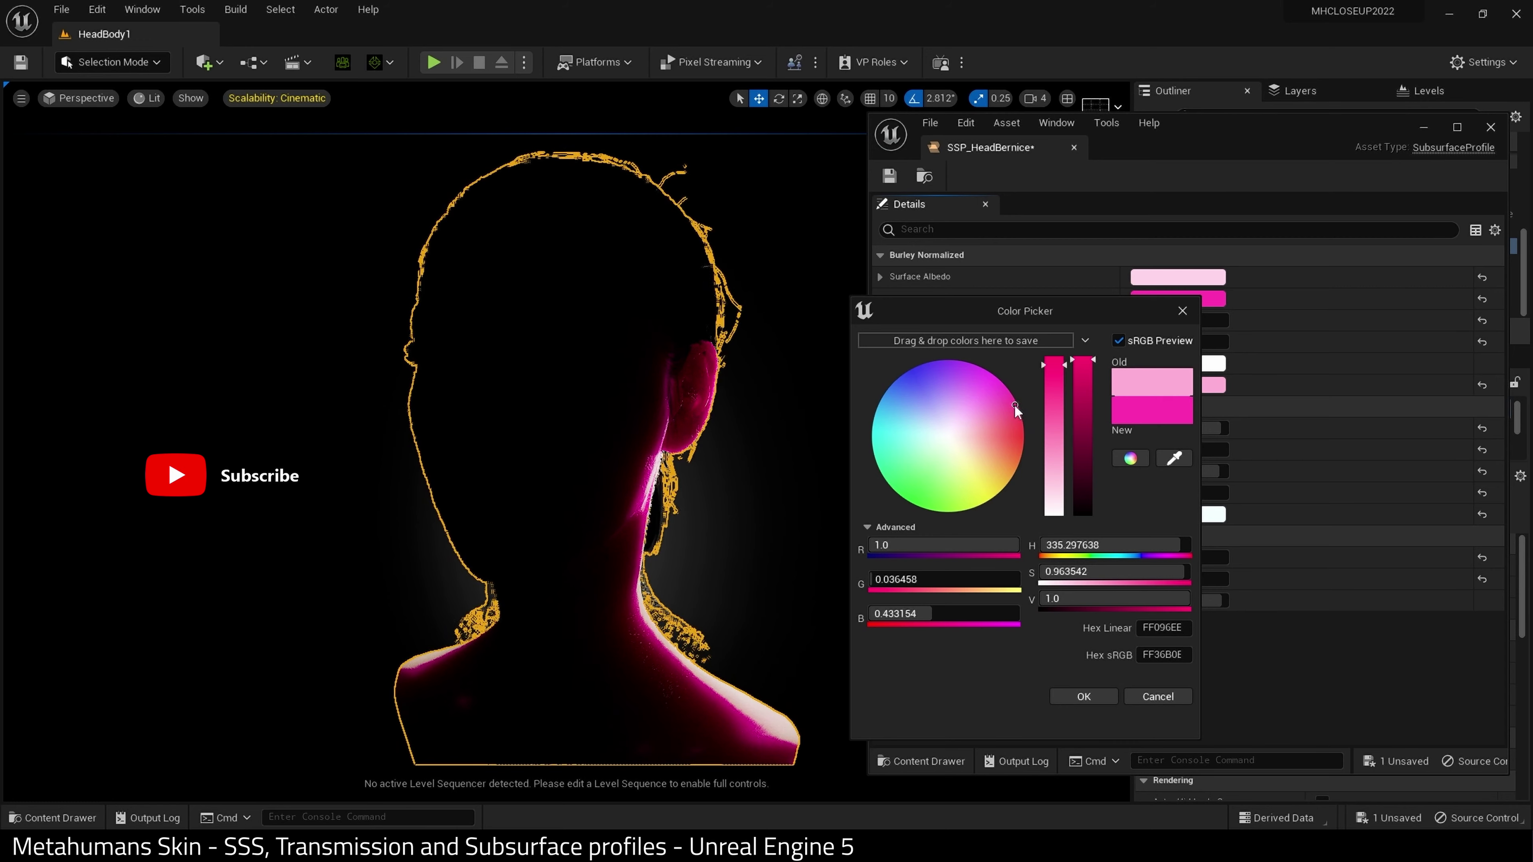
pyautogui.moveTo(1015, 405); pyautogui.dragTo(1026, 438)
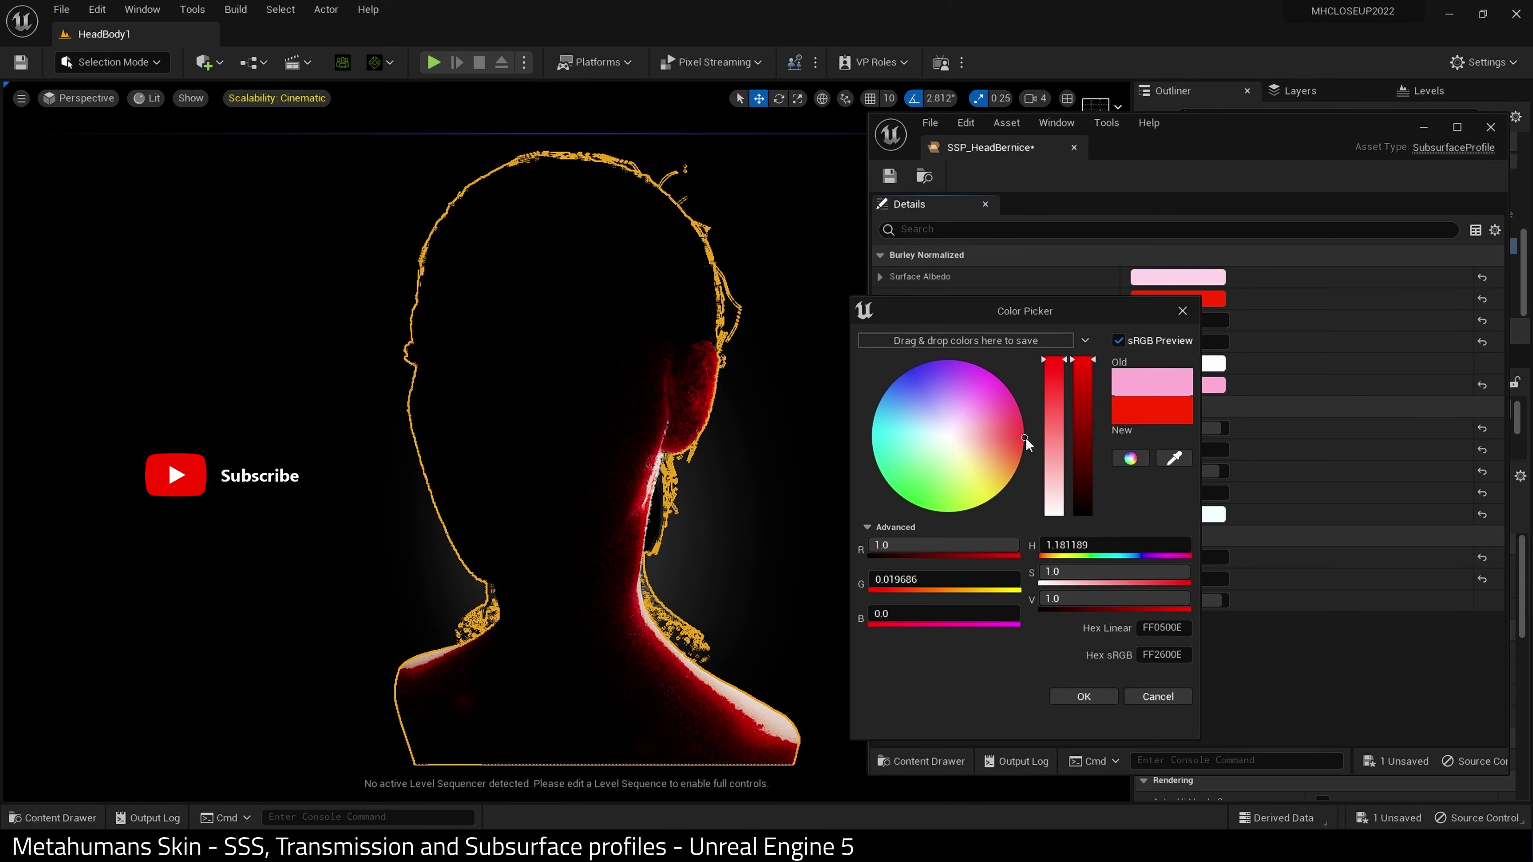
pyautogui.moveTo(1062, 382)
pyautogui.mouseDown()
pyautogui.moveTo(1041, 476)
pyautogui.moveTo(1049, 377)
pyautogui.moveTo(1048, 450)
pyautogui.moveTo(1052, 402)
pyautogui.mouseUp()
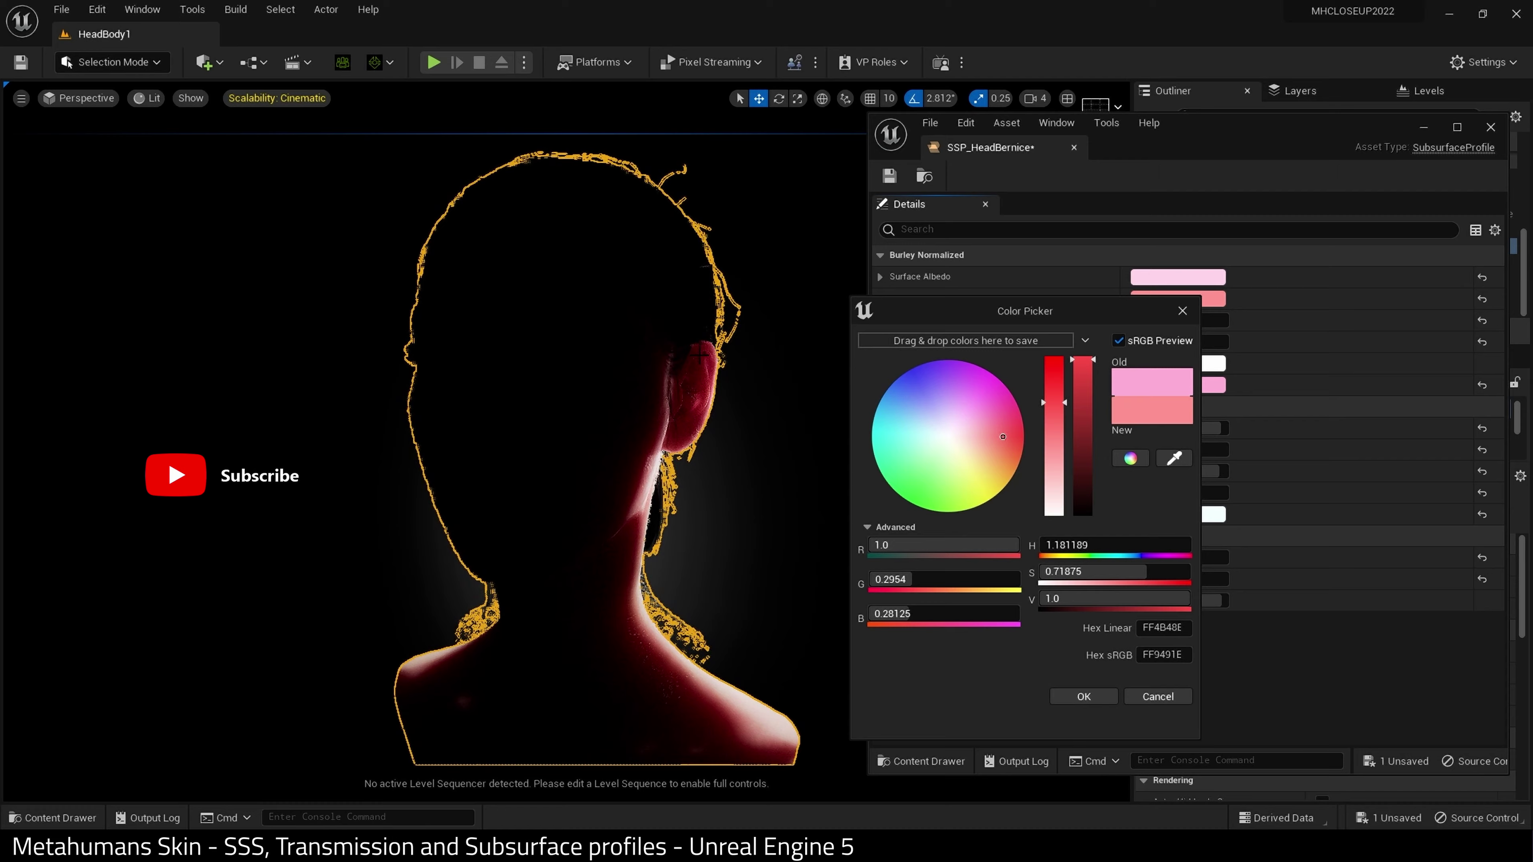
pyautogui.click(1086, 700)
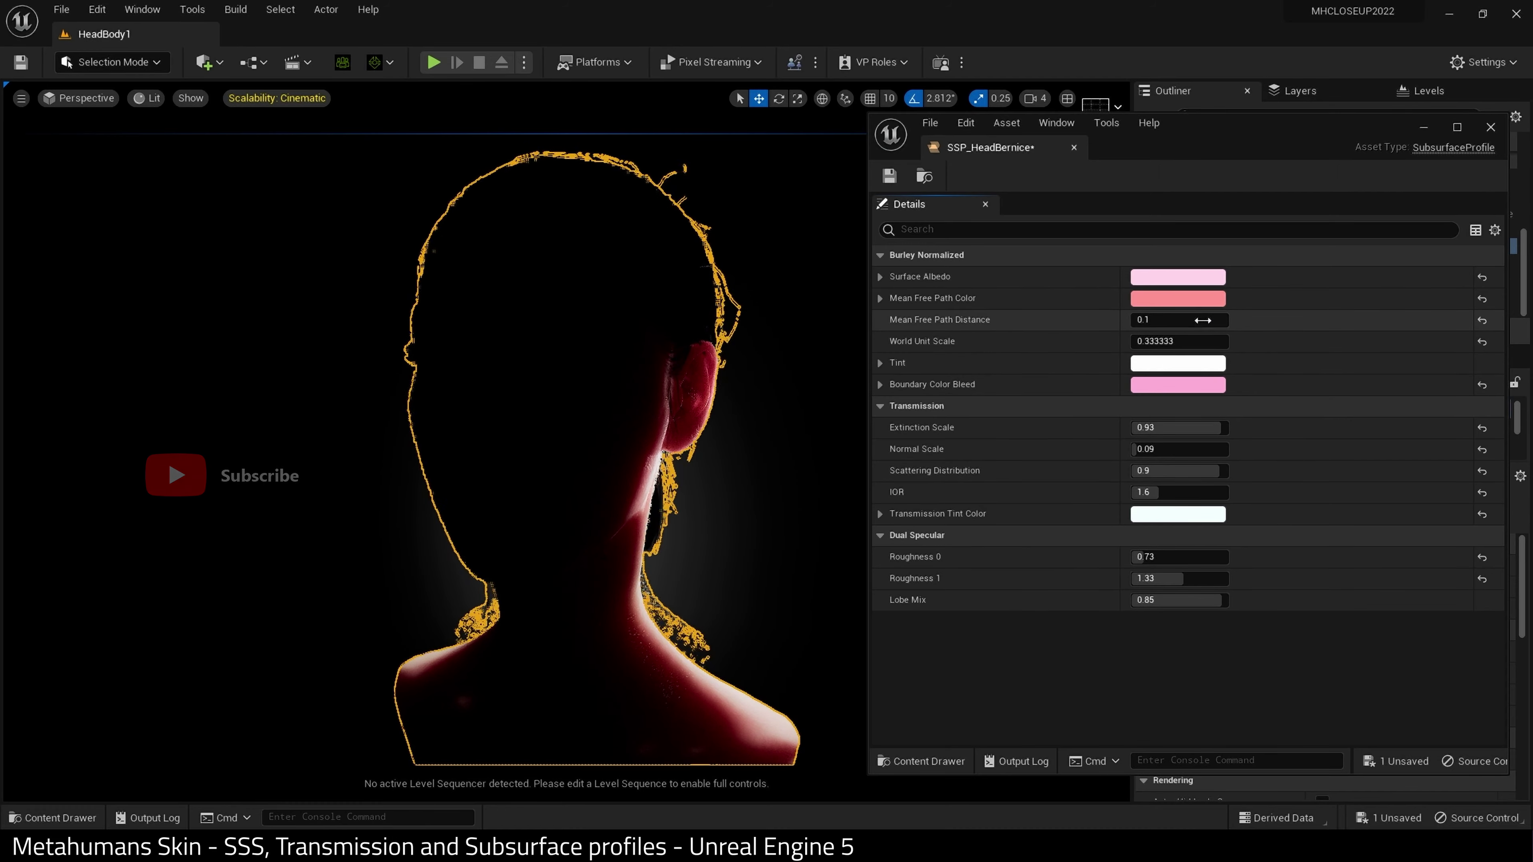
# Eyedropper the Boundary Color Bleed pink into Mean Free Path Color, giving FFAFD5
pyautogui.click(1180, 386)
pyautogui.click(1504, 552)
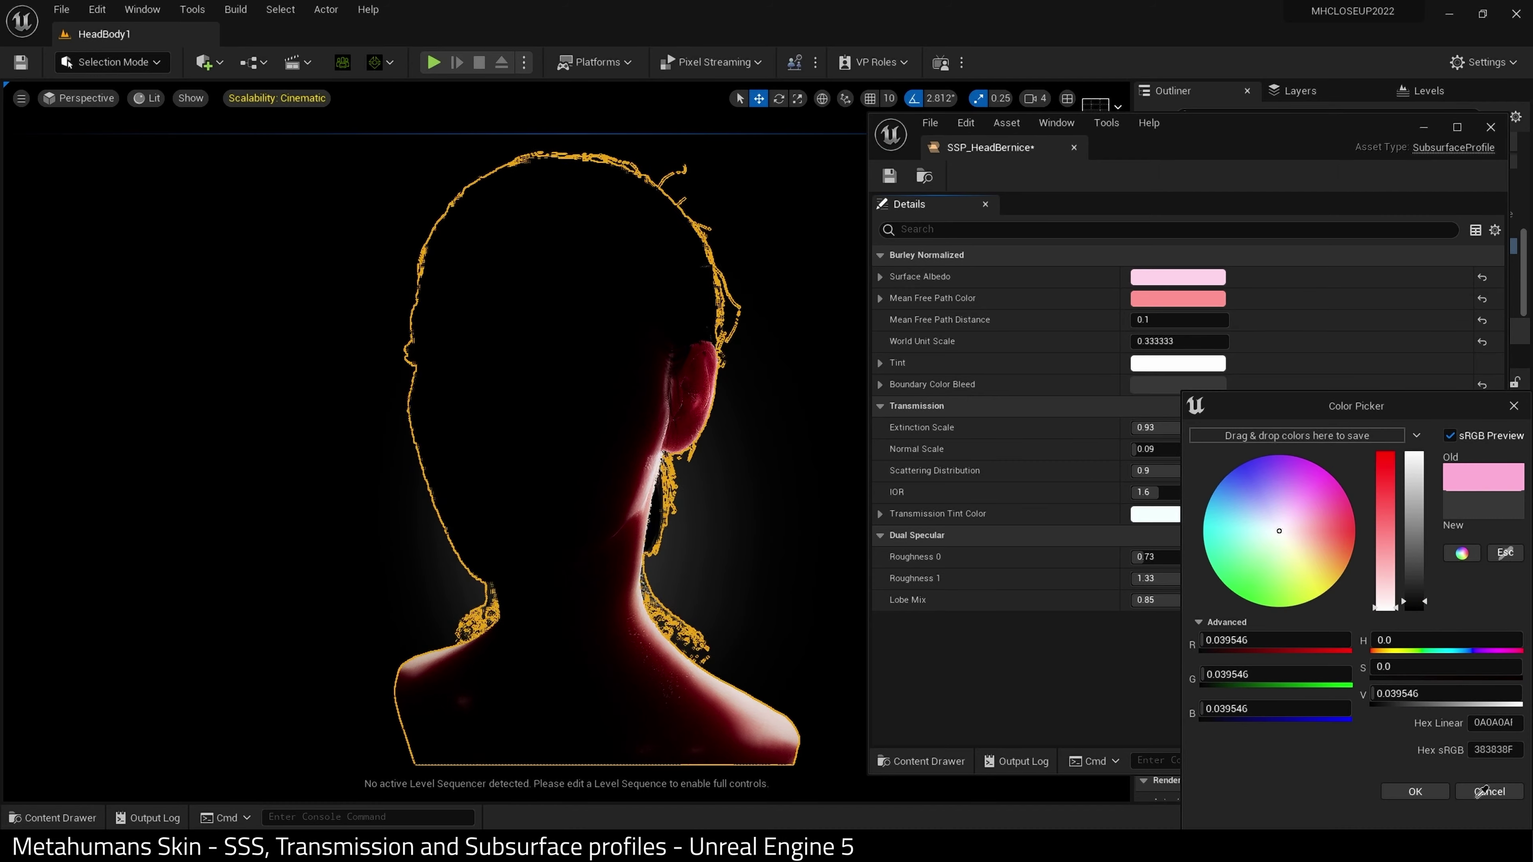
pyautogui.click(1485, 791)
pyautogui.click(1488, 791)
pyautogui.click(1187, 301)
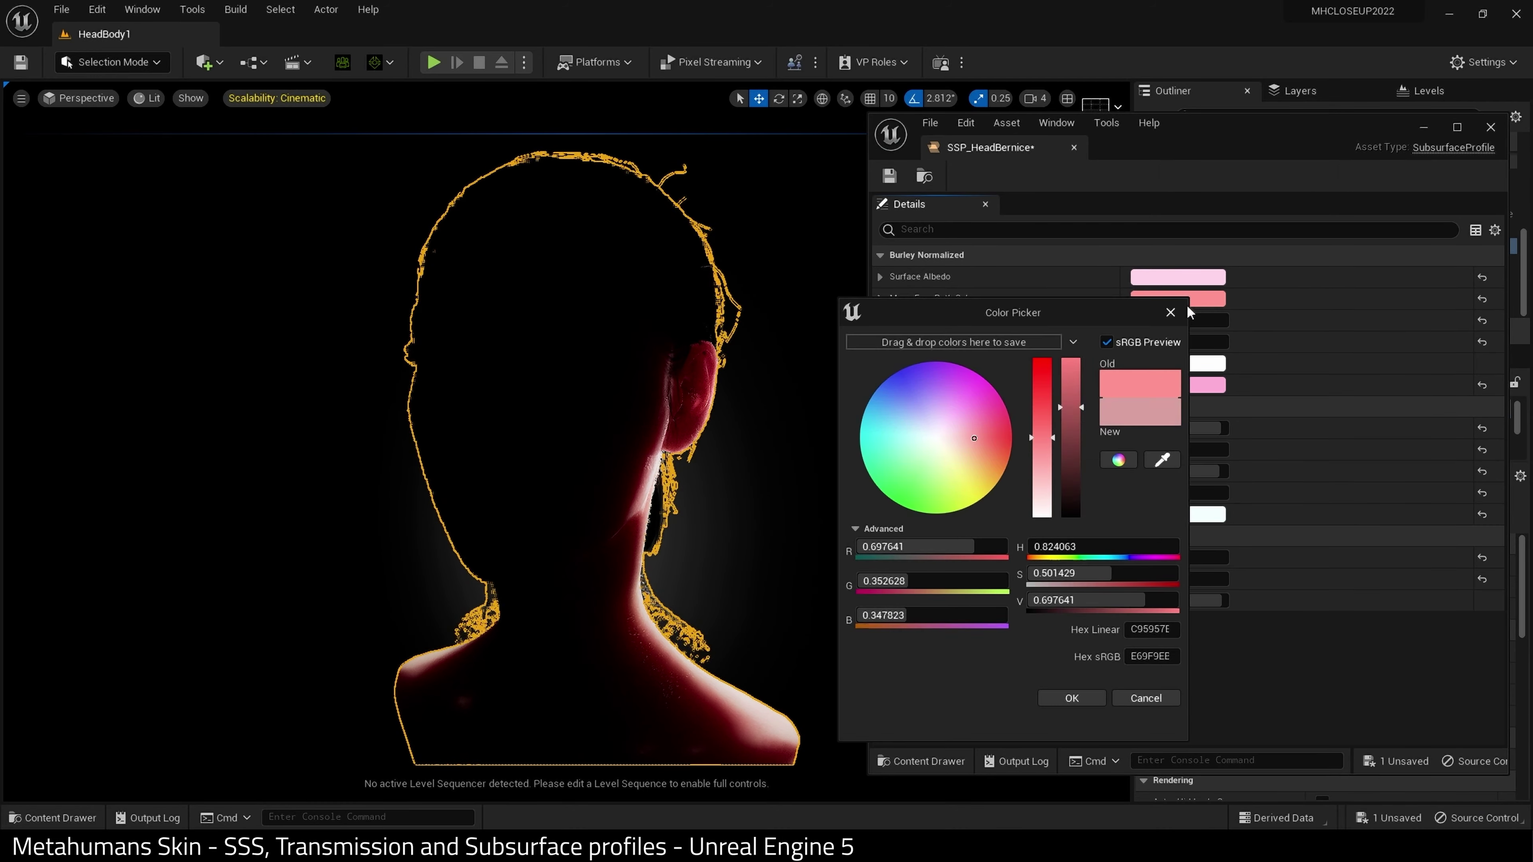
pyautogui.click(1163, 460)
pyautogui.click(1177, 276)
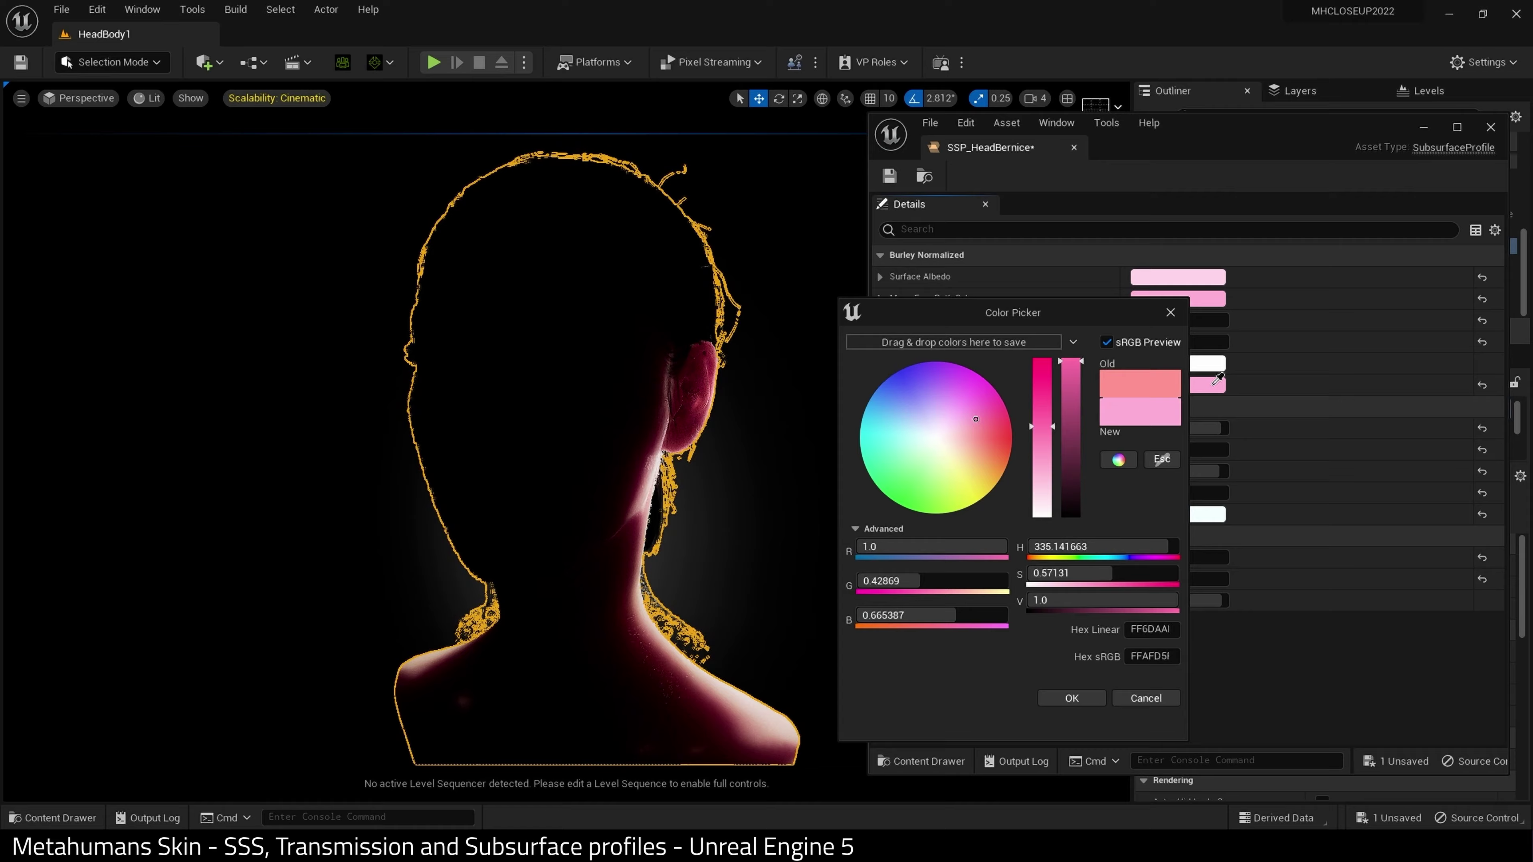
pyautogui.click(1207, 385)
pyautogui.click(1094, 787)
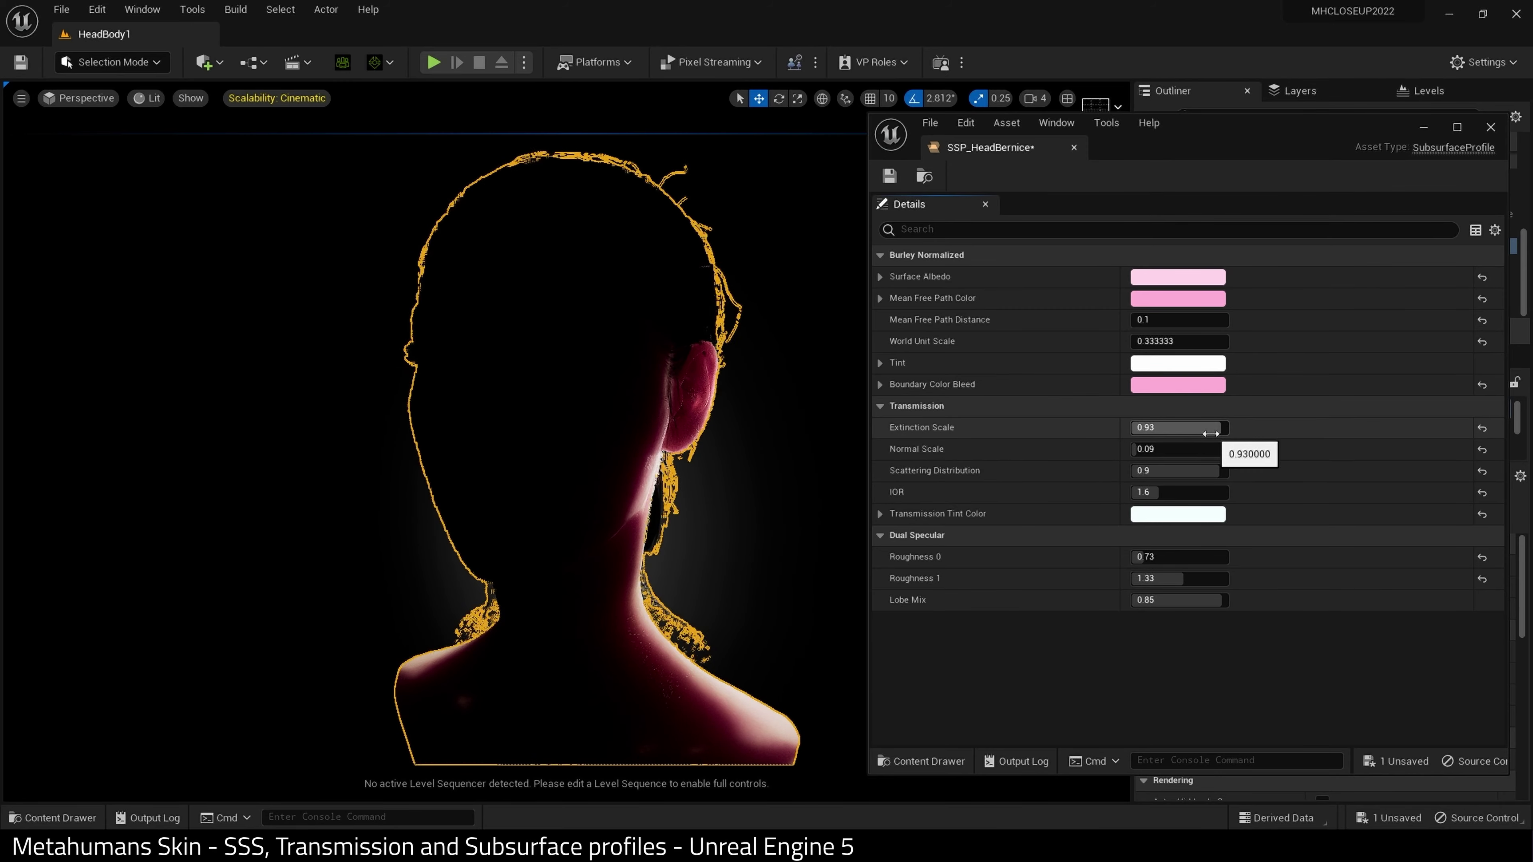
# Try a lower Extinction Scale, then return it to 0.93
pyautogui.moveTo(1210, 433); pyautogui.dragTo(1225, 430)
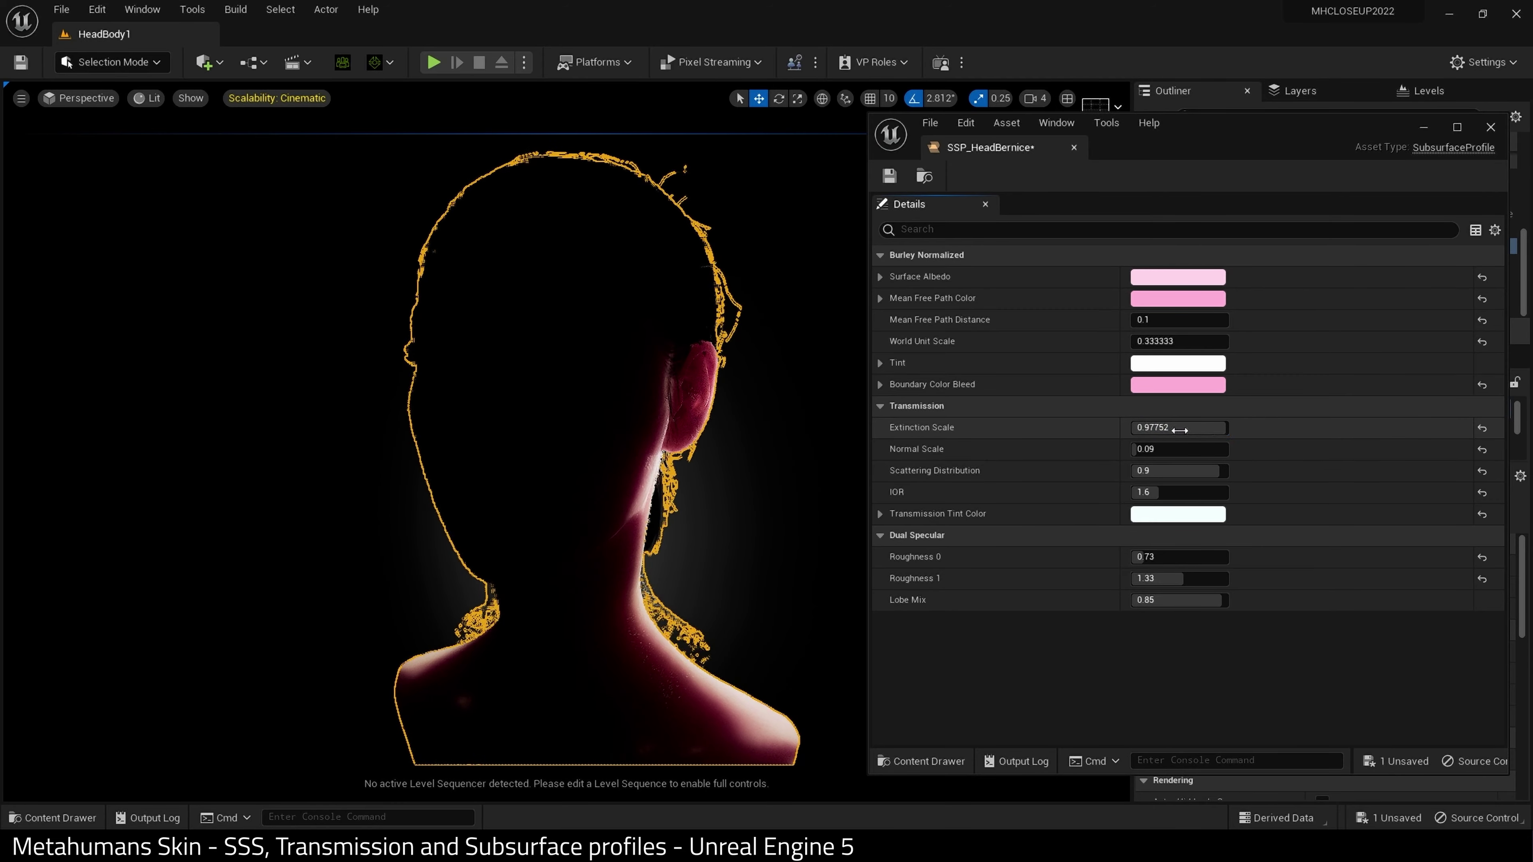
pyautogui.click(1181, 429)
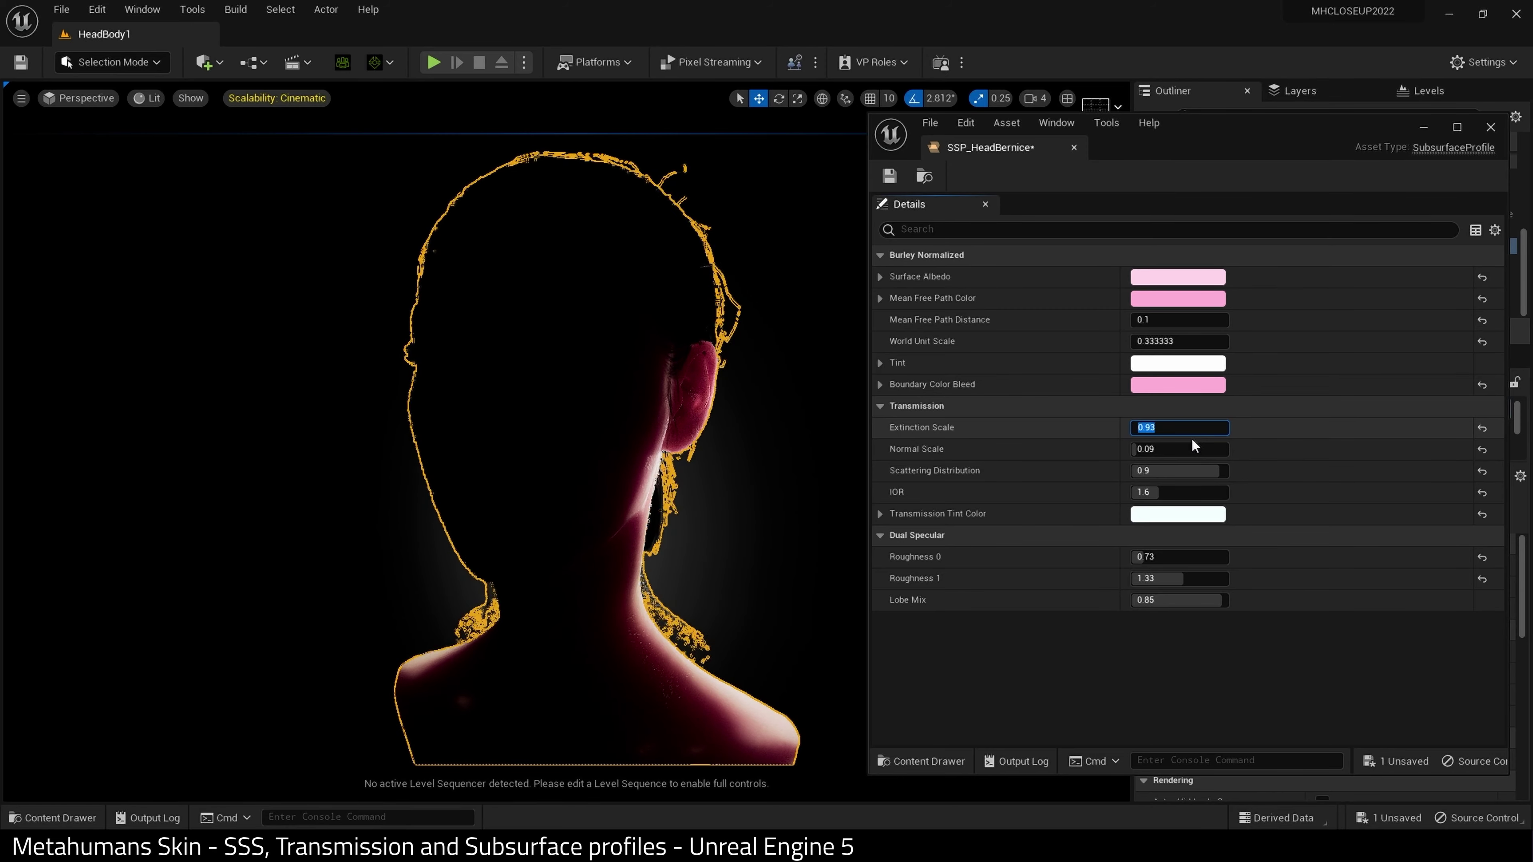
pyautogui.press('Return')
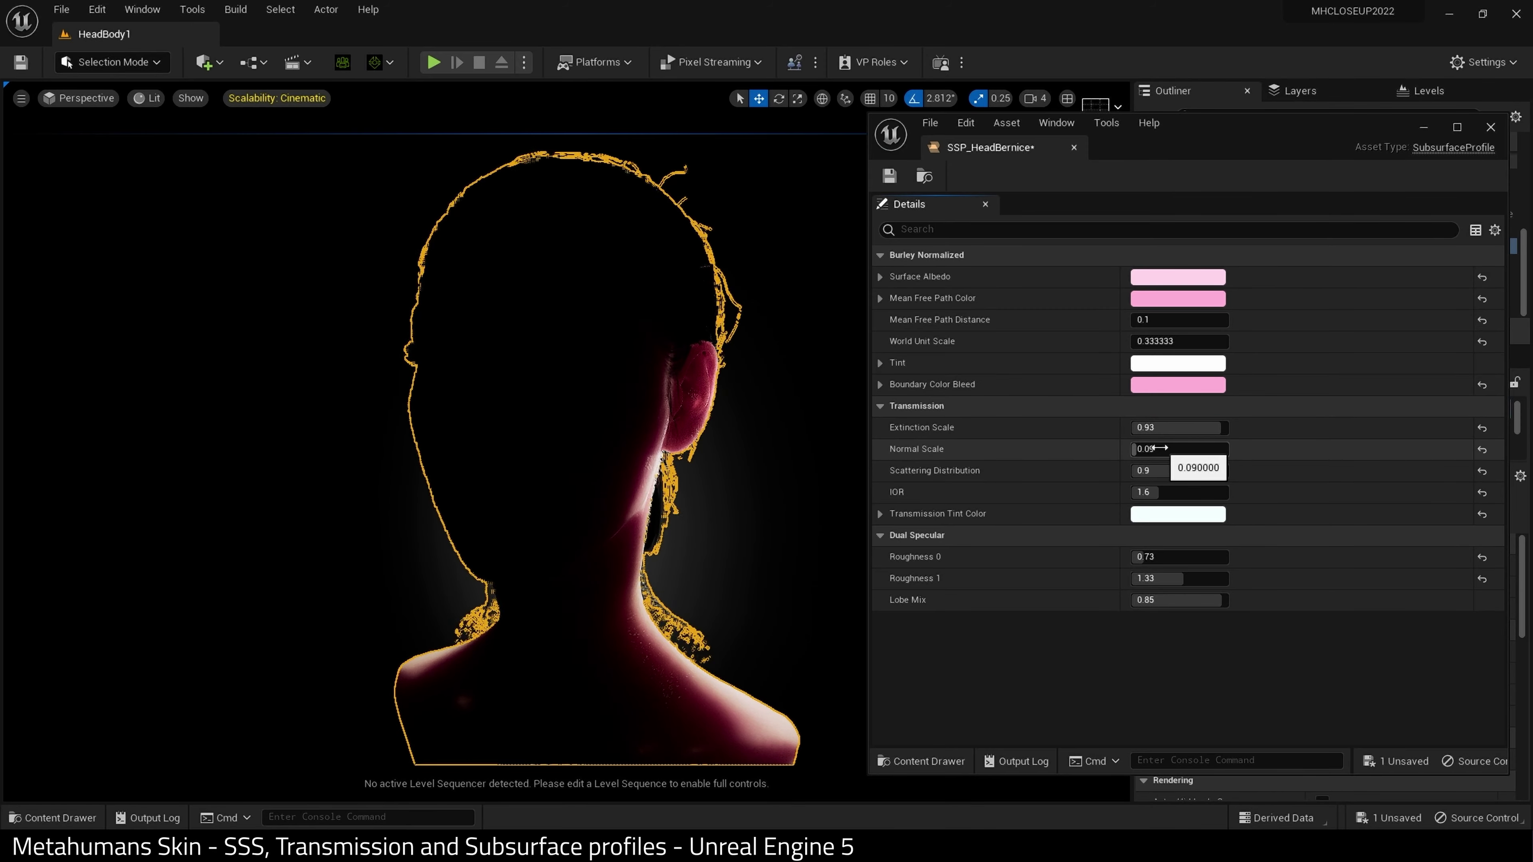
# Set Scattering Distribution to 0.83 and reset Transmission IOR to its 1.55 default
pyautogui.moveTo(1173, 476)
pyautogui.mouseDown()
pyautogui.moveTo(1134, 476)
pyautogui.moveTo(1227, 476)
pyautogui.moveTo(1178, 470)
pyautogui.mouseUp()
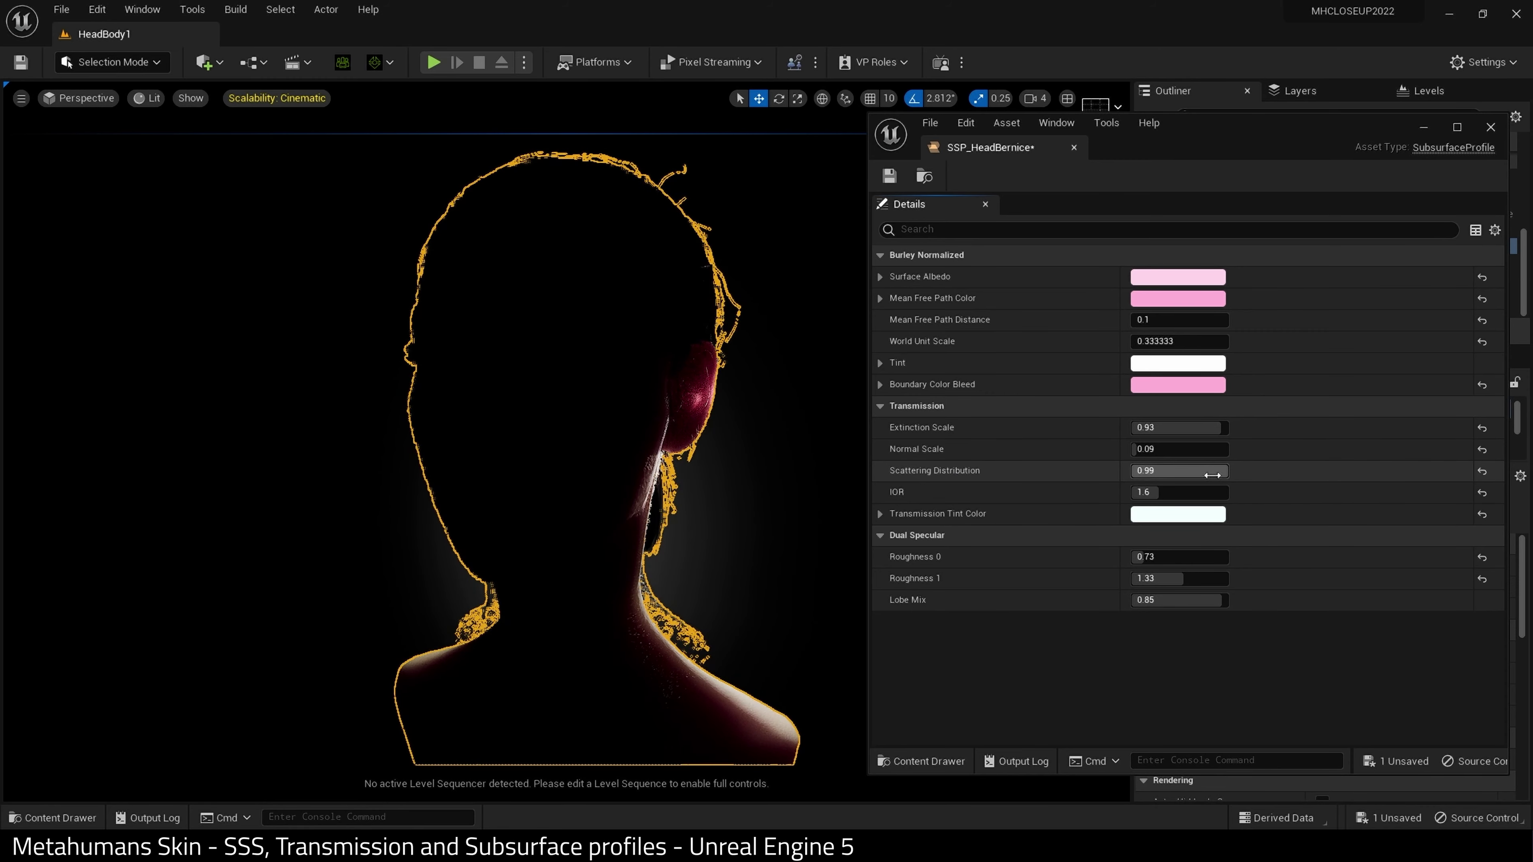
pyautogui.moveTo(1178, 470)
pyautogui.mouseDown()
pyautogui.moveTo(1147, 470)
pyautogui.moveTo(1225, 470)
pyautogui.moveTo(1164, 468)
pyautogui.mouseUp()
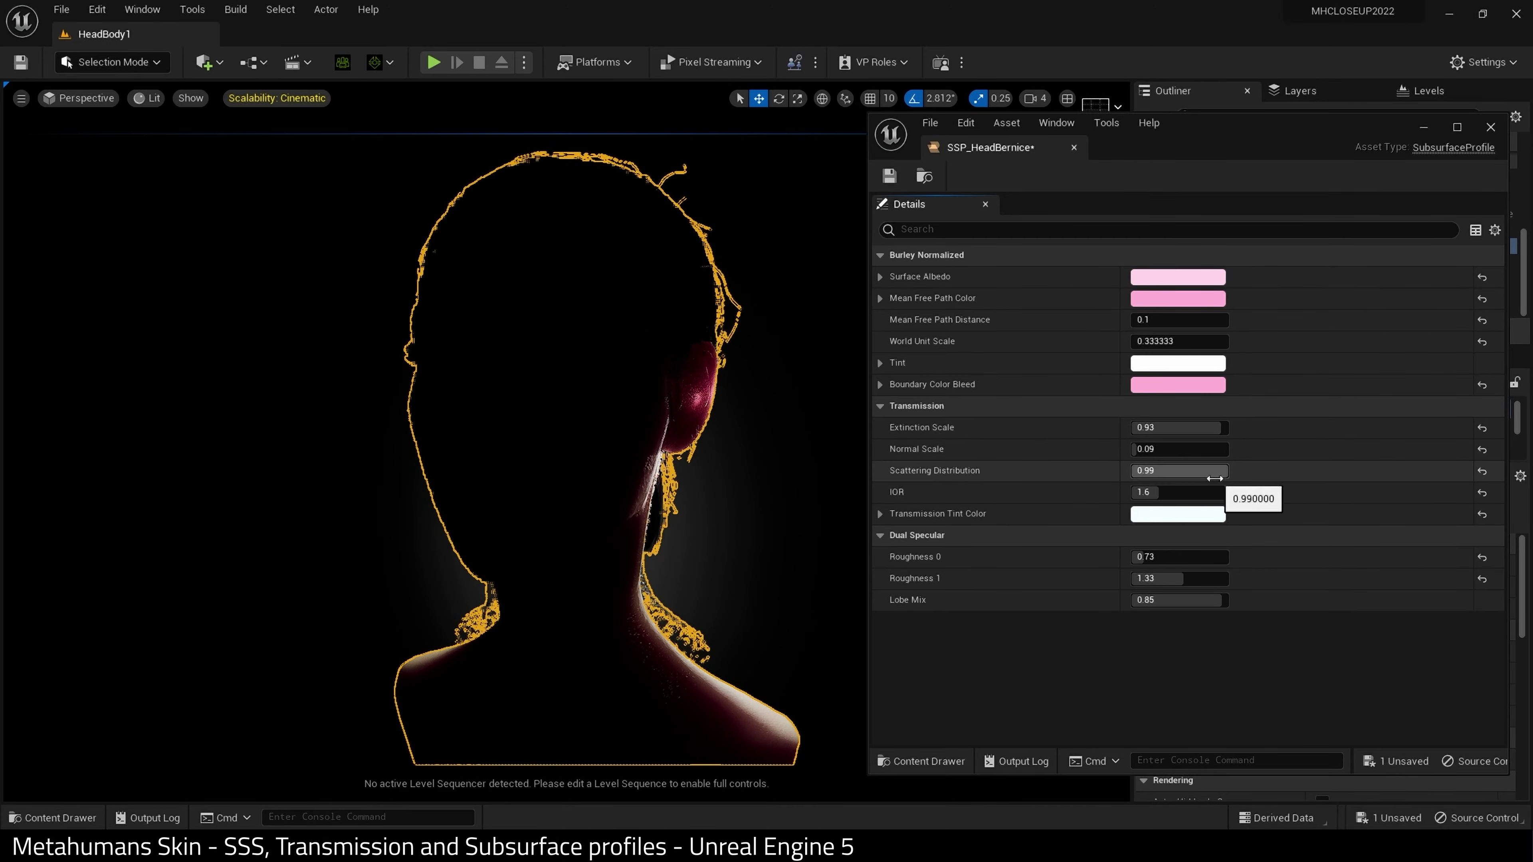
pyautogui.click(1483, 473)
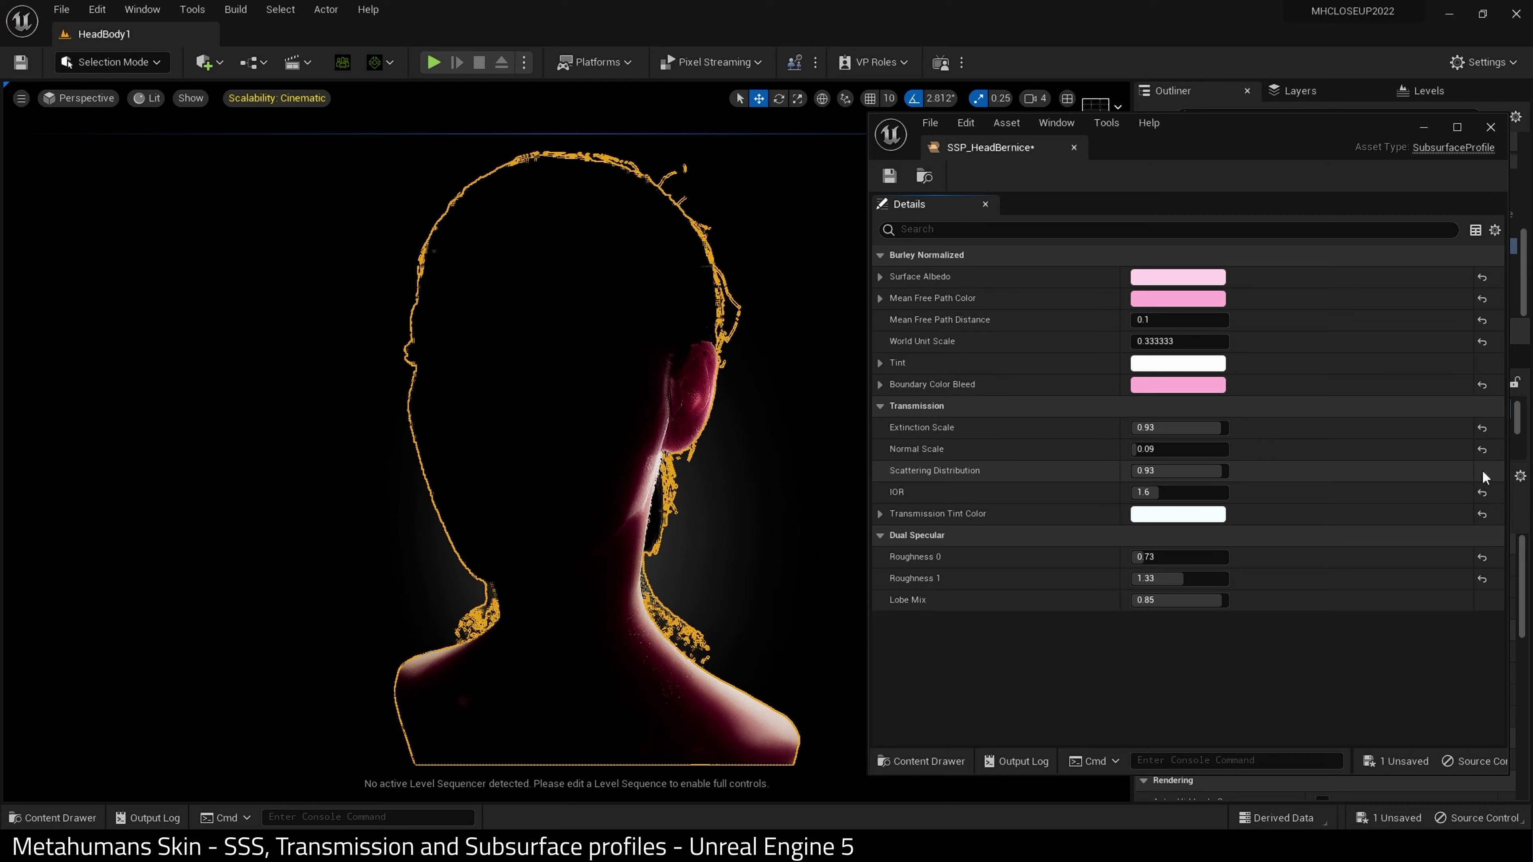
pyautogui.click(1181, 473)
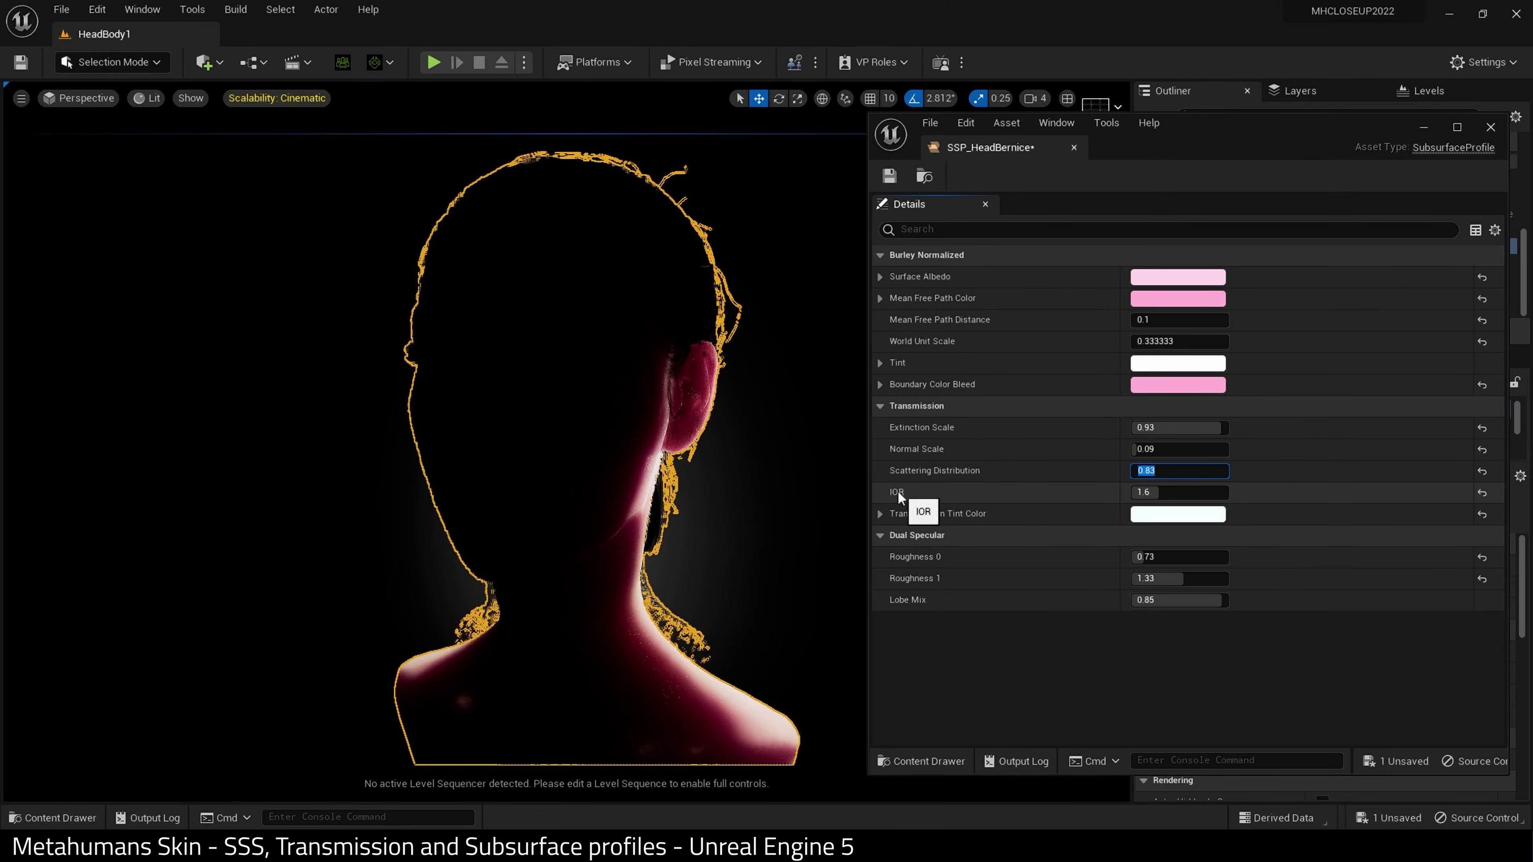
pyautogui.click(1158, 492)
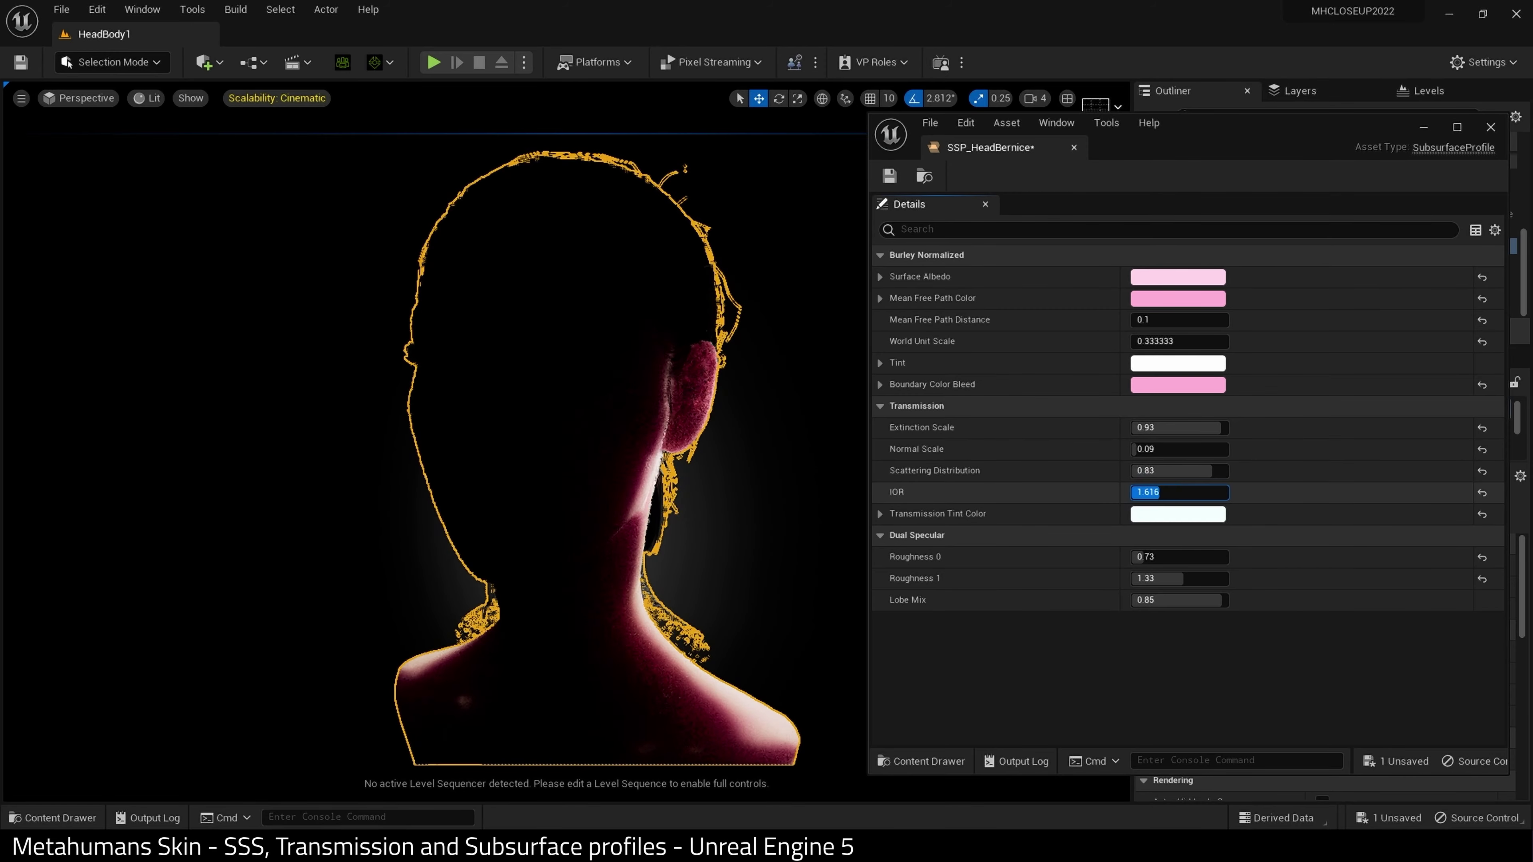
pyautogui.moveTo(1213, 492)
pyautogui.mouseDown()
pyautogui.moveTo(1139, 492)
pyautogui.moveTo(1193, 492)
pyautogui.mouseUp()
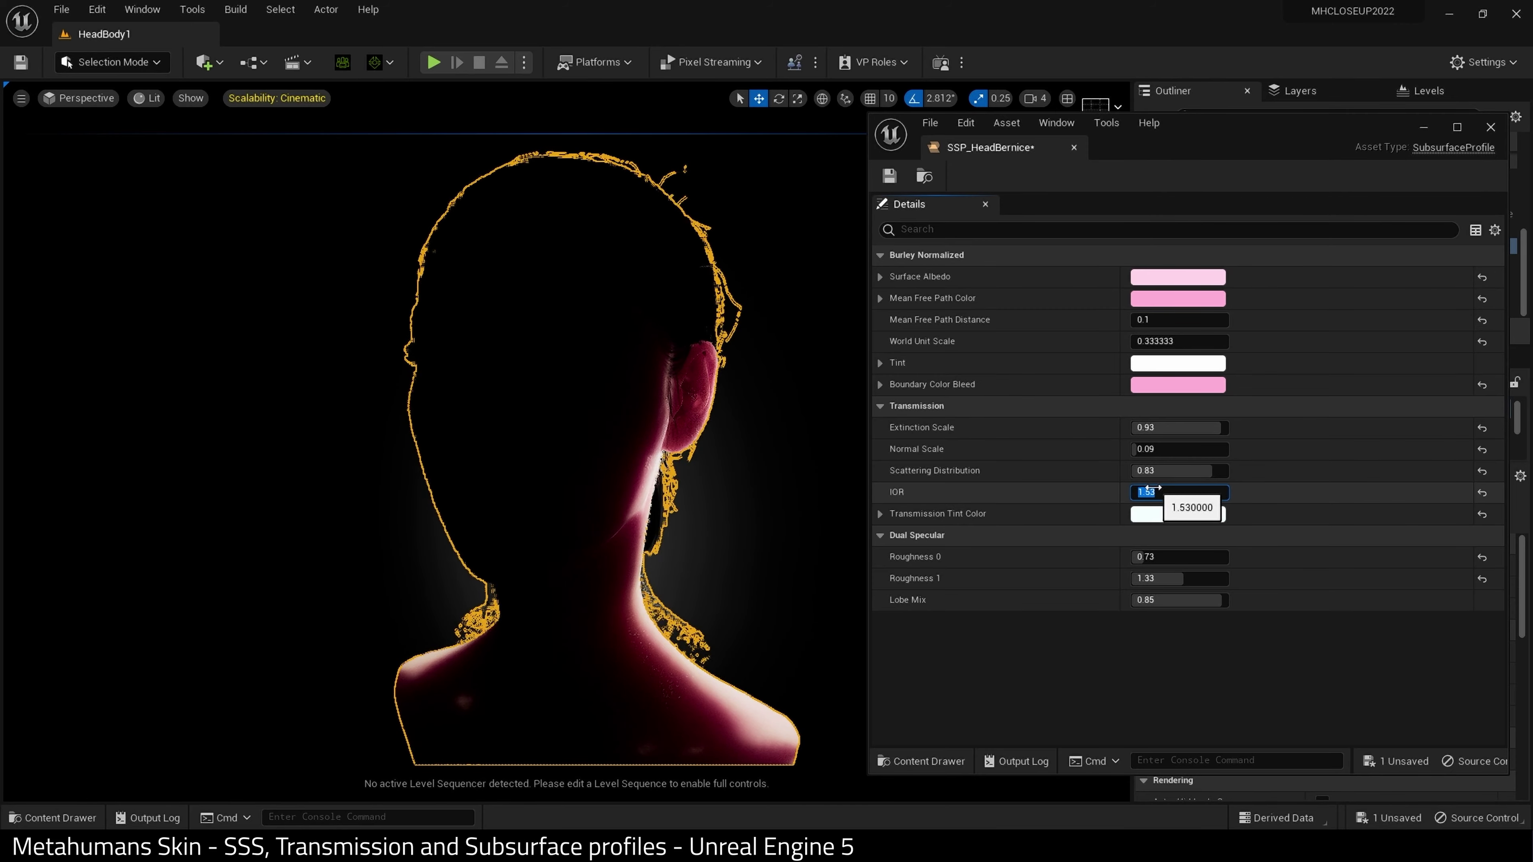
pyautogui.click(1480, 492)
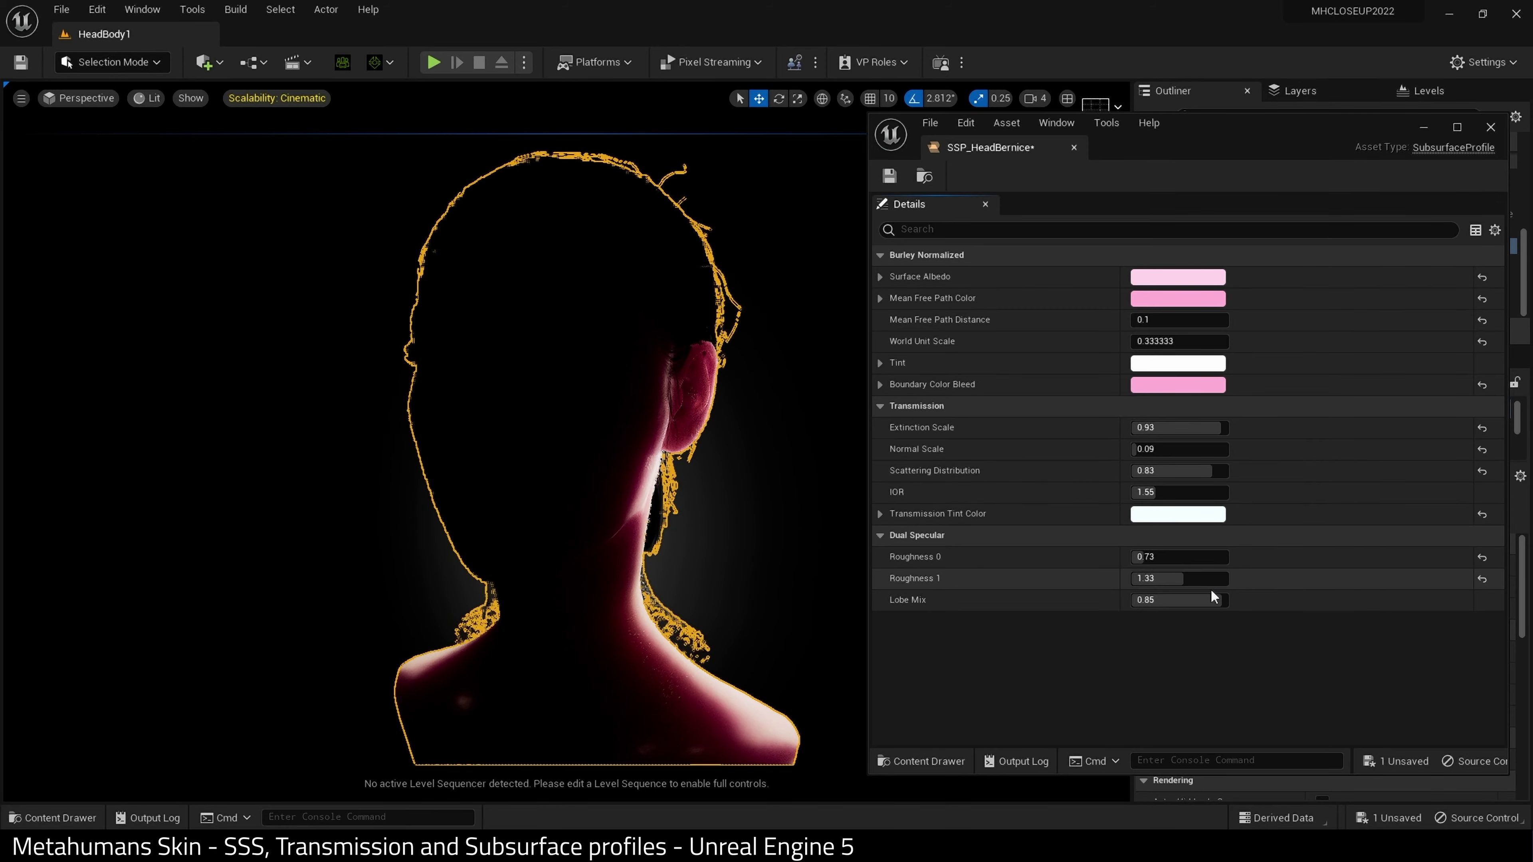
# Change Transmission Tint Color from white to a light salmon pink on the colour wheel
pyautogui.click(1174, 518)
pyautogui.click(1265, 544)
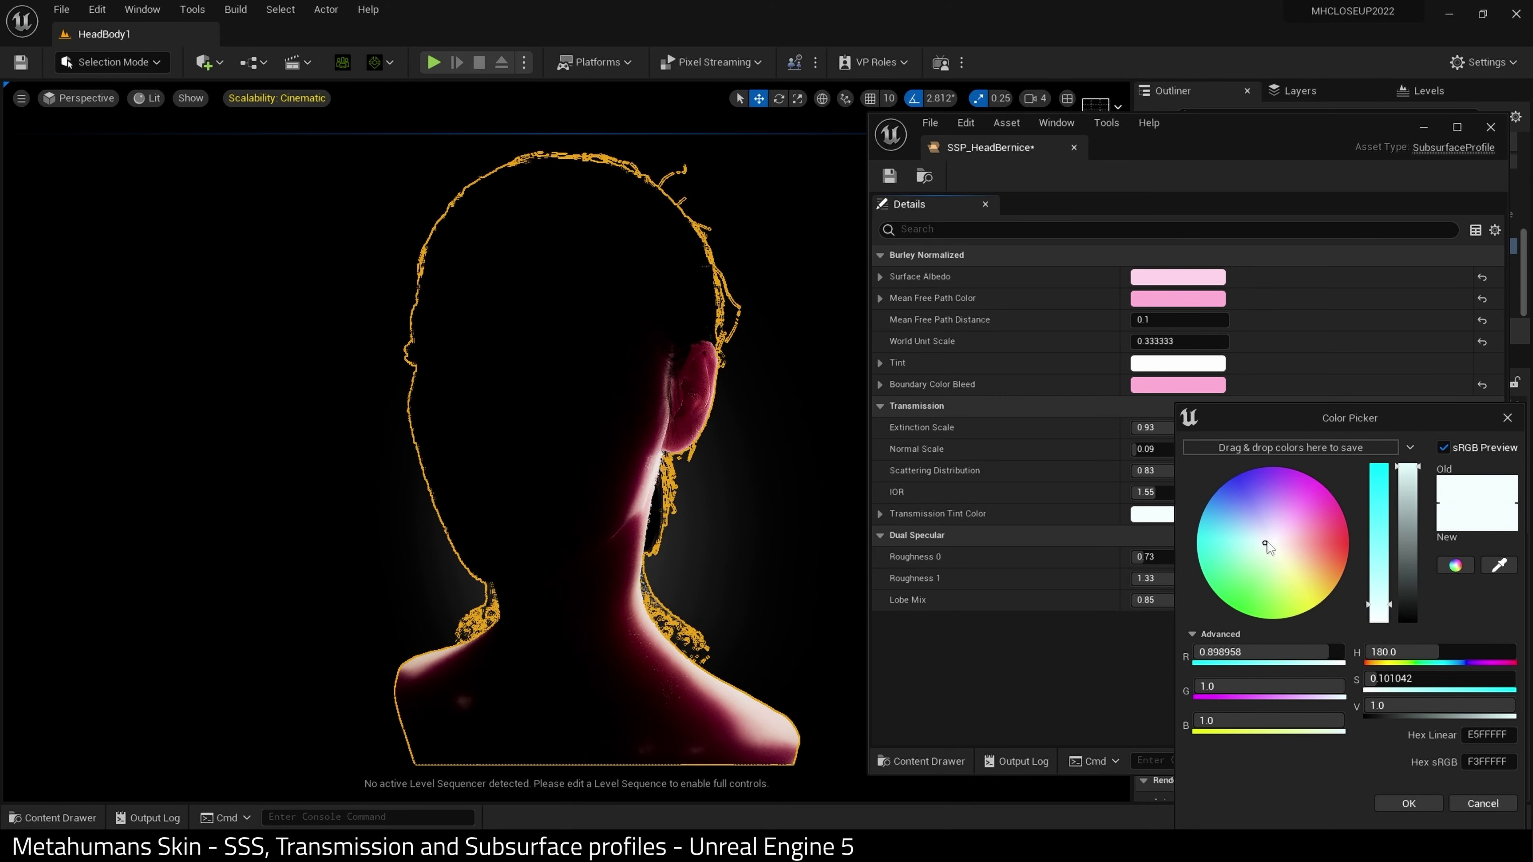
pyautogui.moveTo(1267, 543)
pyautogui.mouseDown()
pyautogui.moveTo(1294, 513)
pyautogui.moveTo(1197, 498)
pyautogui.moveTo(1210, 545)
pyautogui.moveTo(1247, 568)
pyautogui.moveTo(1310, 553)
pyautogui.moveTo(1214, 545)
pyautogui.moveTo(1233, 484)
pyautogui.moveTo(1260, 475)
pyautogui.moveTo(1233, 503)
pyautogui.moveTo(1240, 487)
pyautogui.moveTo(1239, 525)
pyautogui.moveTo(1357, 545)
pyautogui.mouseUp()
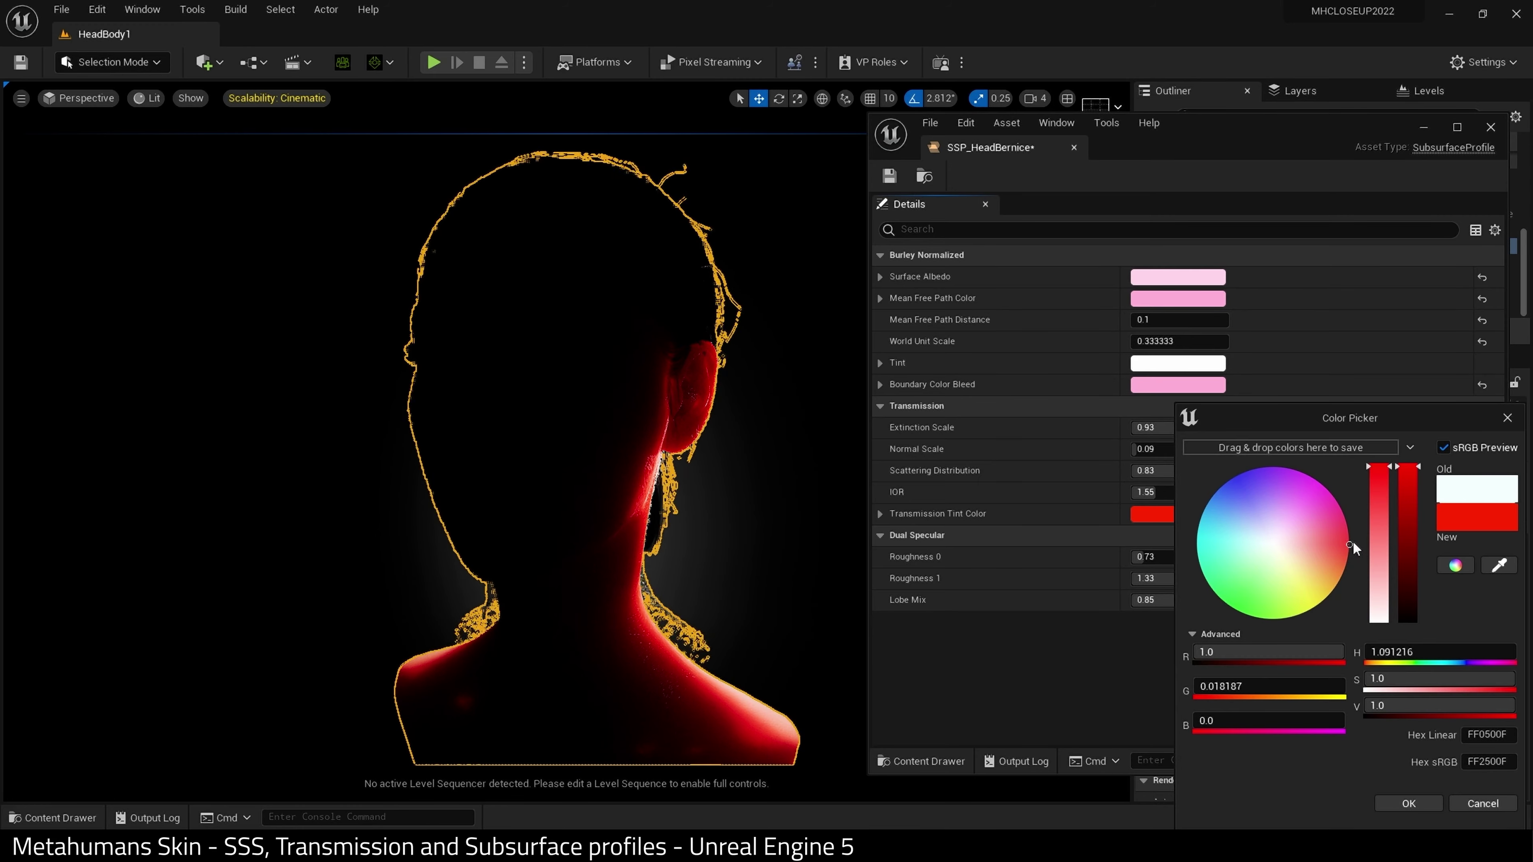
pyautogui.moveTo(1347, 541)
pyautogui.mouseDown()
pyautogui.moveTo(1349, 519)
pyautogui.moveTo(1339, 548)
pyautogui.moveTo(1362, 537)
pyautogui.moveTo(1362, 553)
pyautogui.moveTo(1364, 538)
pyautogui.moveTo(1311, 543)
pyautogui.moveTo(1307, 518)
pyautogui.moveTo(1332, 550)
pyautogui.moveTo(1310, 548)
pyautogui.mouseUp()
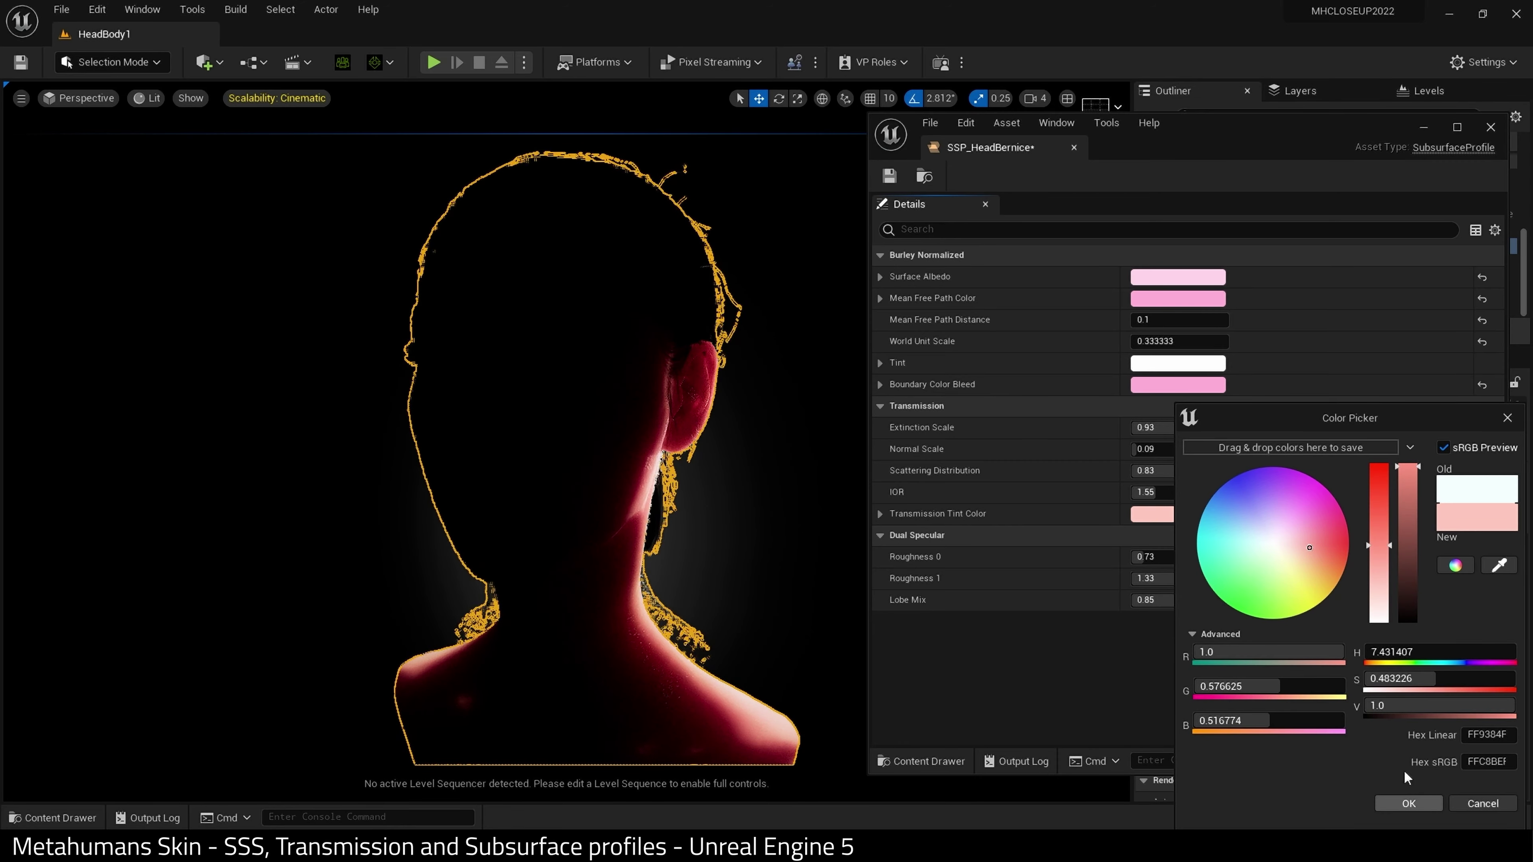
pyautogui.click(1408, 802)
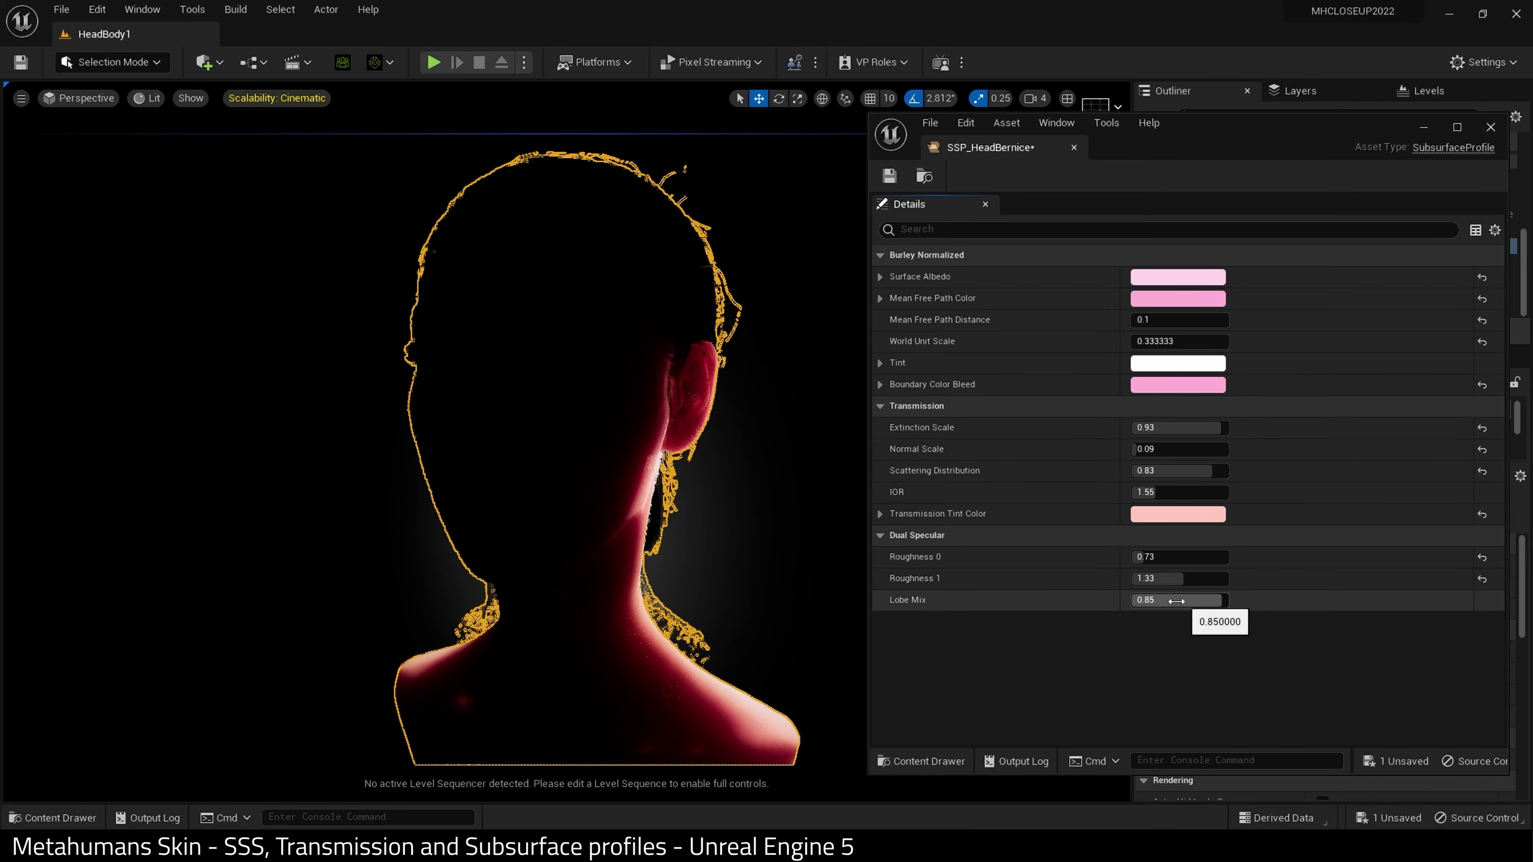
# Unhide the LightParent lights in the Outliner and set Dual Specular Lobe Mix to 0.708
pyautogui.moveTo(1224, 126); pyautogui.dragTo(1251, 409)
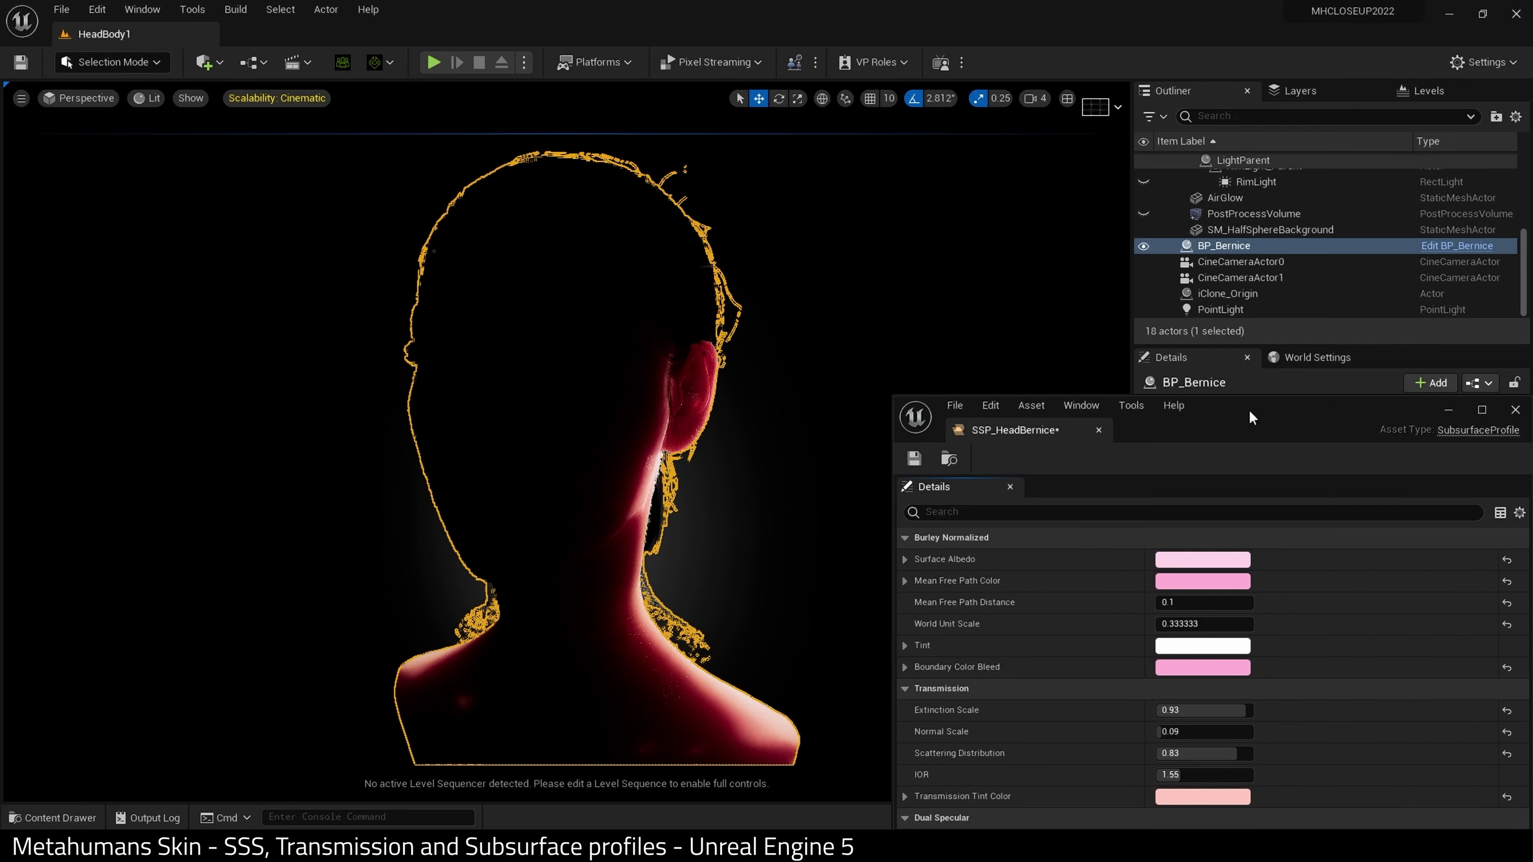
pyautogui.scroll(4, 1257, 212)
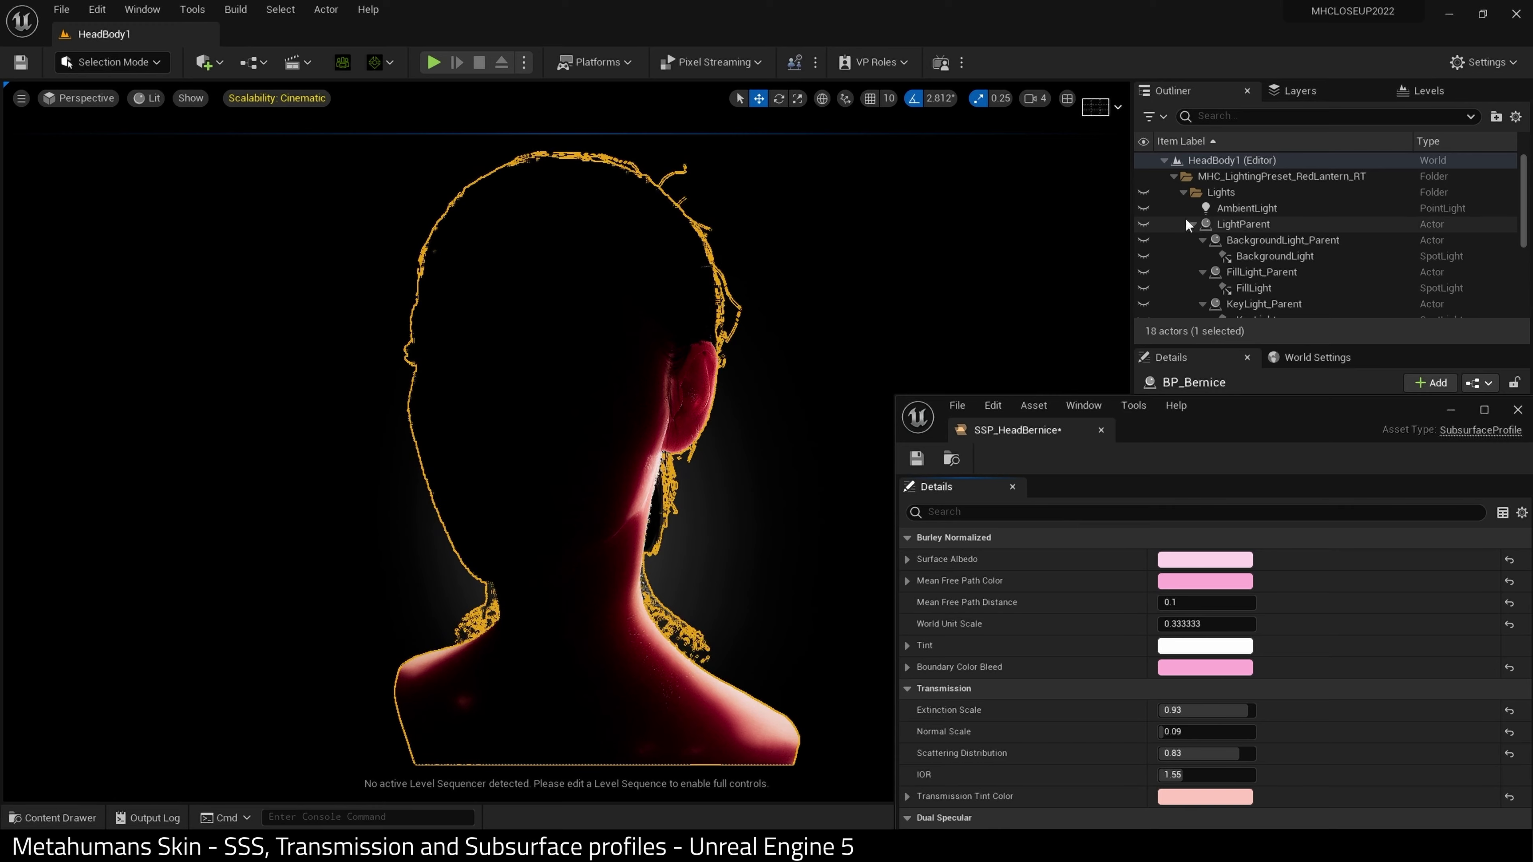
pyautogui.click(1140, 226)
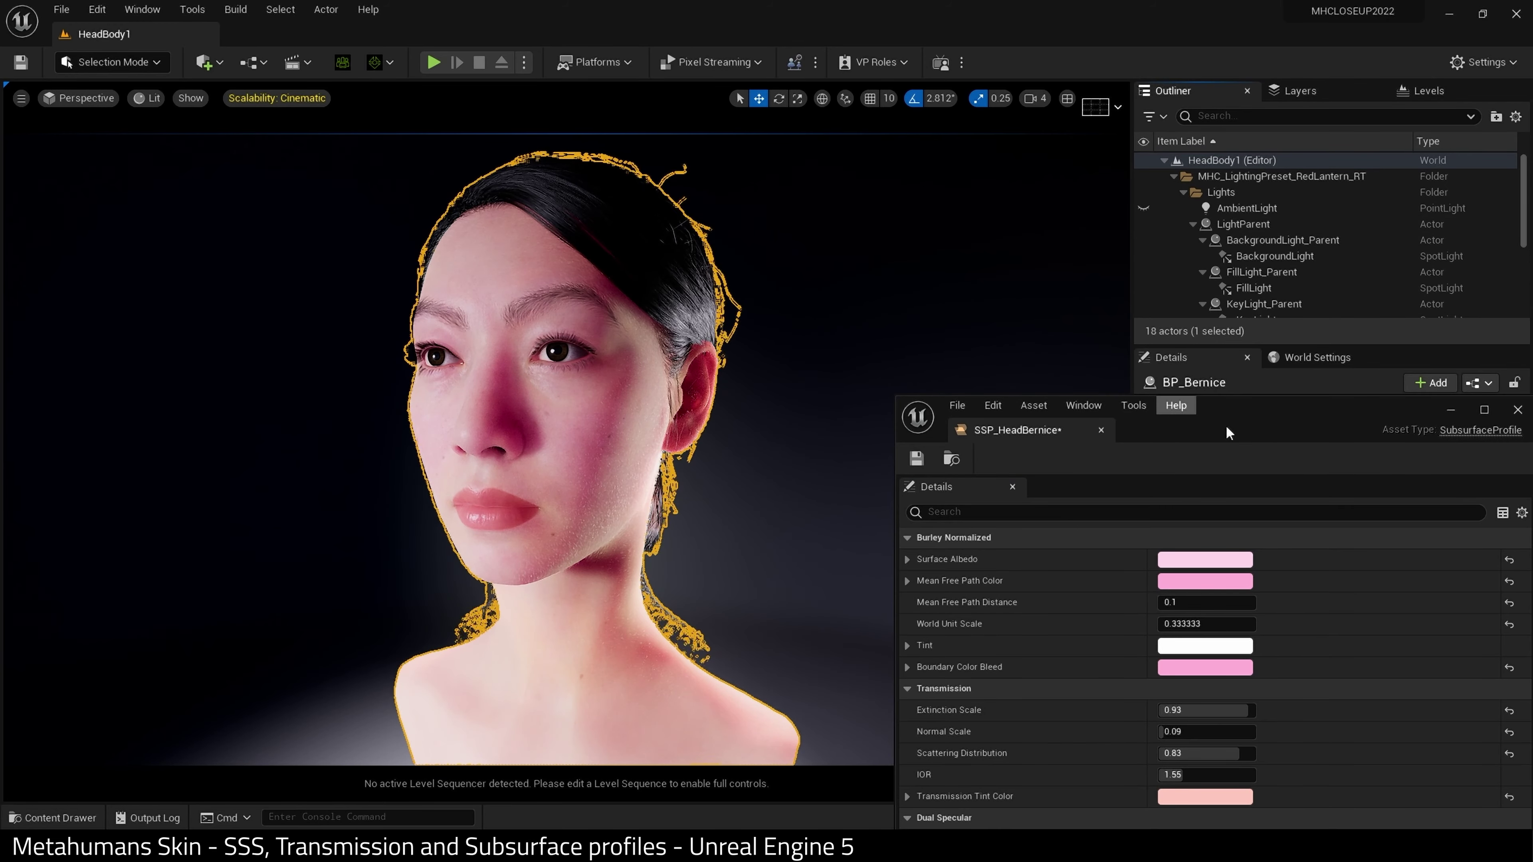
pyautogui.moveTo(1225, 425); pyautogui.dragTo(1201, 114)
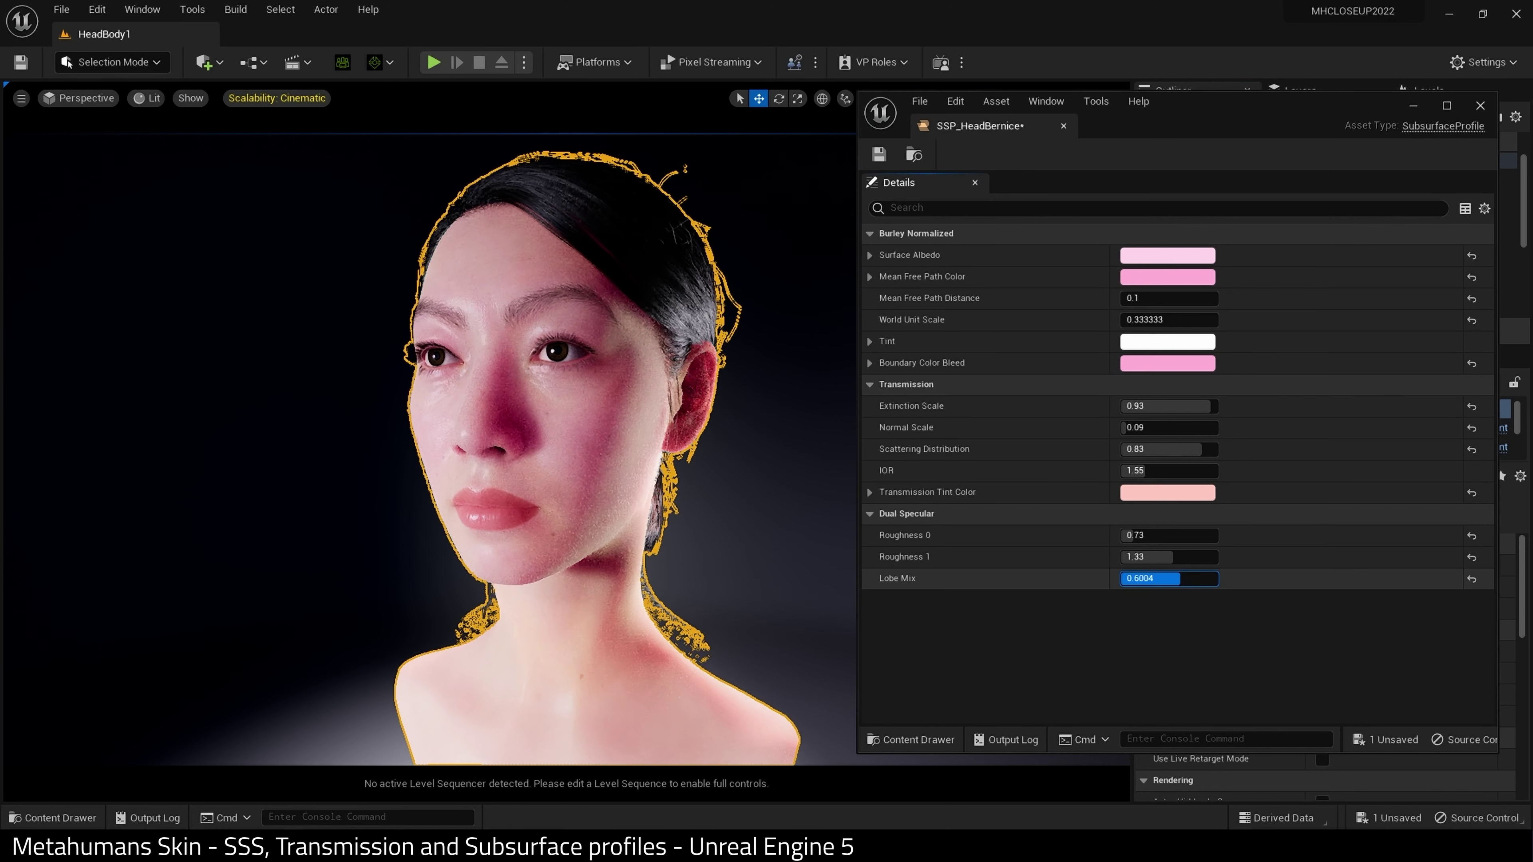
pyautogui.moveTo(1147, 578); pyautogui.dragTo(1140, 578)
pyautogui.moveTo(1168, 578); pyautogui.dragTo(1167, 578)
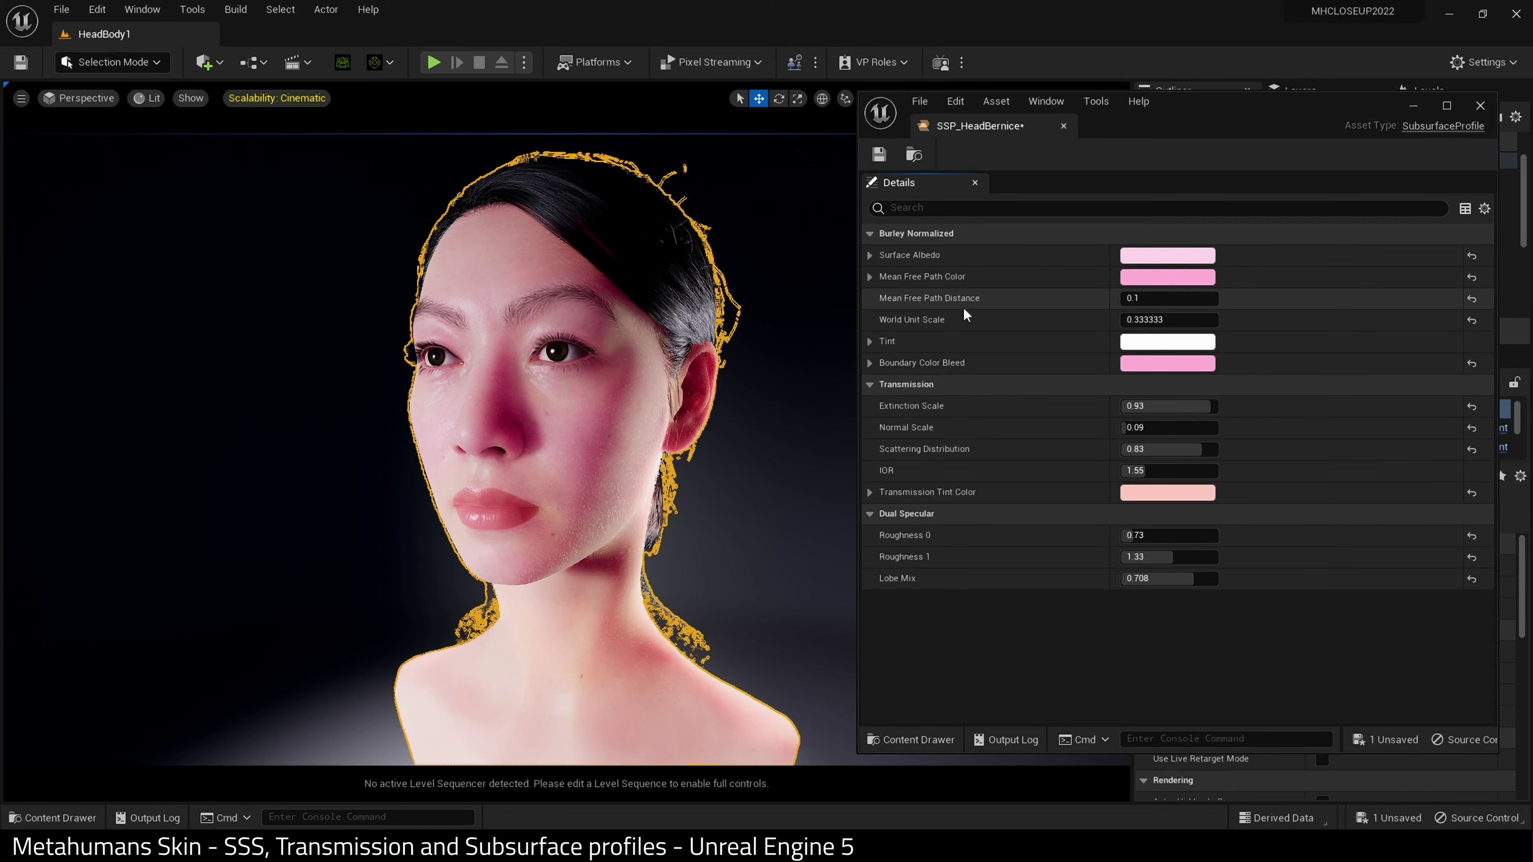
# Test larger Mean Free Path Distance values, keep 0.1, and move the editor off the Outliner
pyautogui.moveTo(1136, 298)
pyautogui.mouseDown()
pyautogui.moveTo(1198, 298)
pyautogui.moveTo(1132, 298)
pyautogui.mouseUp()
pyautogui.click(1146, 298)
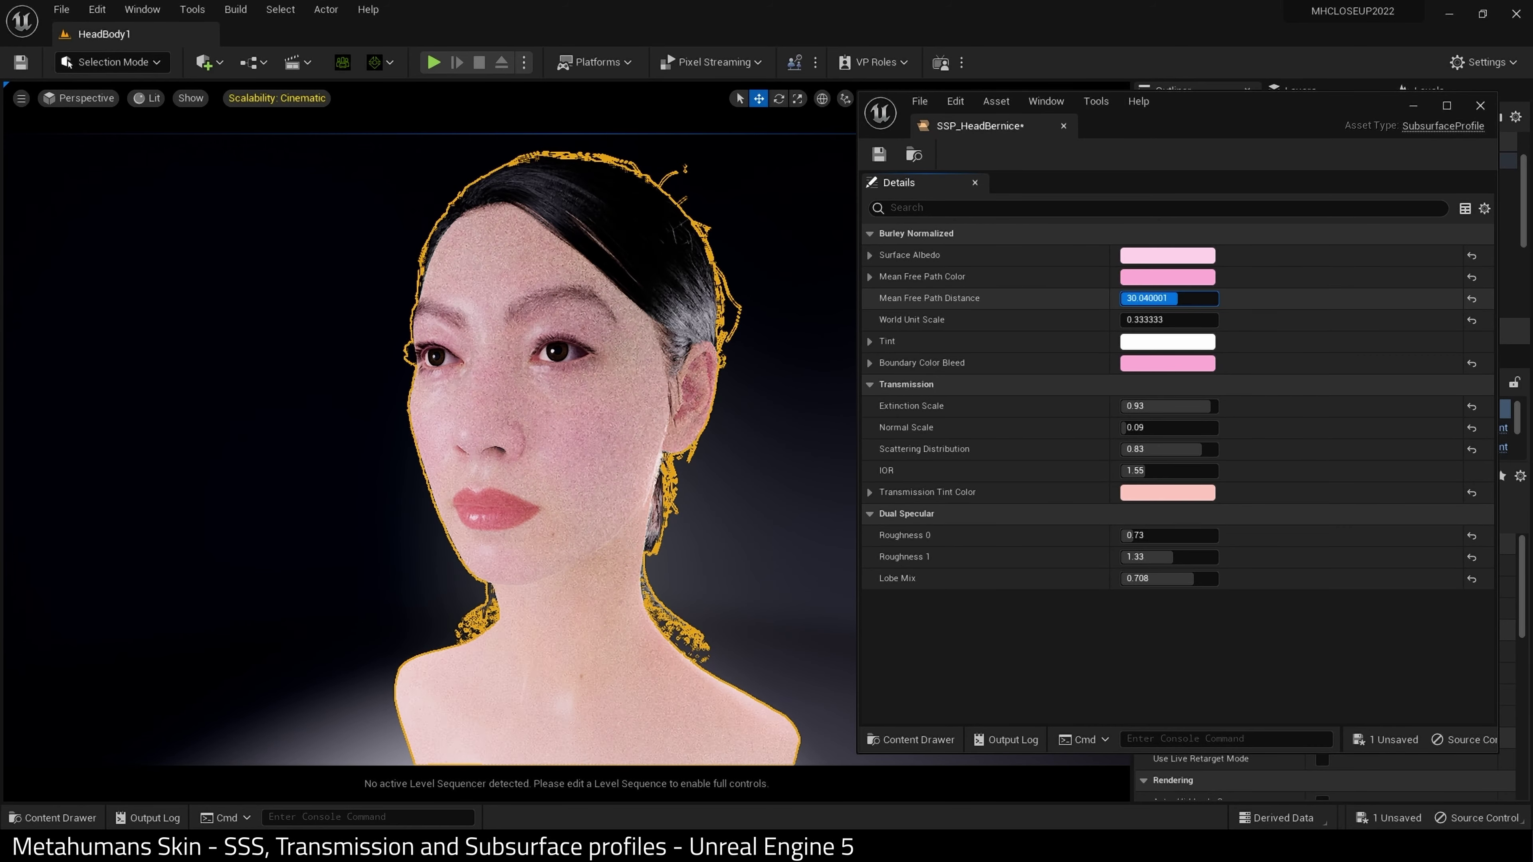
pyautogui.write('0.1')
pyautogui.press('Return')
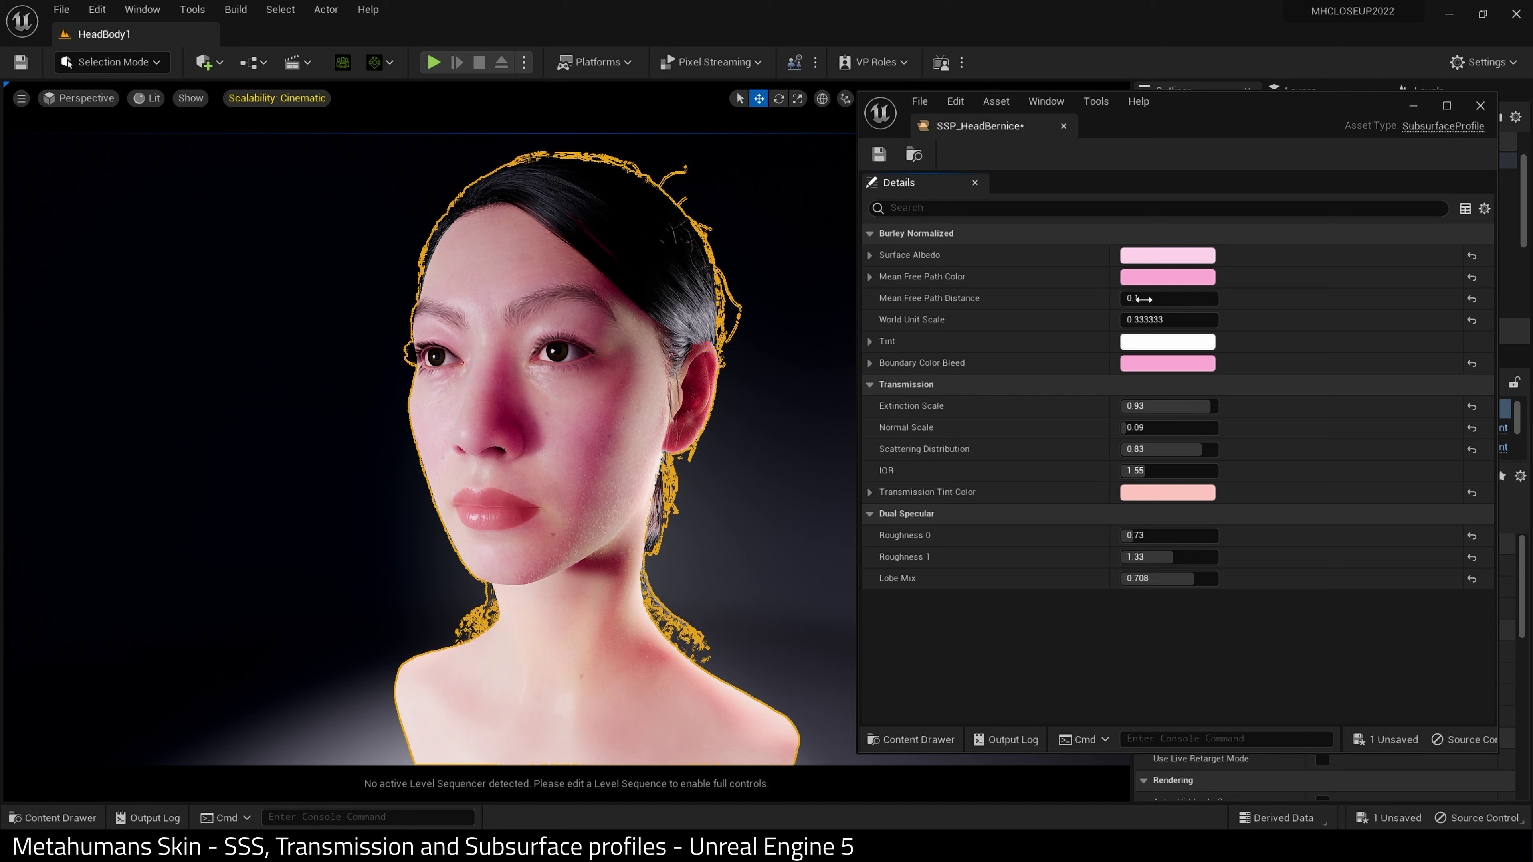
pyautogui.click(1139, 298)
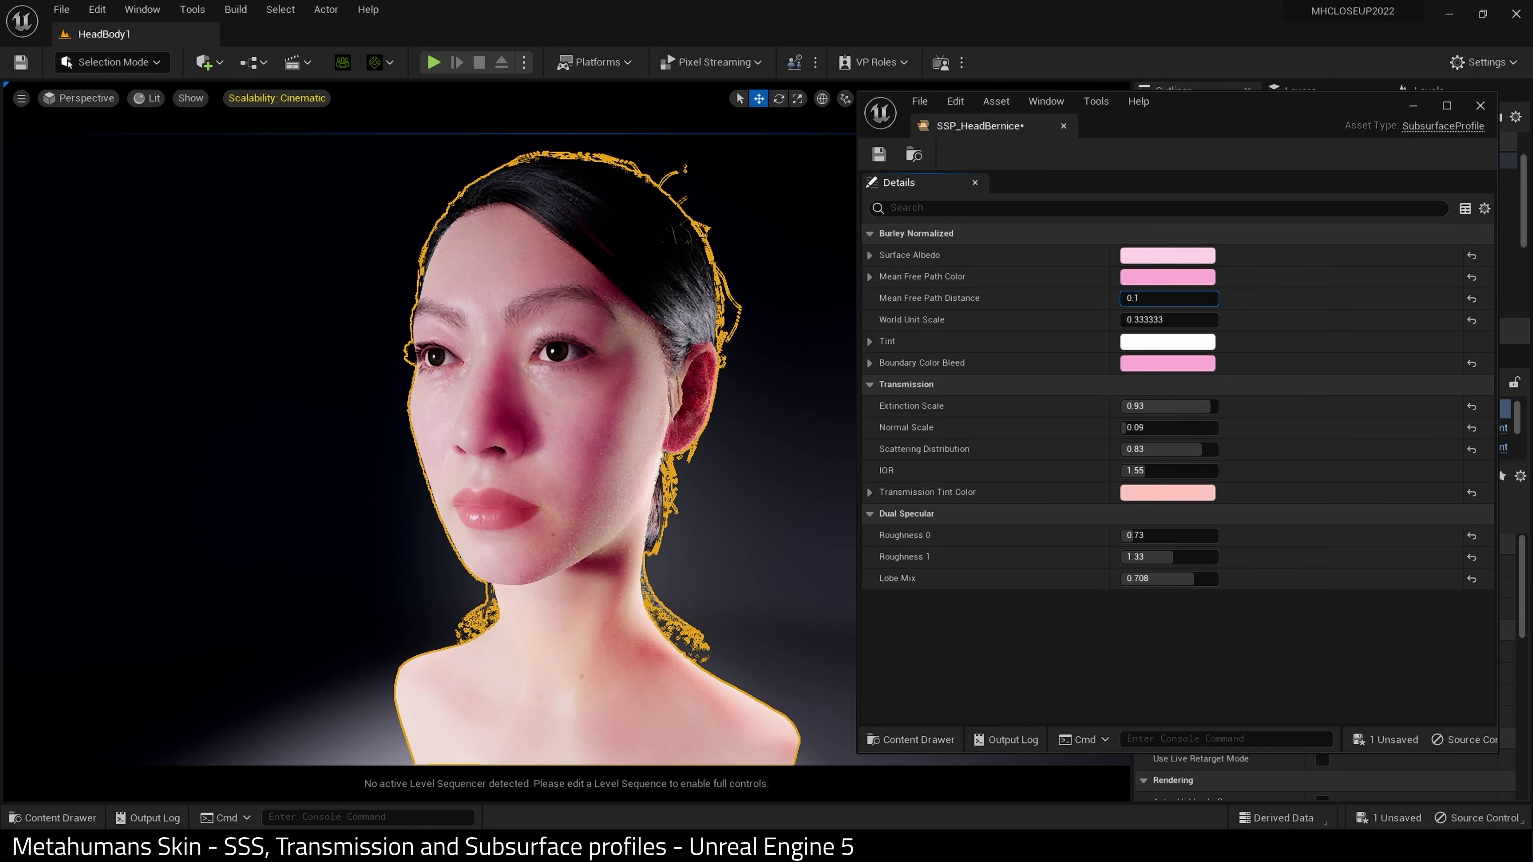
pyautogui.moveTo(1139, 298); pyautogui.dragTo(1154, 298)
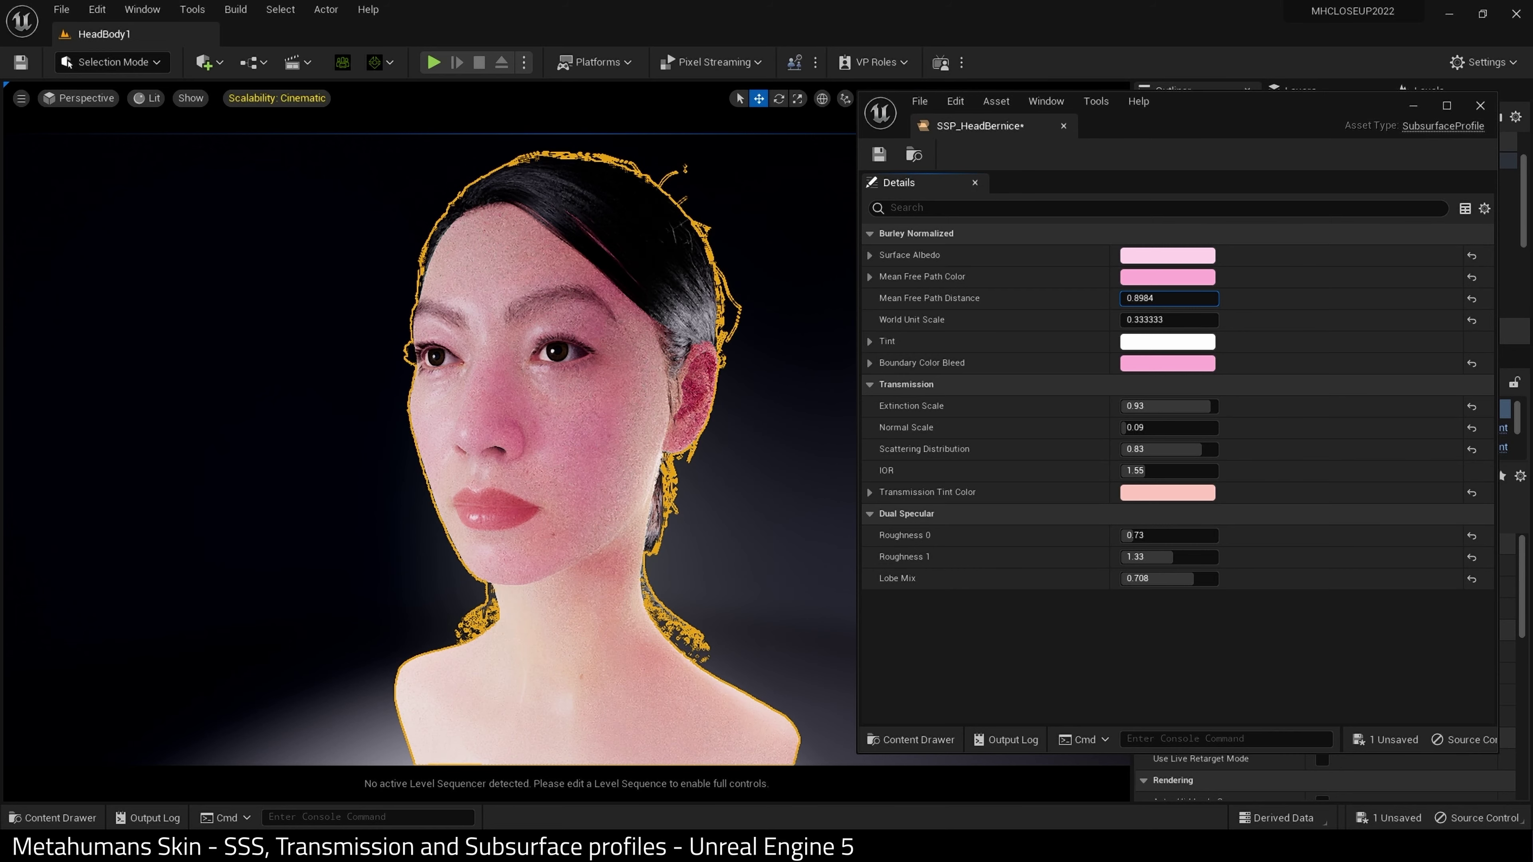
pyautogui.hotkey('ctrl', 'a')
pyautogui.write('0.1')
pyautogui.press('Return')
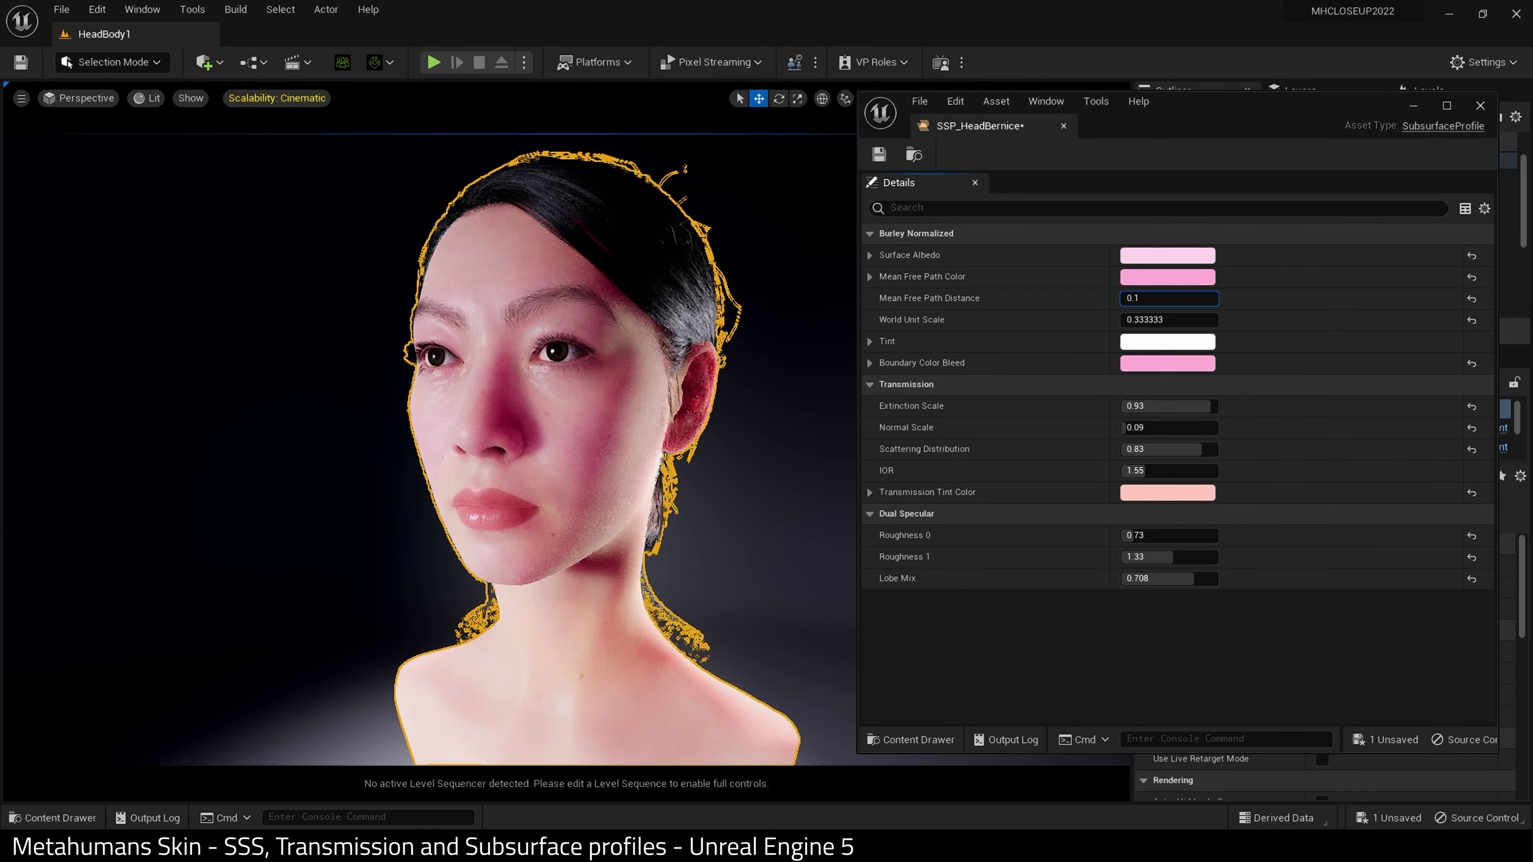
pyautogui.moveTo(1267, 101); pyautogui.dragTo(1220, 431)
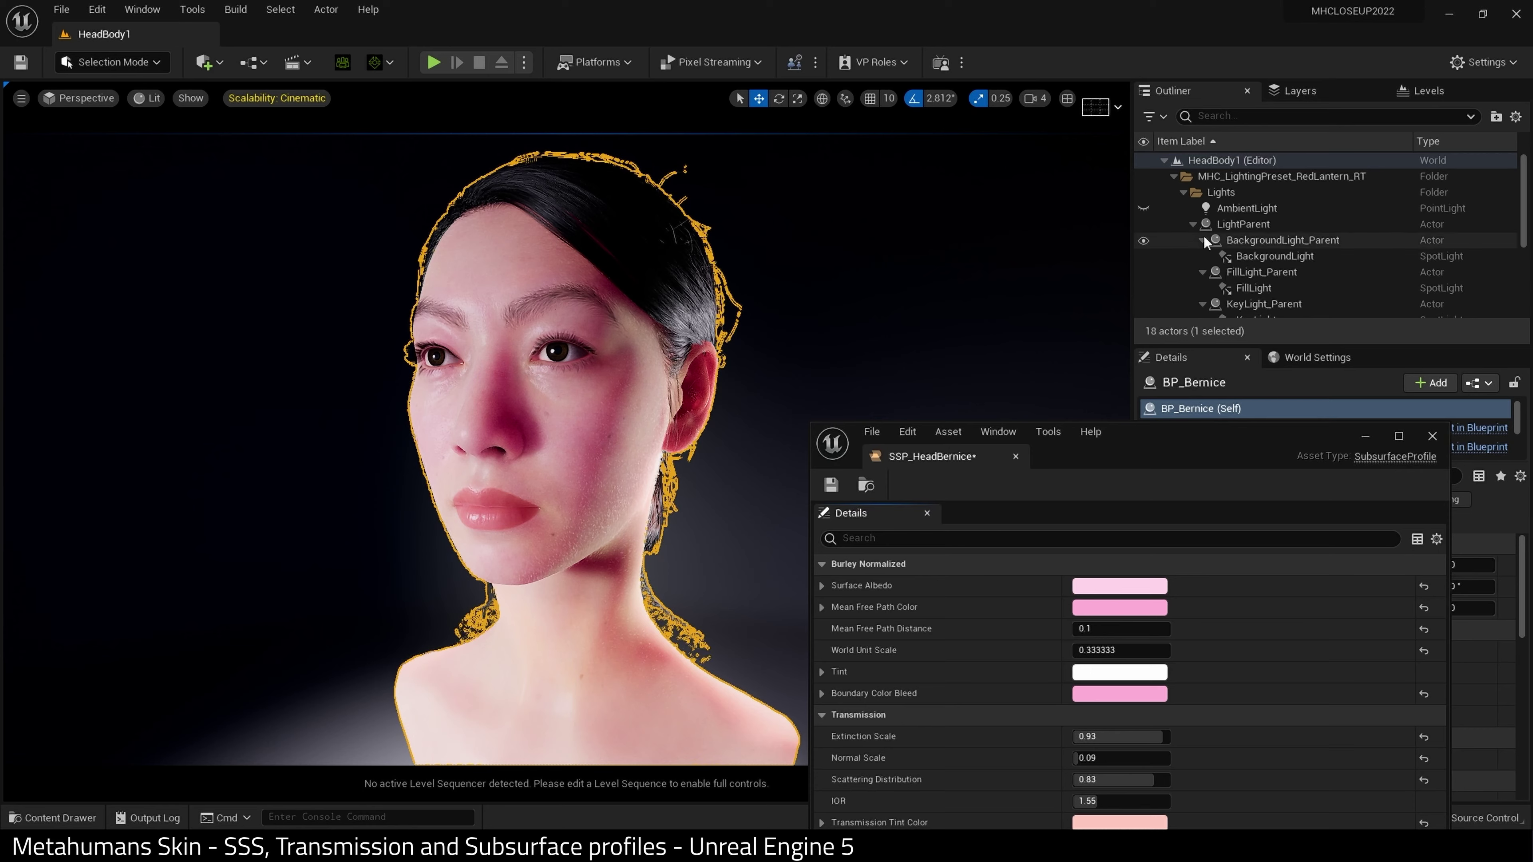
# Hide the LightParent lights so the head shows as a backlit silhouette
pyautogui.click(1143, 224)
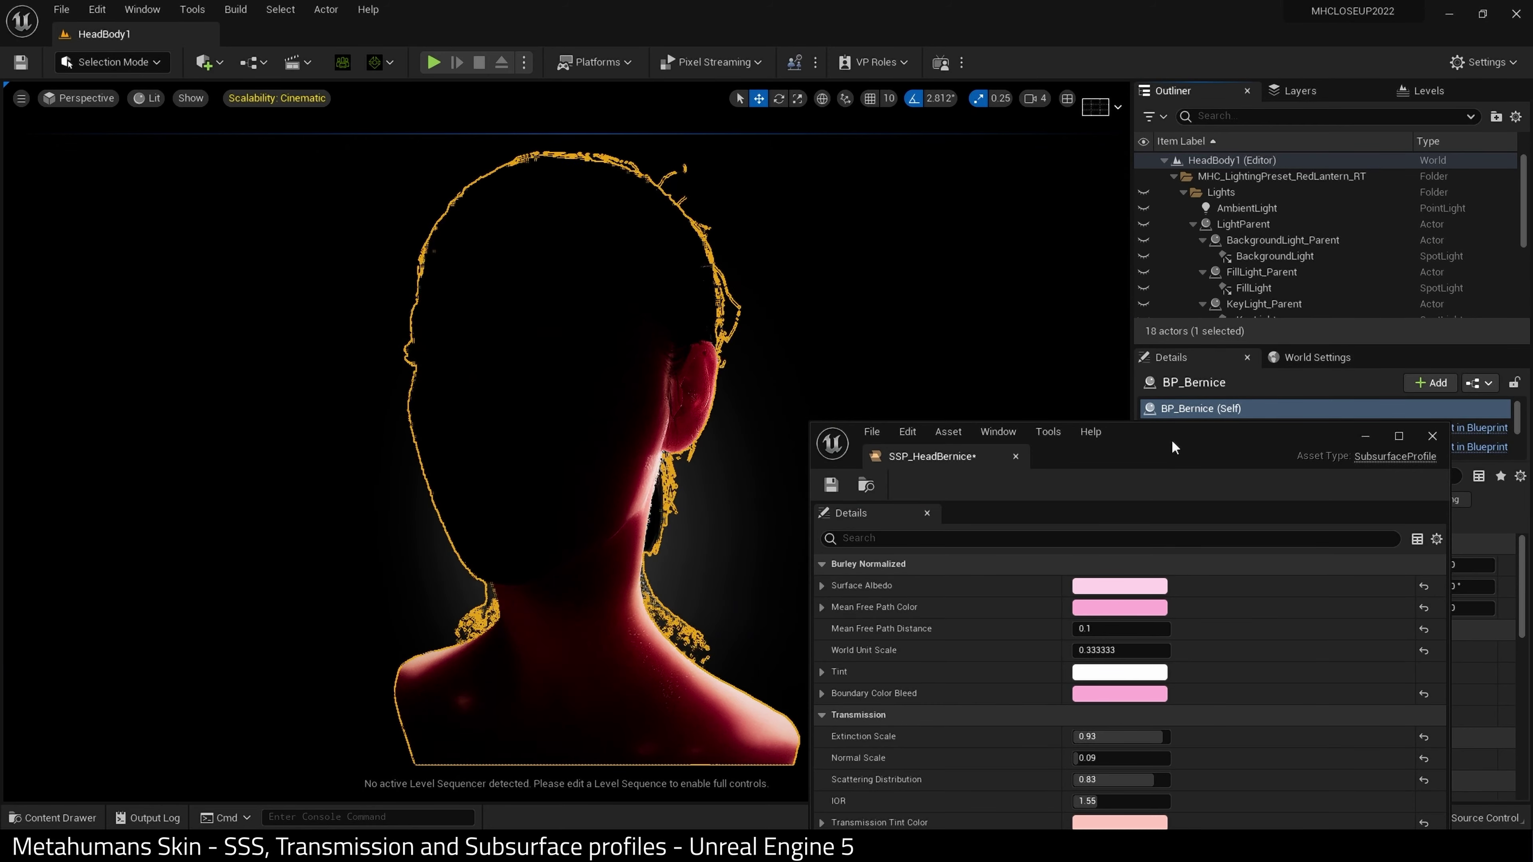
pyautogui.moveTo(1171, 447); pyautogui.dragTo(1224, 145)
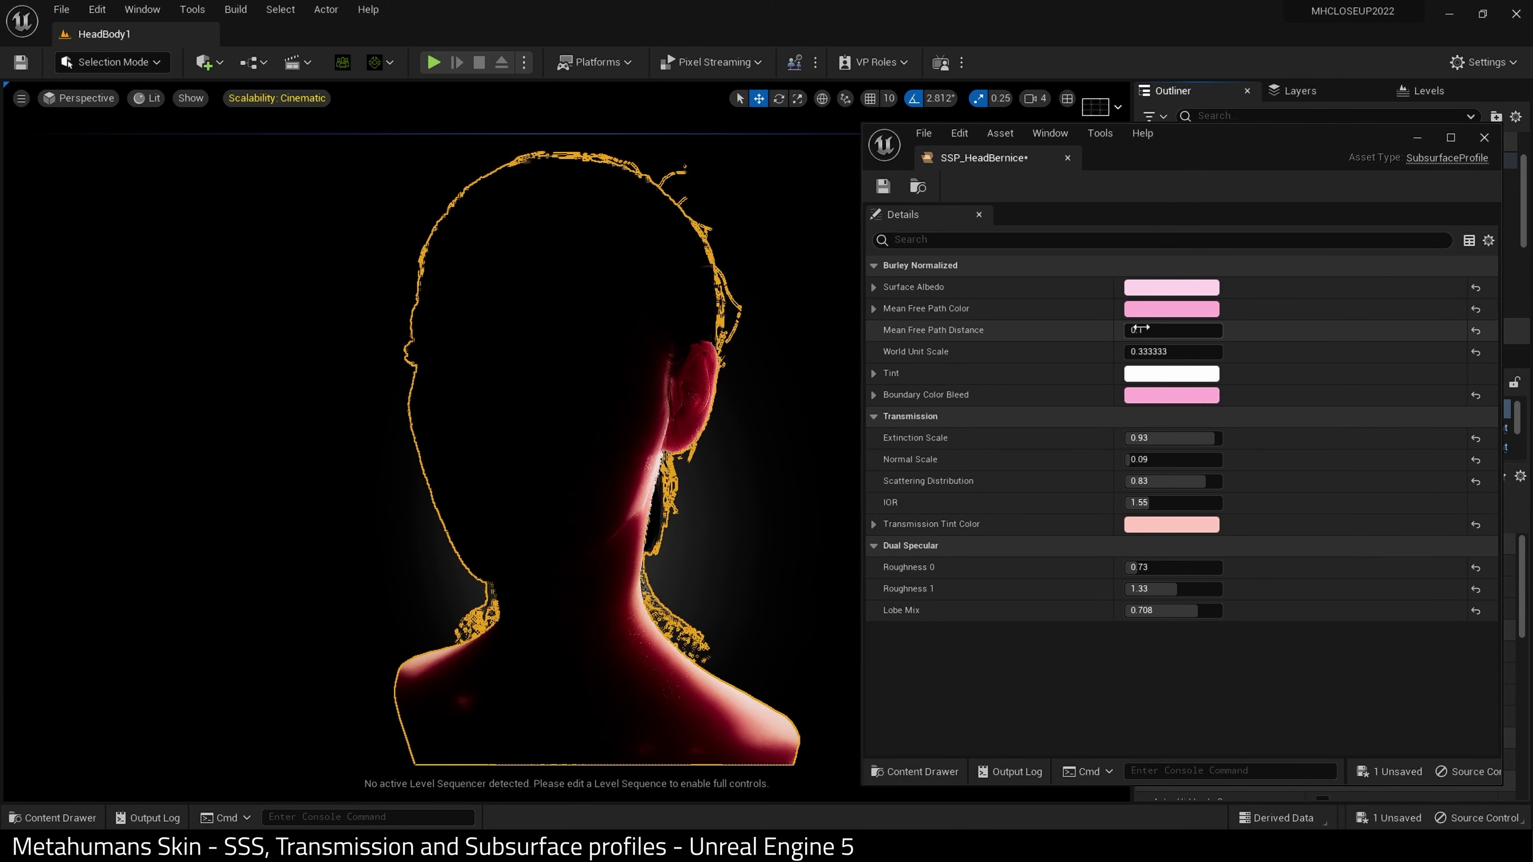
pyautogui.moveTo(1139, 329)
pyautogui.mouseDown()
pyautogui.moveTo(1213, 330)
pyautogui.moveTo(1111, 330)
pyautogui.mouseUp()
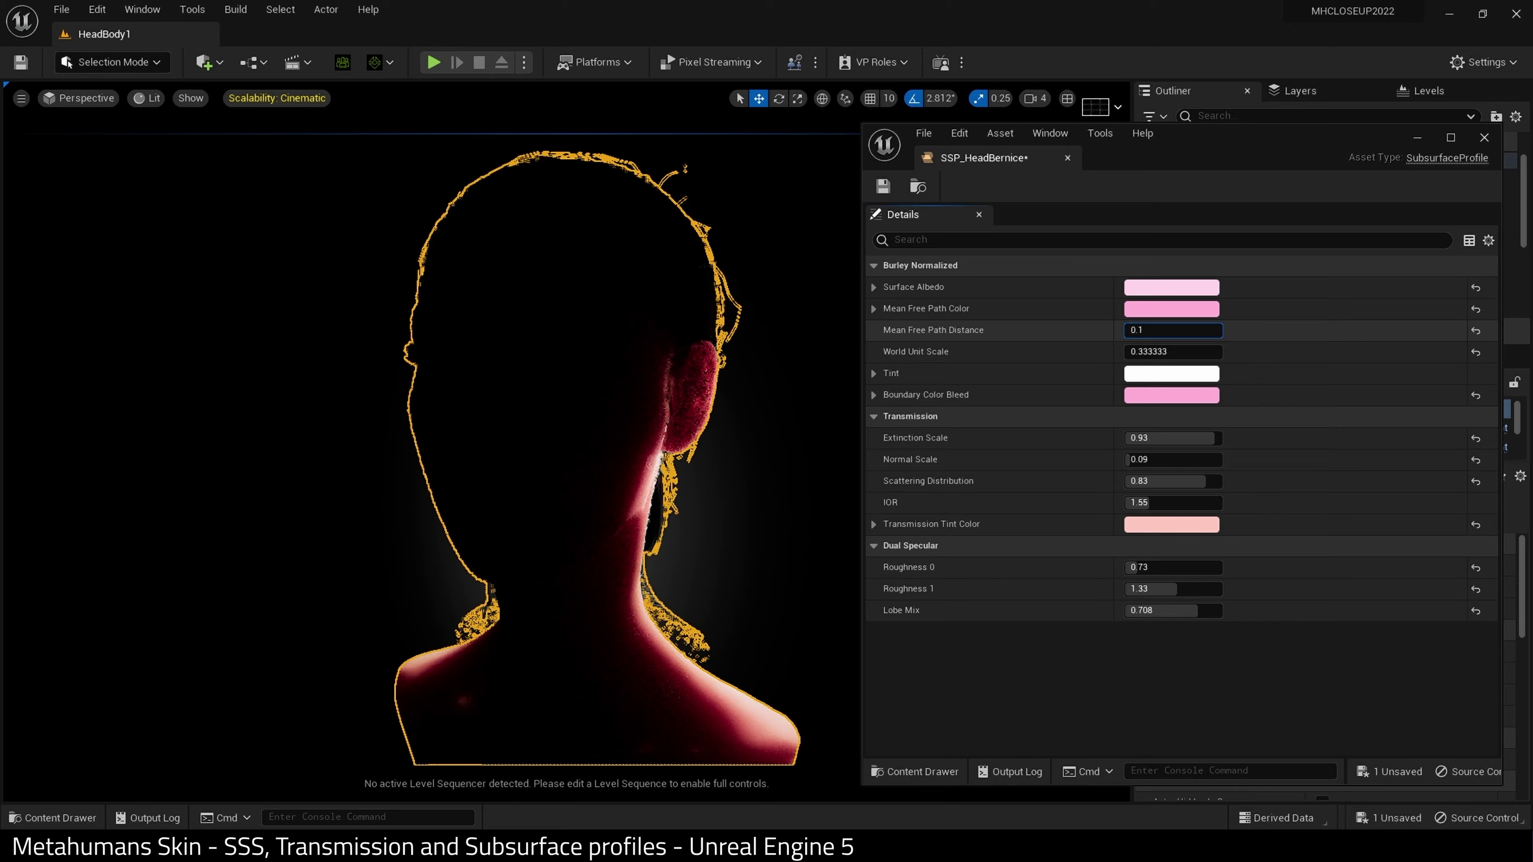
# Try Mean Free Path Distance at 0.45 and 0.35, then settle on 0.18
pyautogui.click(1149, 334)
pyautogui.press('BackSpace')
pyautogui.write('0.45')
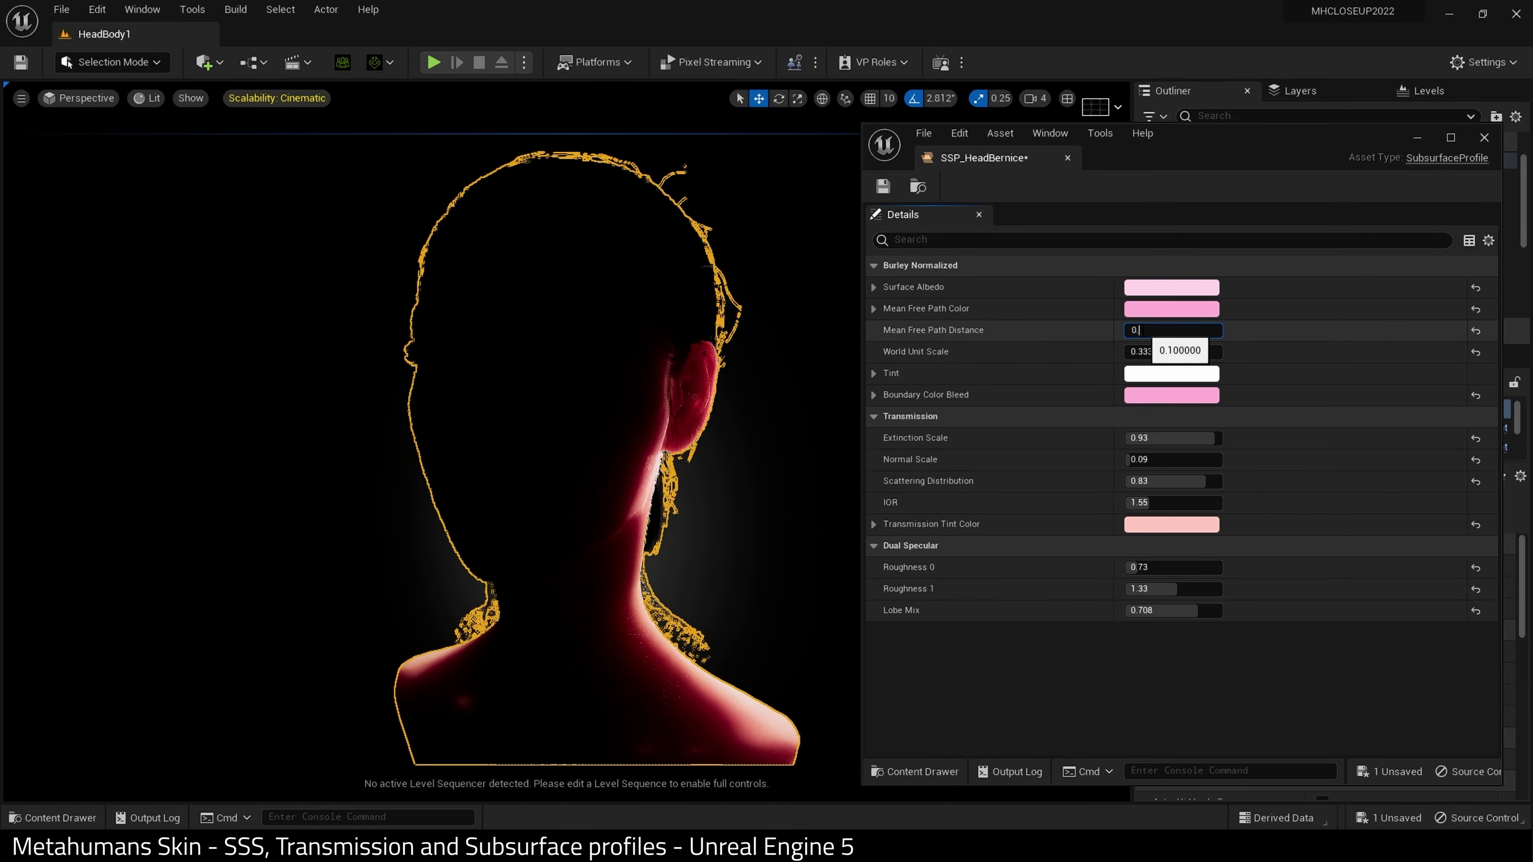
pyautogui.press('Return')
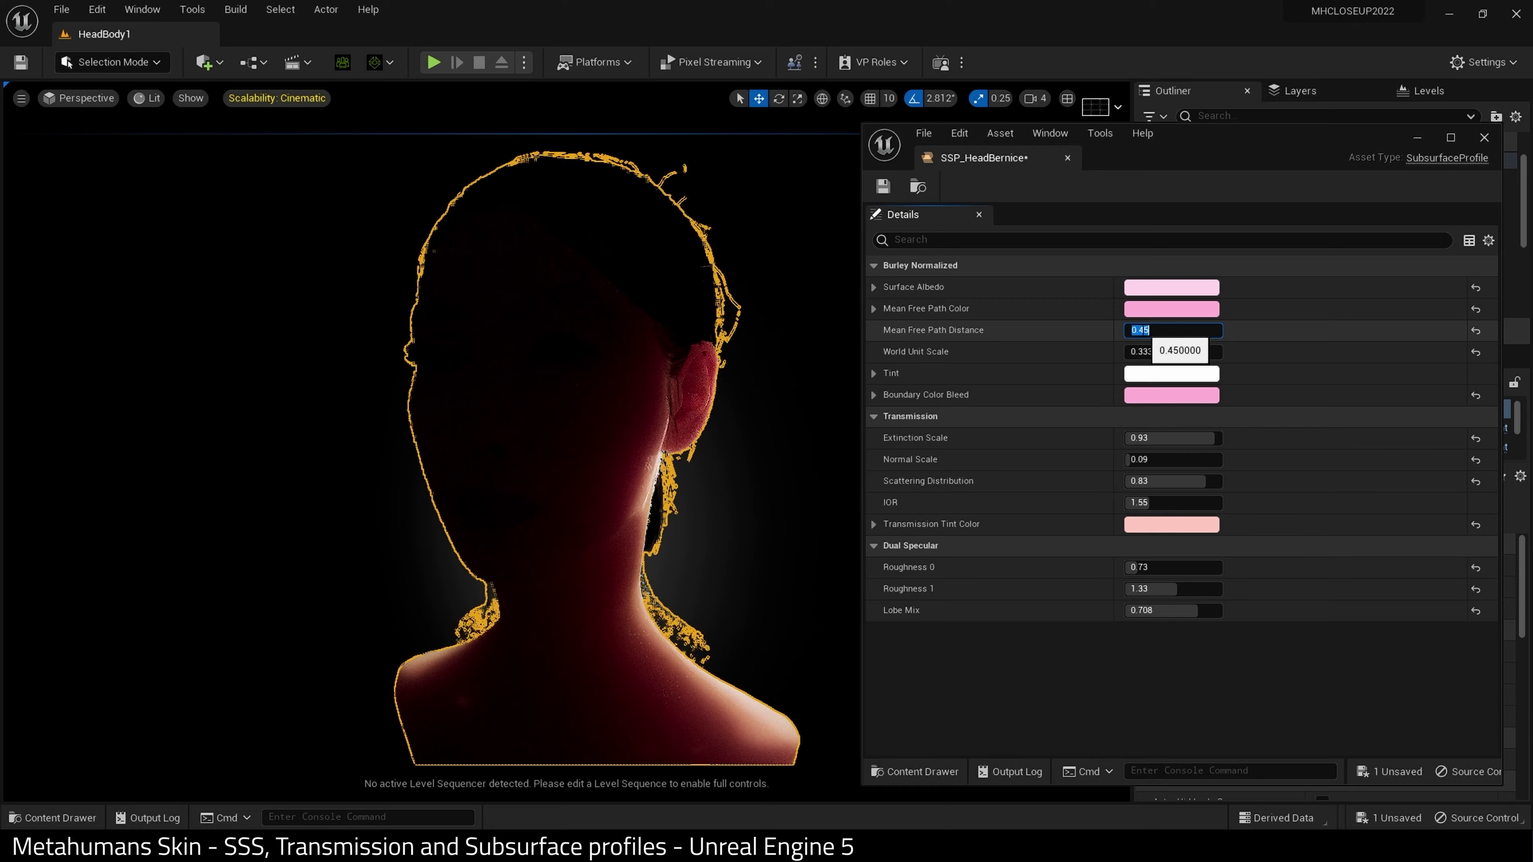
pyautogui.write('0')
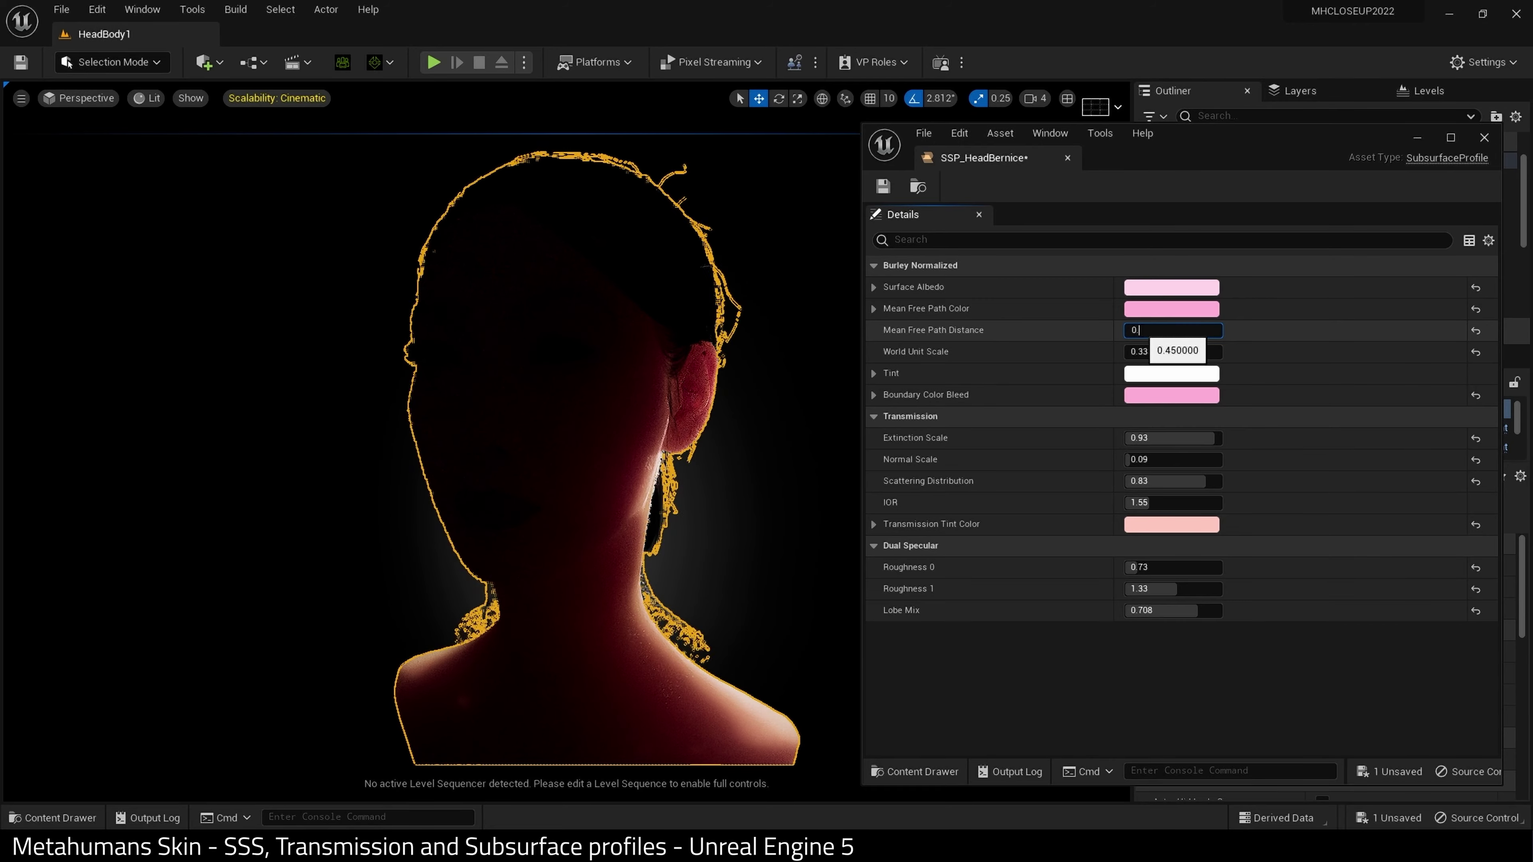
pyautogui.press('Return')
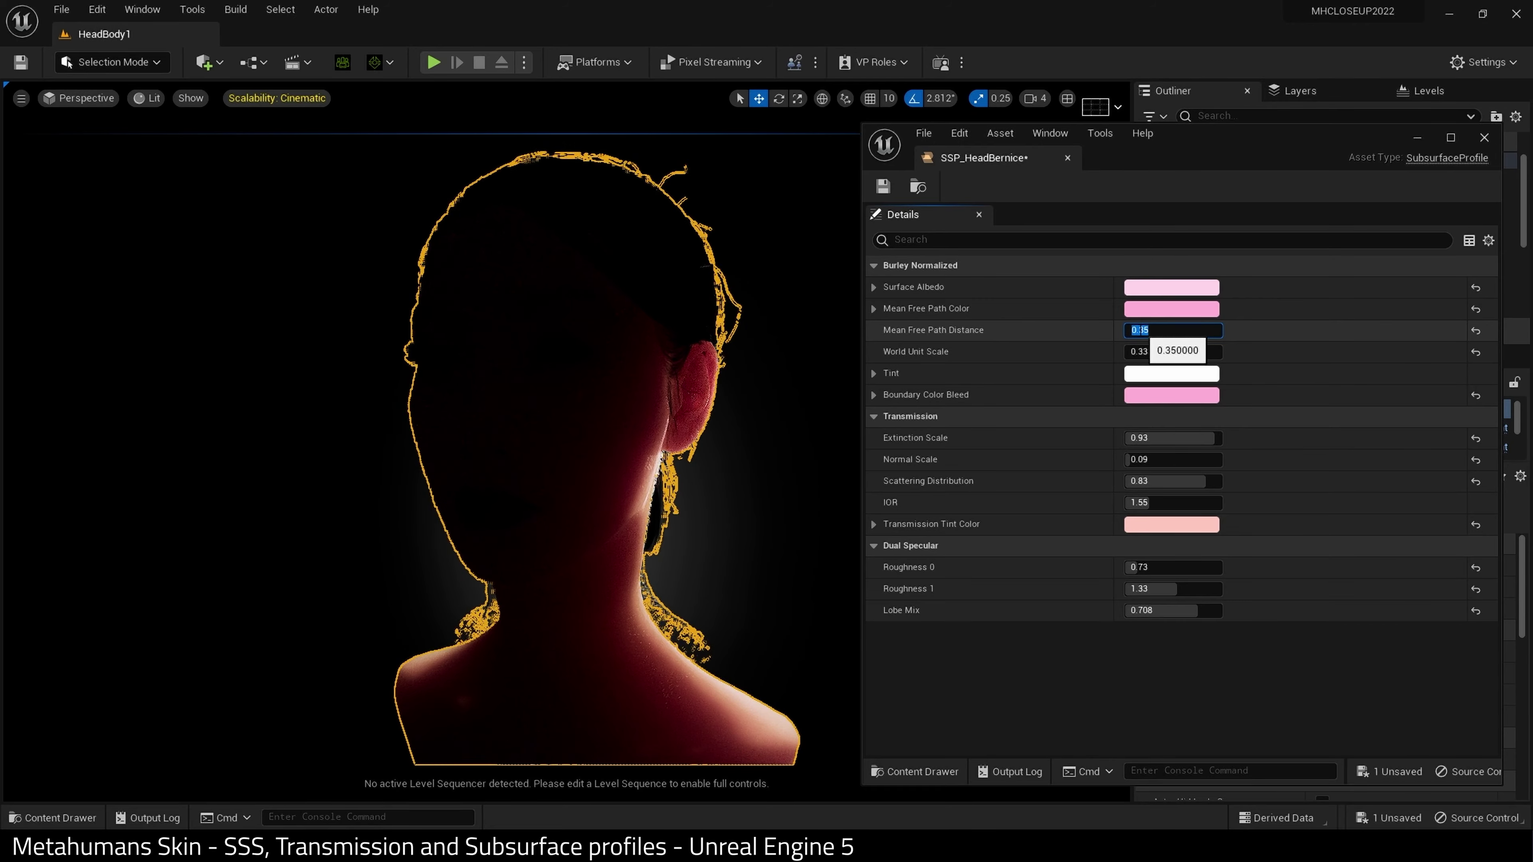
pyautogui.click(1248, 331)
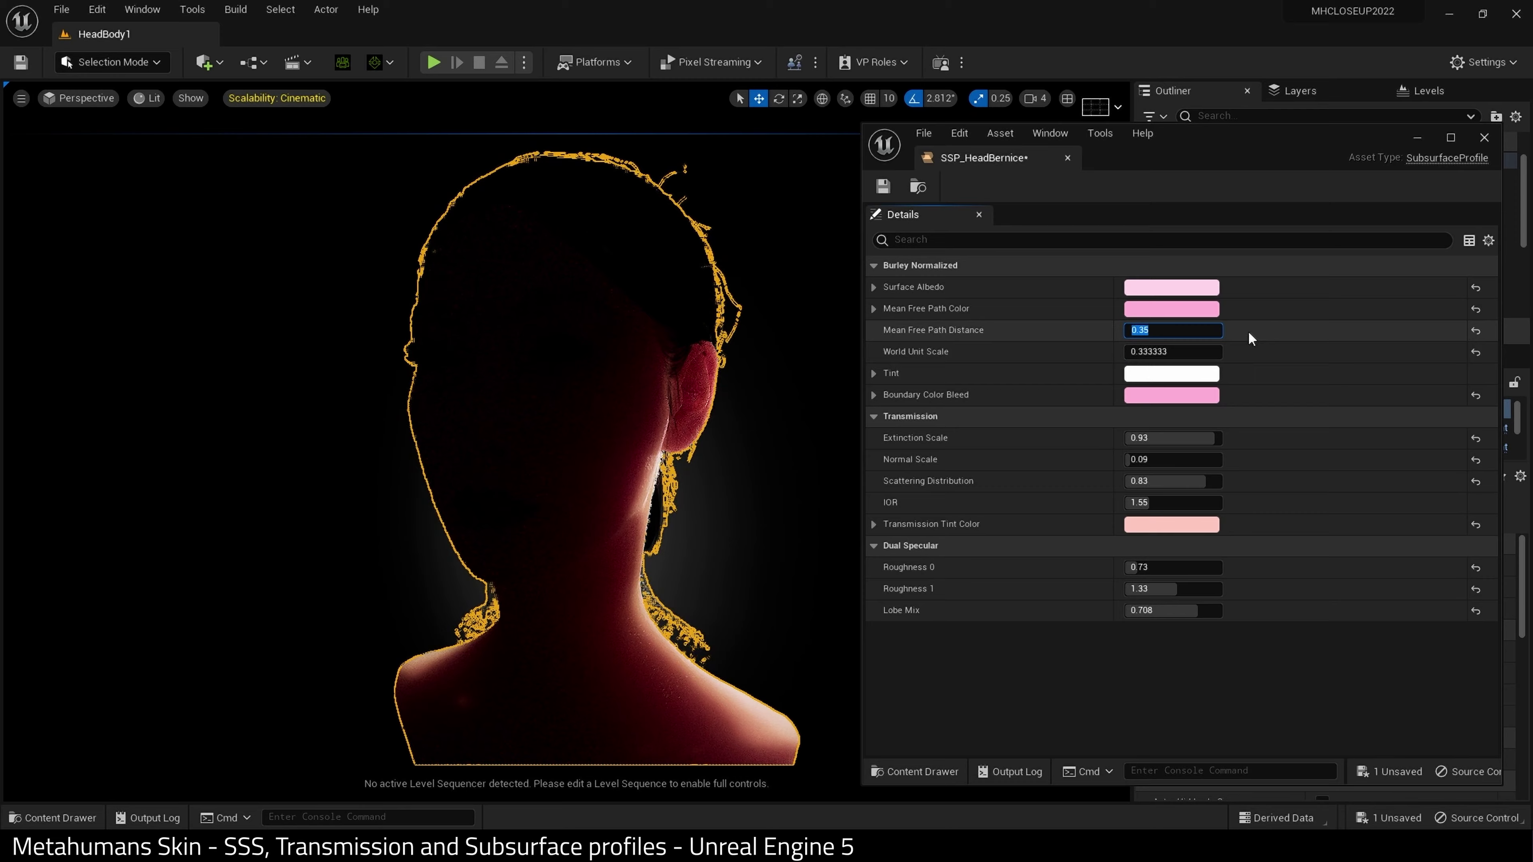
pyautogui.click(1161, 333)
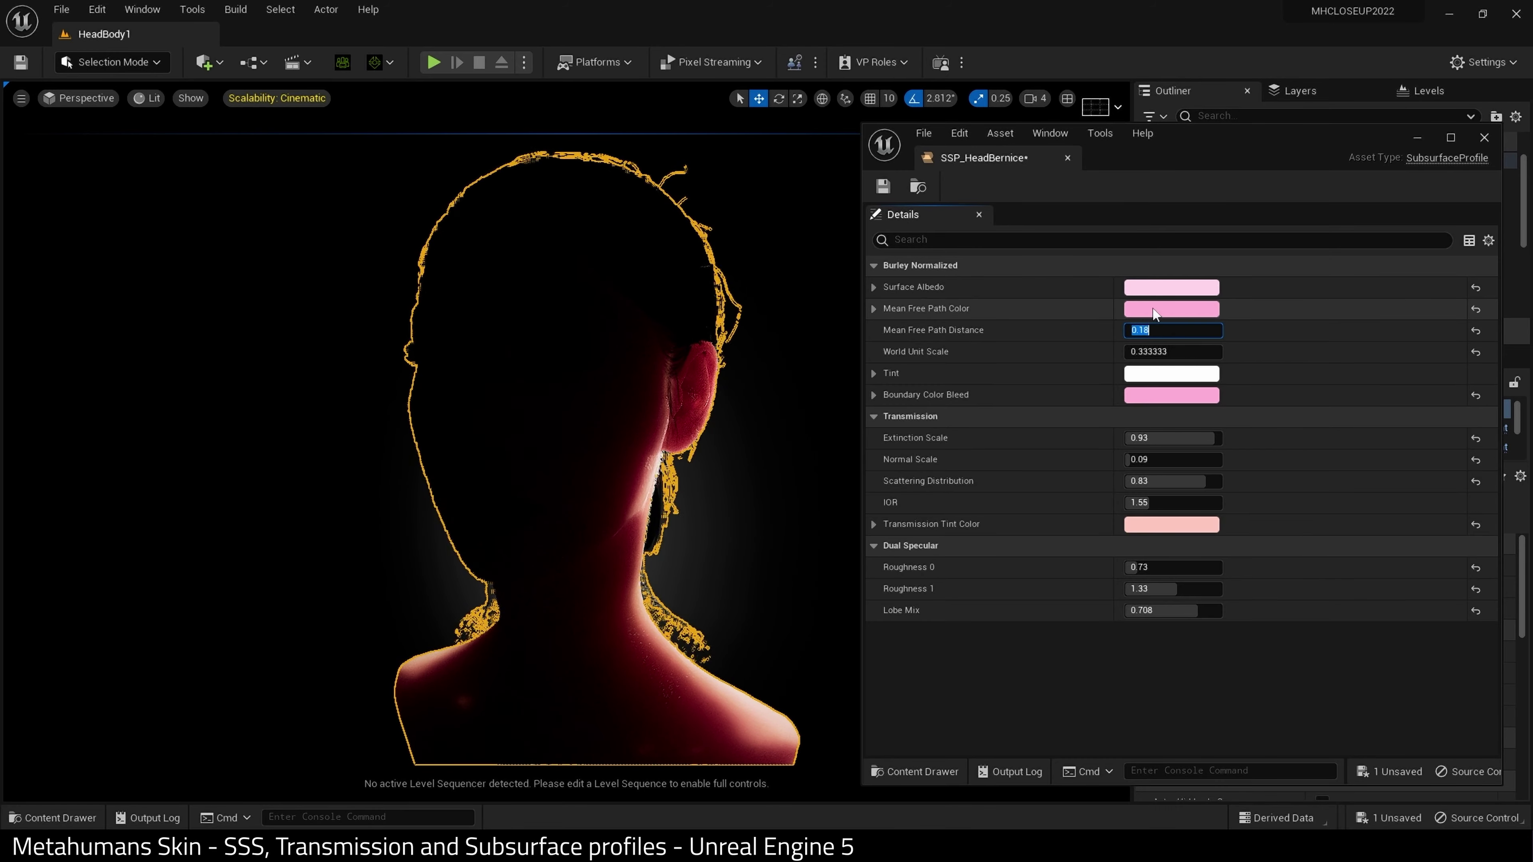
# Shift Mean Free Path Color to a strong red in the Color Picker
pyautogui.click(1167, 308)
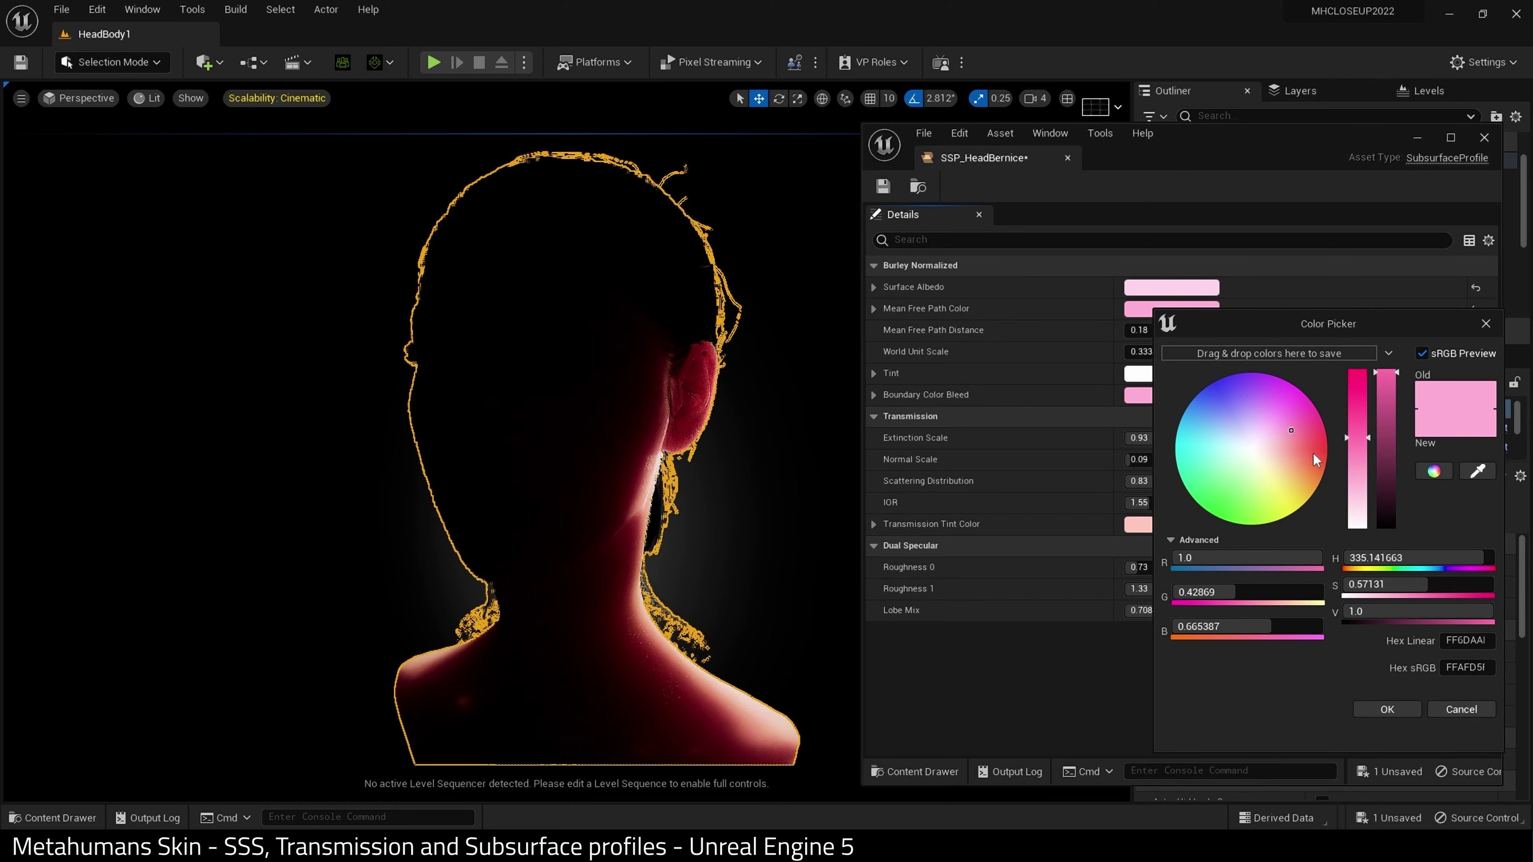
pyautogui.moveTo(1302, 446)
pyautogui.mouseDown()
pyautogui.moveTo(1322, 460)
pyautogui.moveTo(1322, 443)
pyautogui.mouseUp()
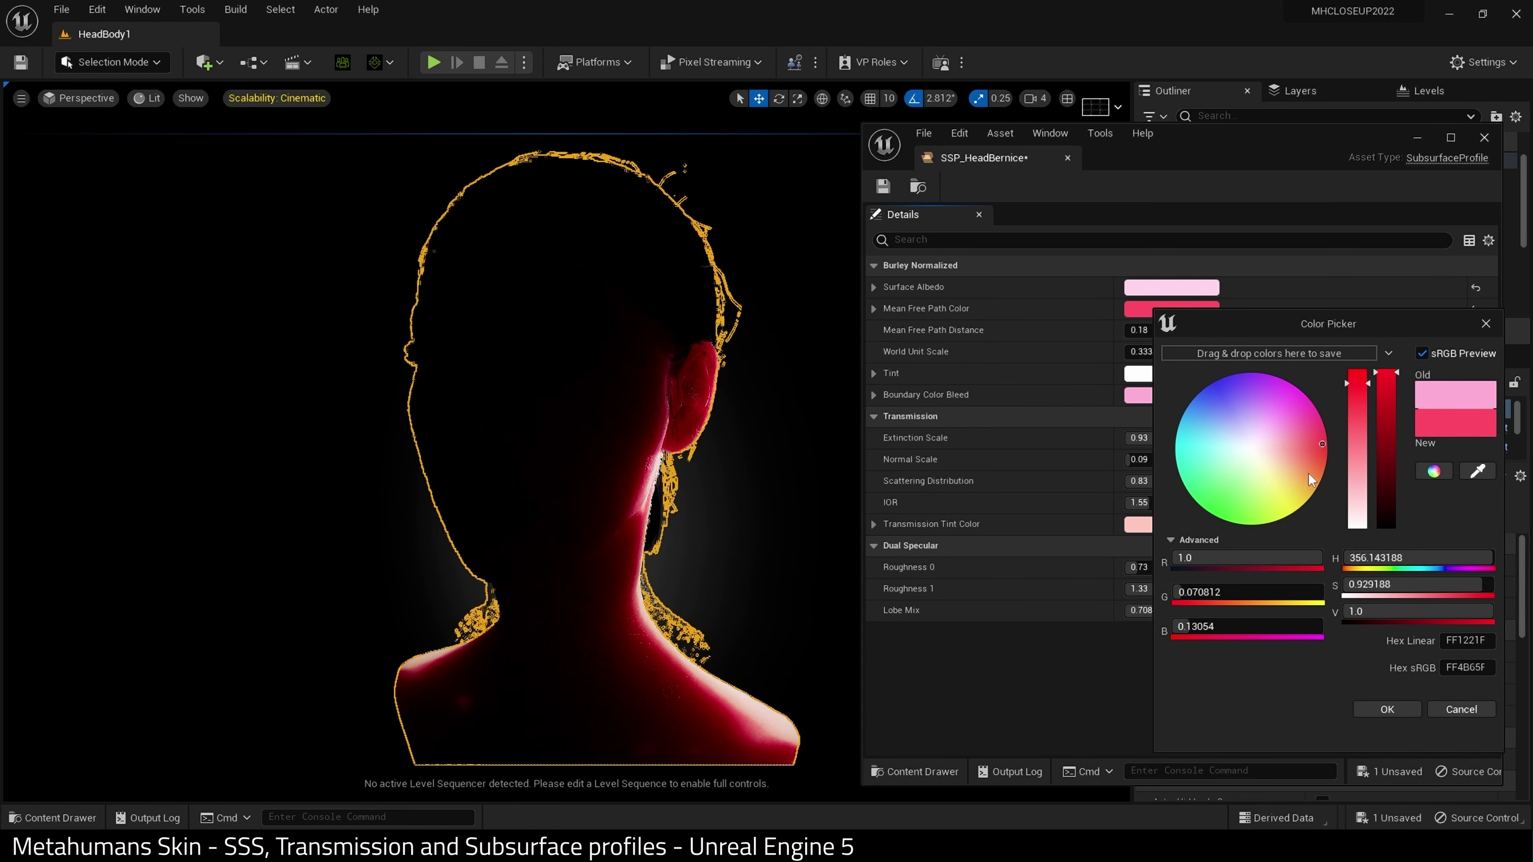
pyautogui.moveTo(1321, 445); pyautogui.dragTo(1322, 450)
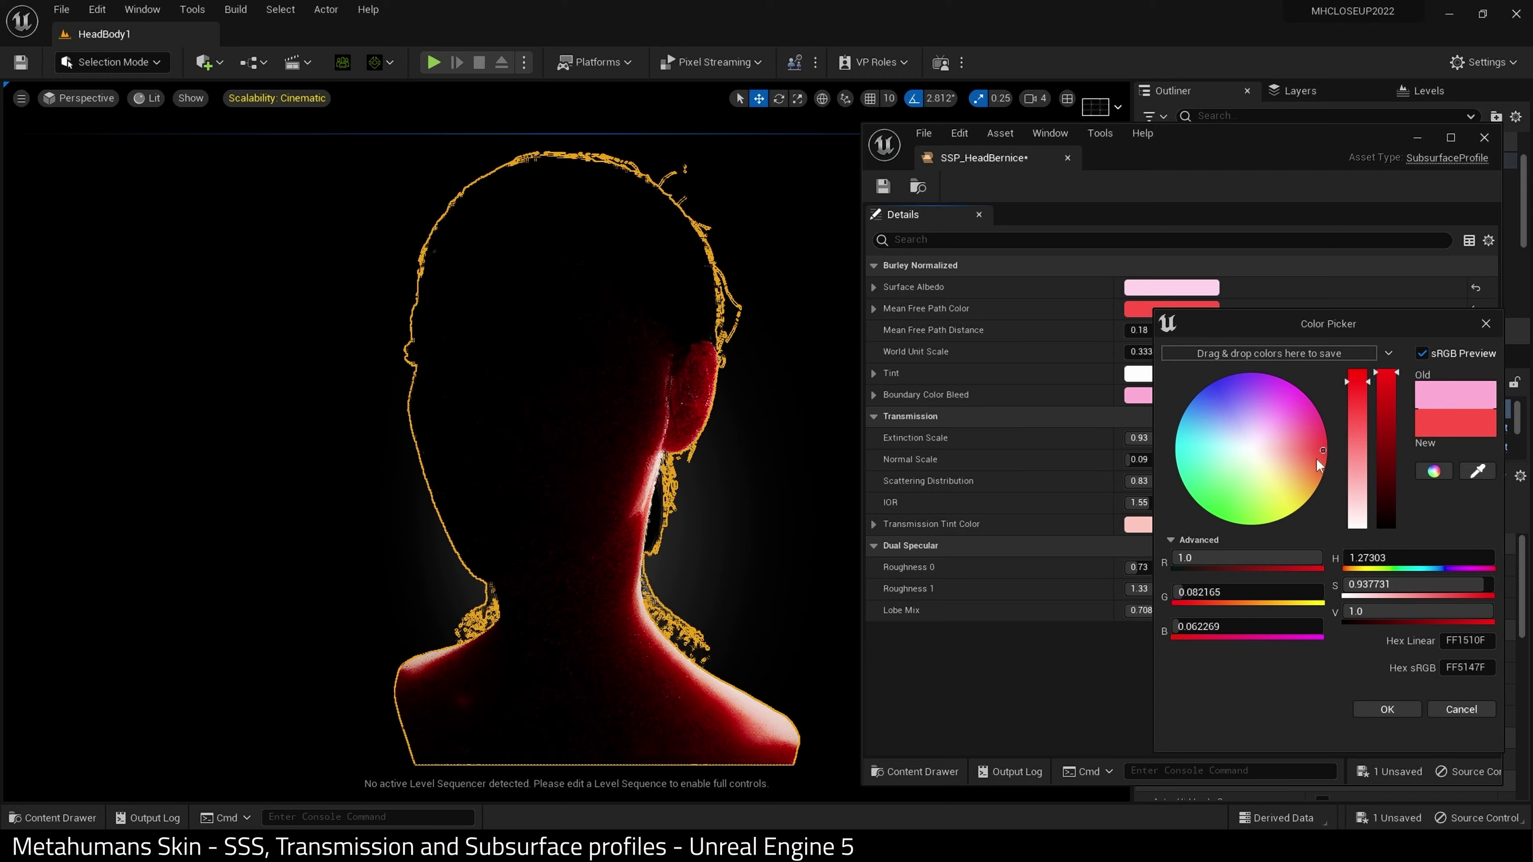
pyautogui.click(1386, 709)
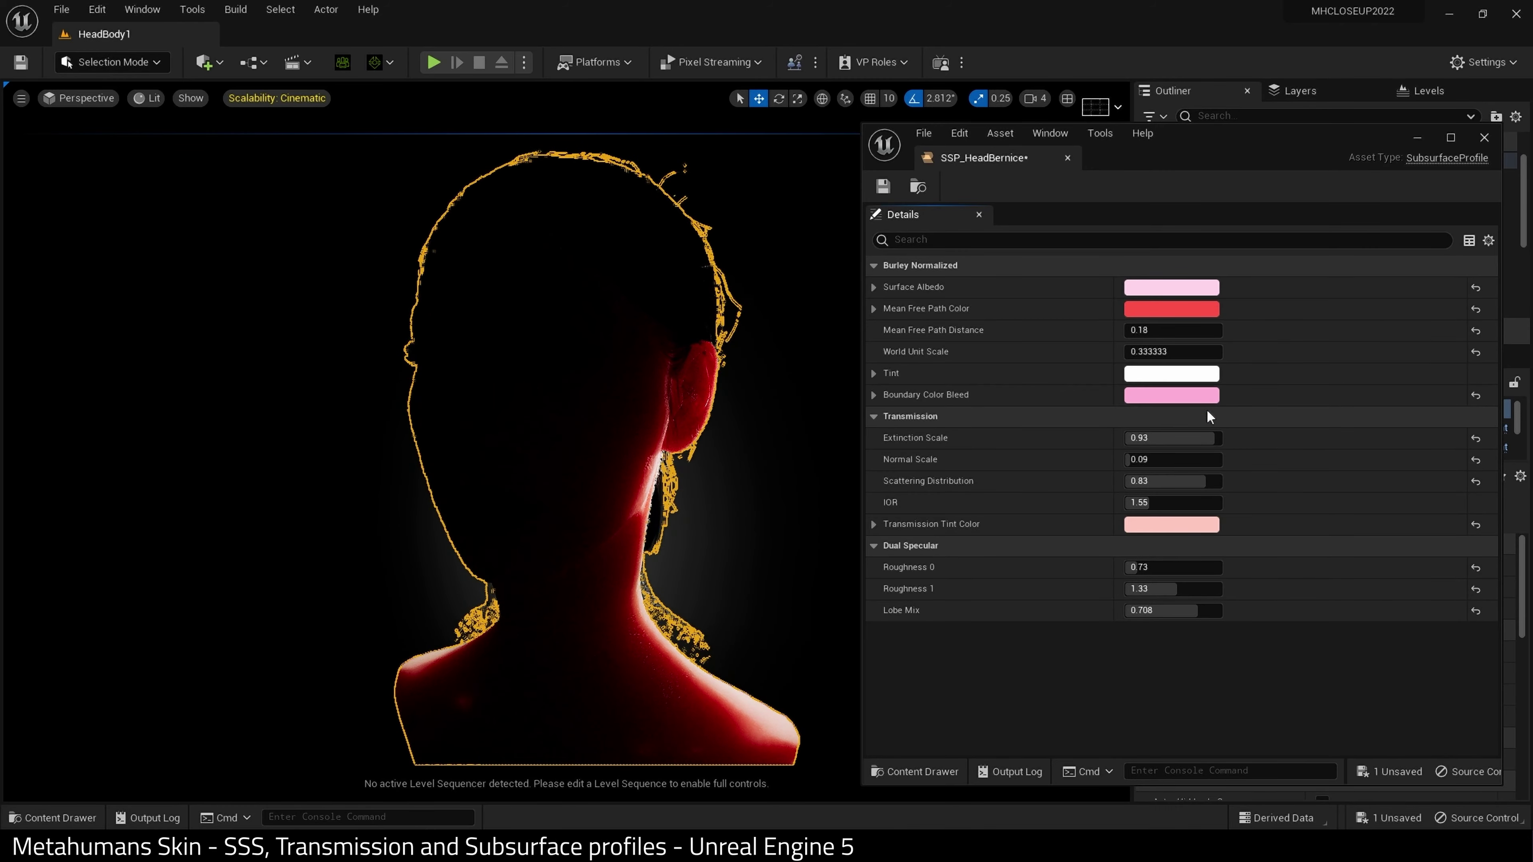
# Eyedropper the red Mean Free Path Color into Boundary Color Bleed
pyautogui.click(1205, 400)
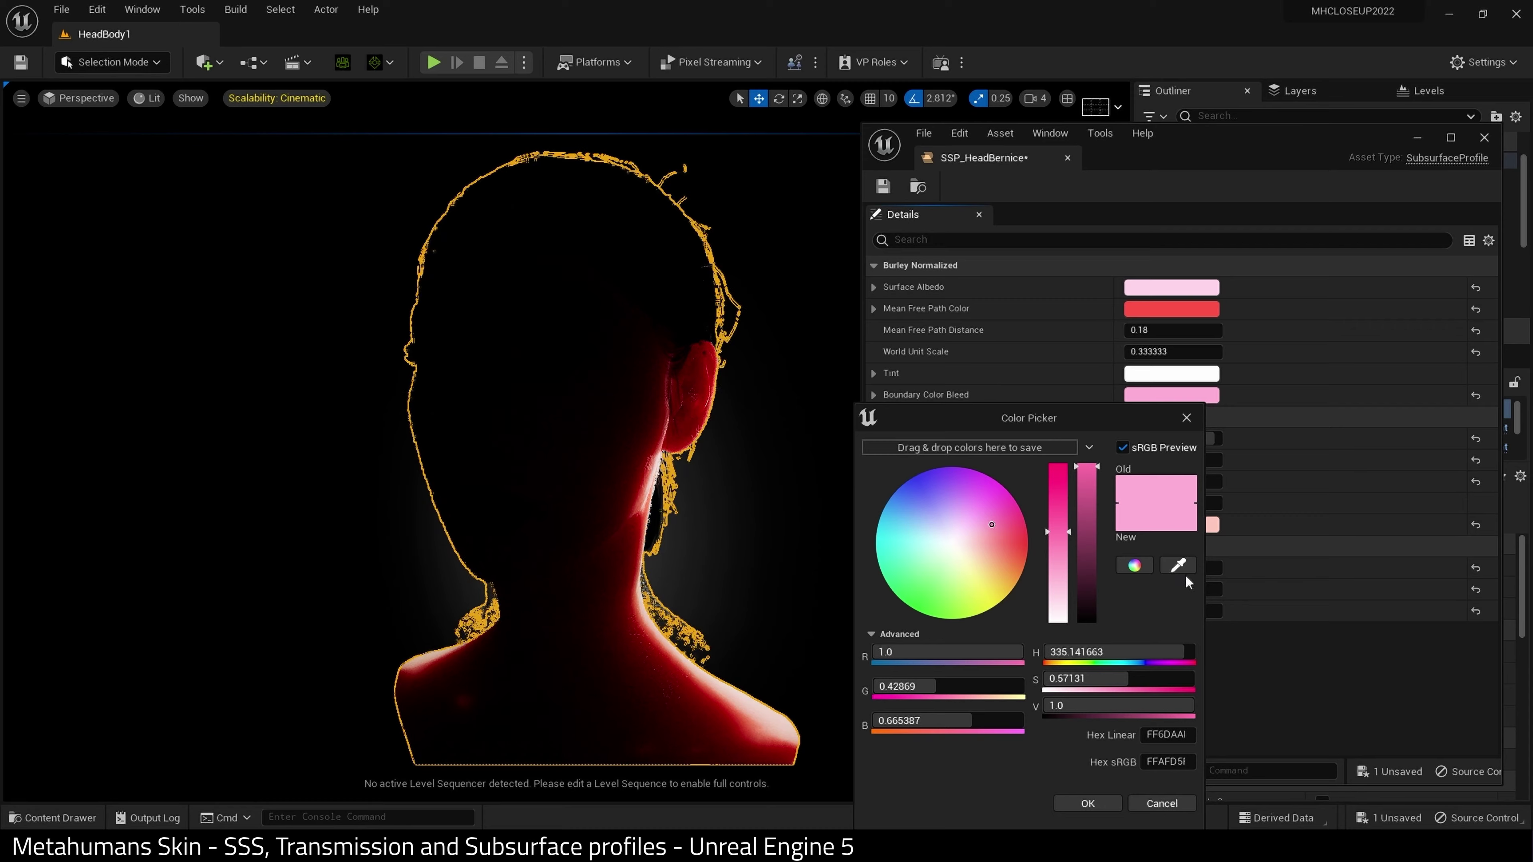
pyautogui.click(1177, 564)
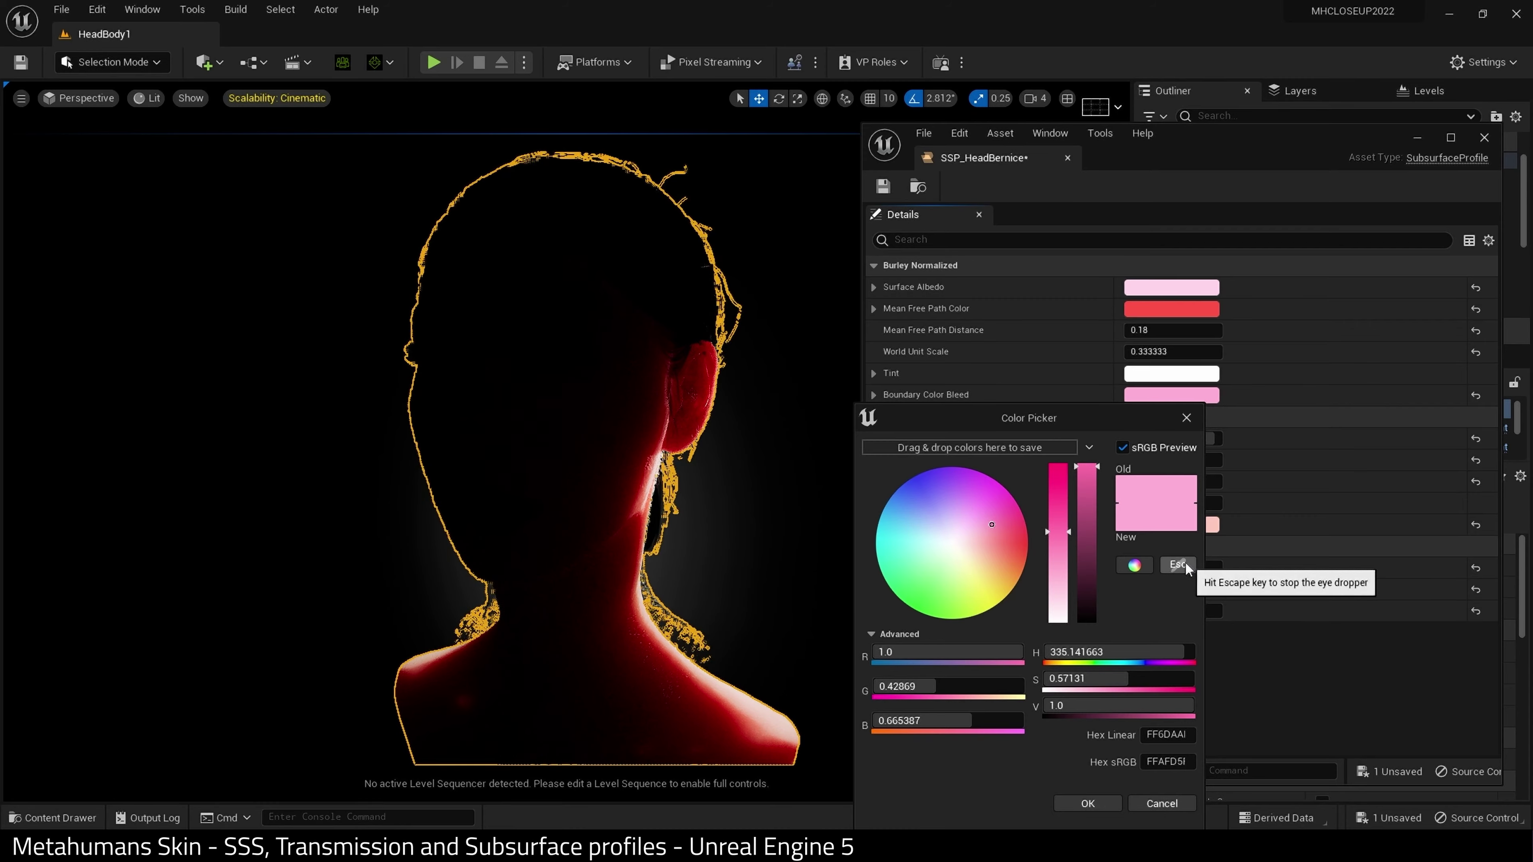
pyautogui.click(1200, 310)
pyautogui.click(1109, 710)
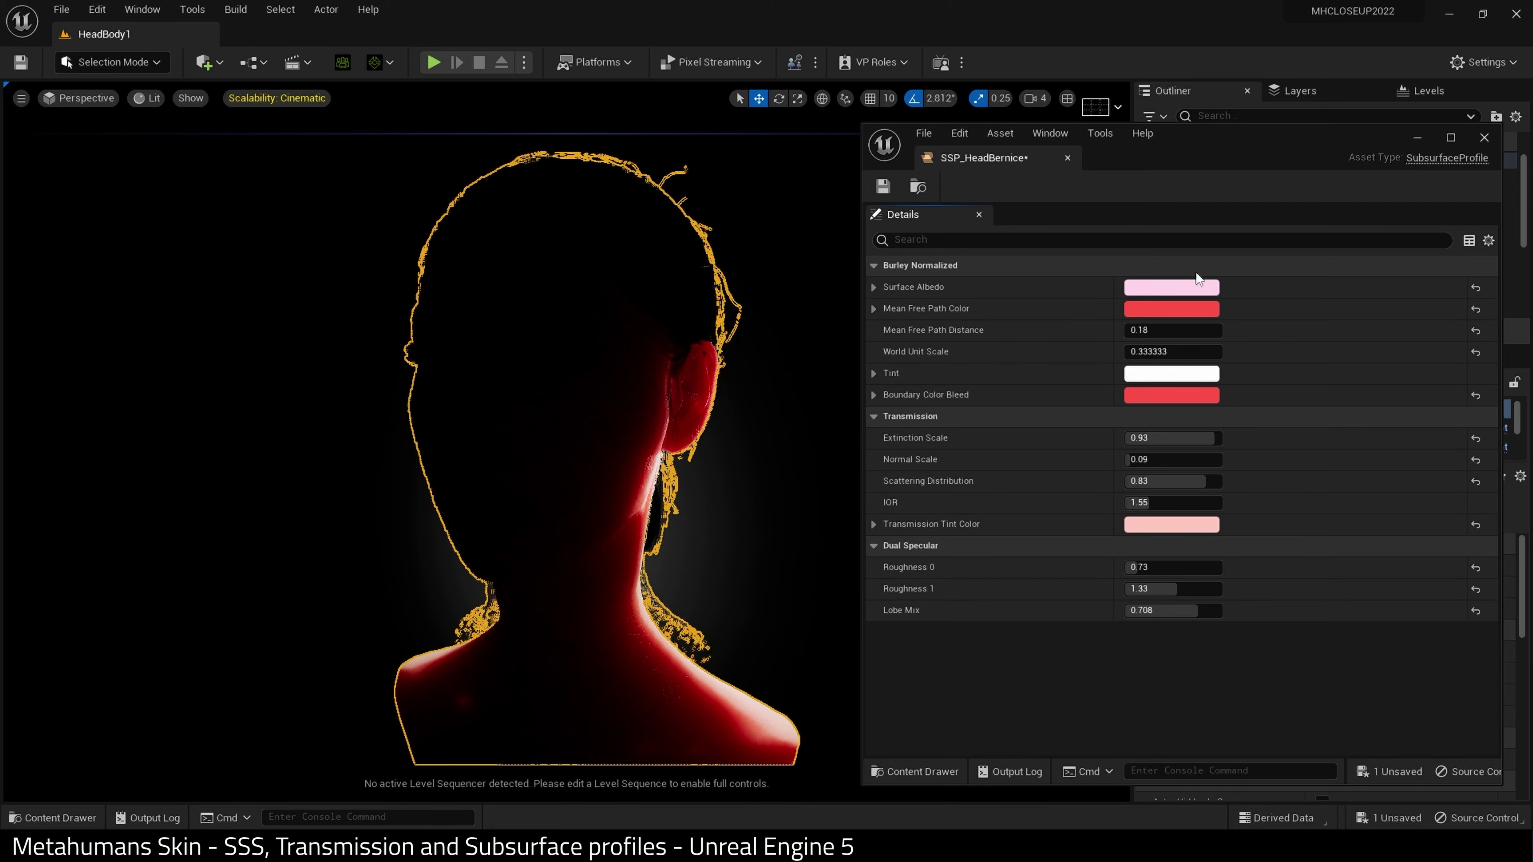
pyautogui.click(1172, 288)
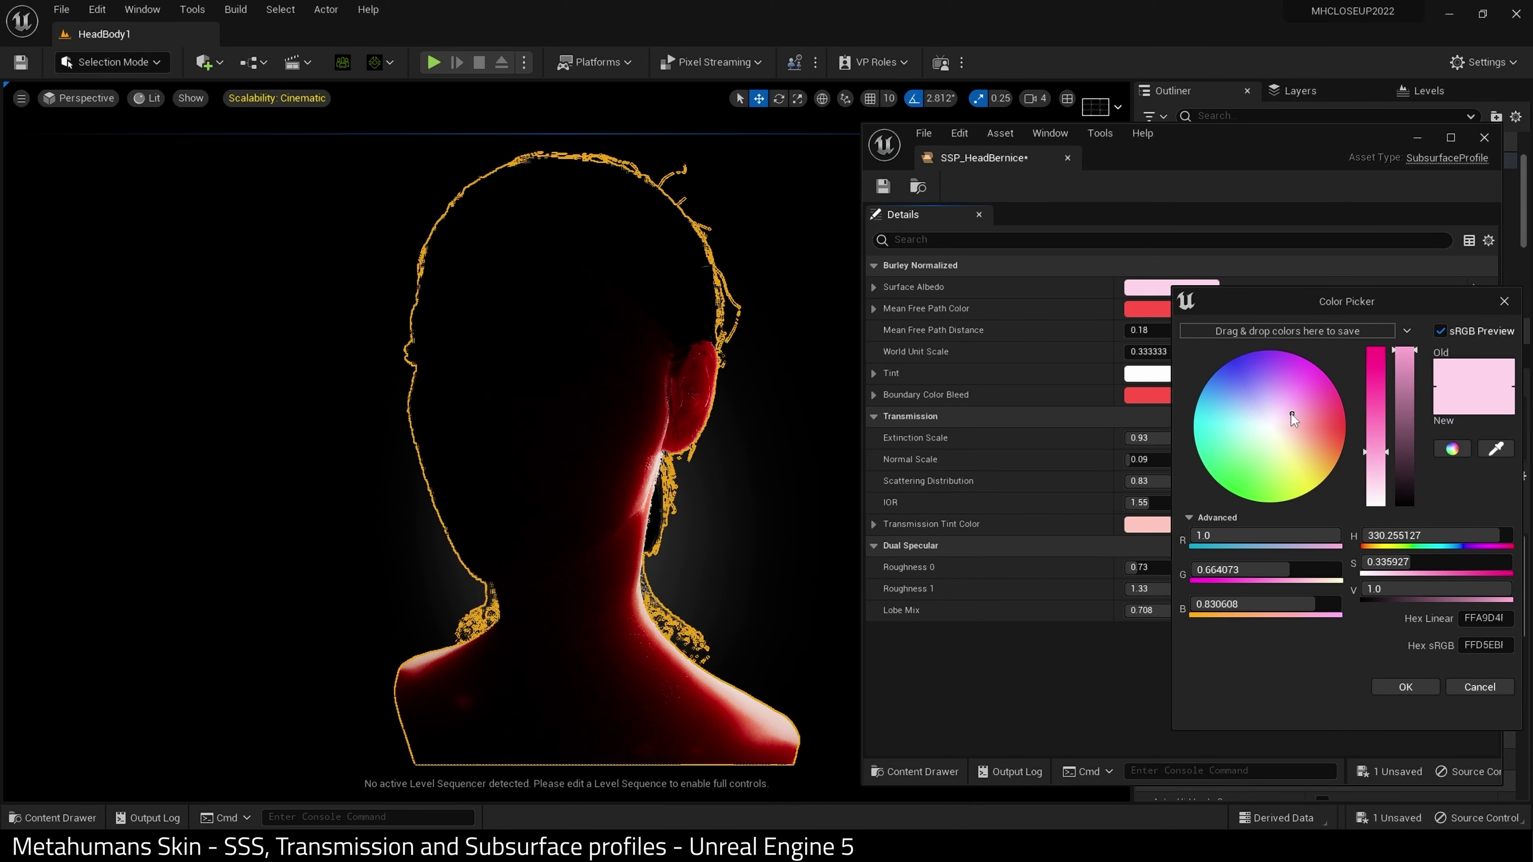
# Lighten Surface Albedo to a pale pink and save SSP_HeadBernice
pyautogui.moveTo(1291, 414)
pyautogui.mouseDown()
pyautogui.moveTo(1171, 420)
pyautogui.moveTo(1243, 442)
pyautogui.moveTo(1305, 413)
pyautogui.moveTo(1263, 419)
pyautogui.moveTo(1293, 424)
pyautogui.moveTo(1267, 449)
pyautogui.moveTo(1303, 450)
pyautogui.moveTo(1293, 416)
pyautogui.moveTo(1302, 431)
pyautogui.mouseUp()
pyautogui.click(1395, 688)
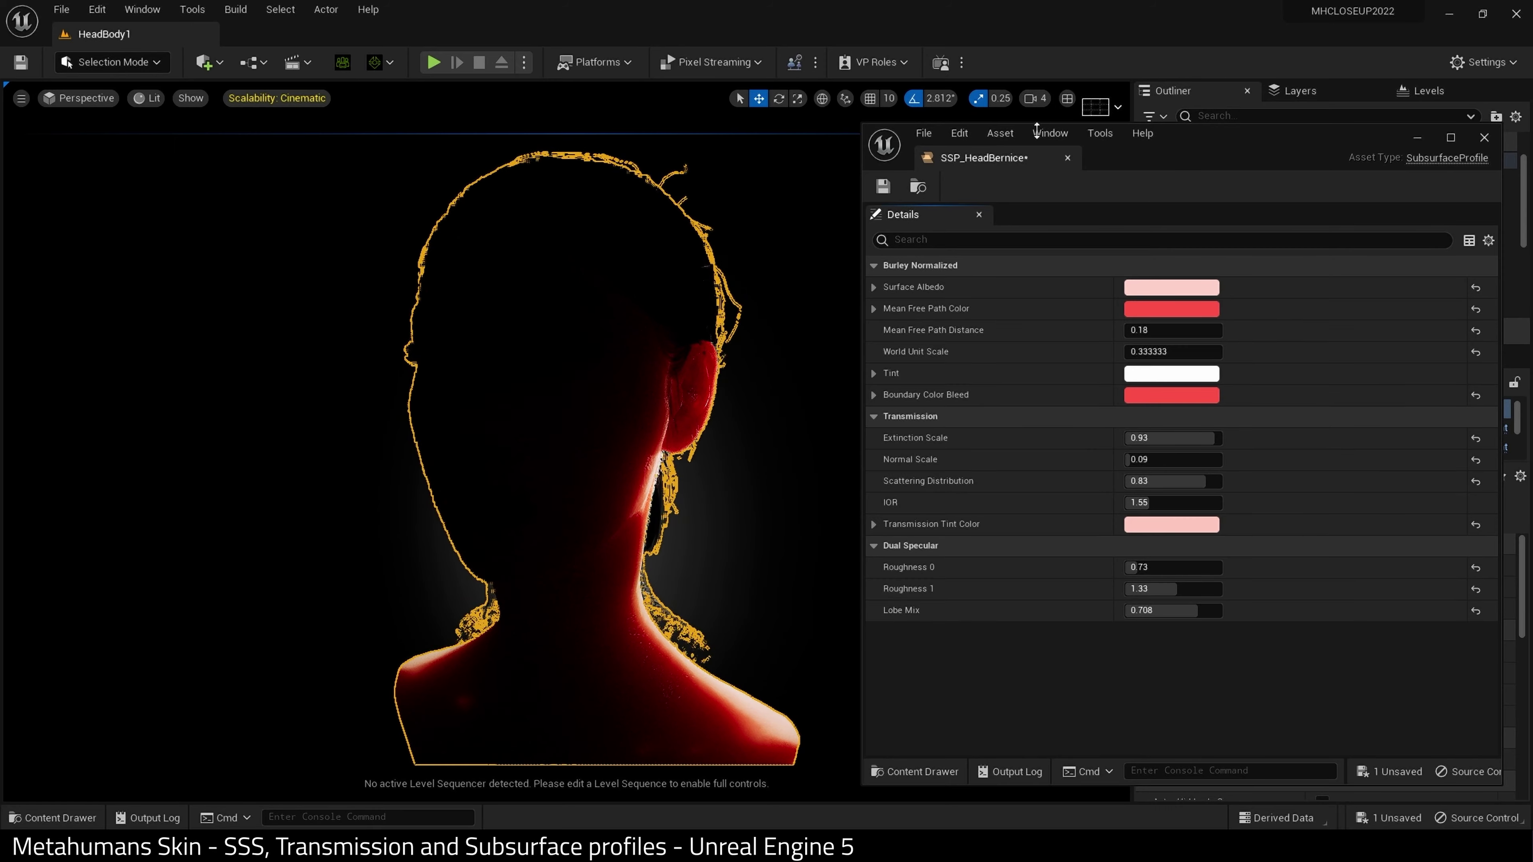
pyautogui.click(884, 186)
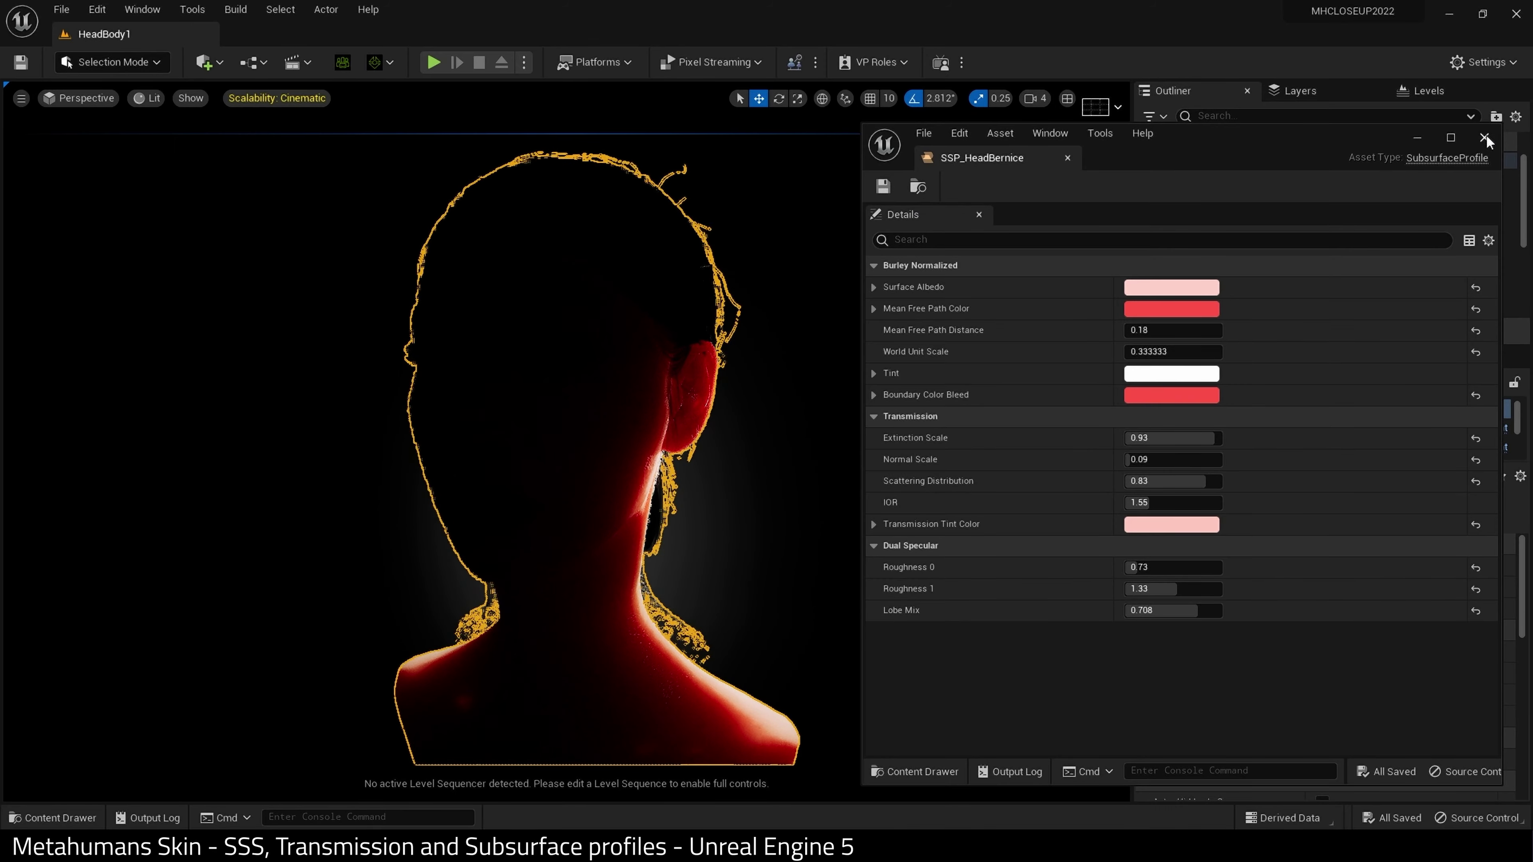
# Turn the LightParent lights back on so the face is lit
pyautogui.moveTo(1341, 137); pyautogui.dragTo(1352, 407)
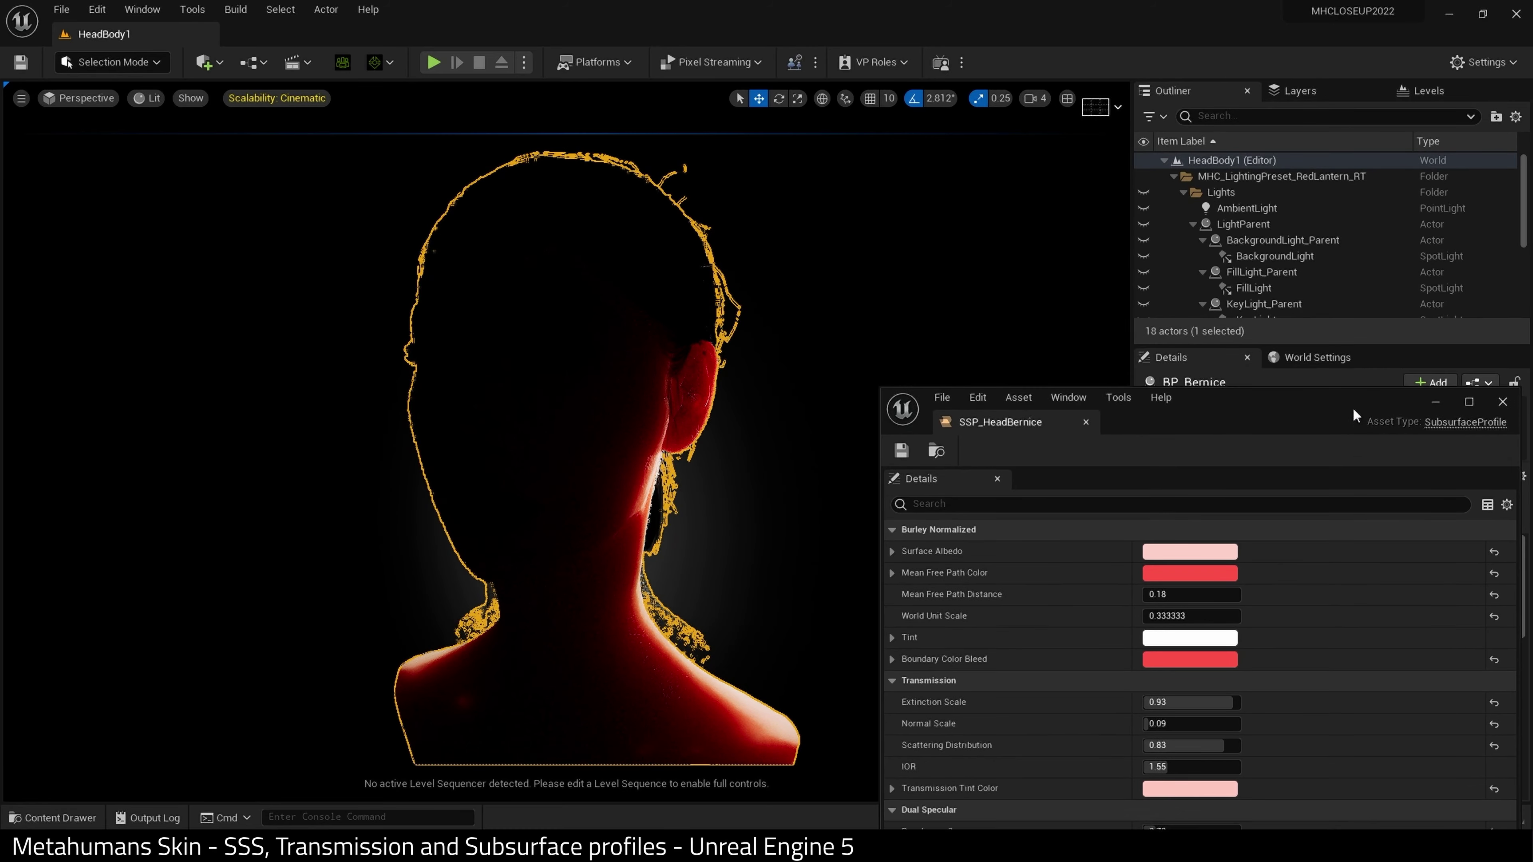
pyautogui.click(1143, 223)
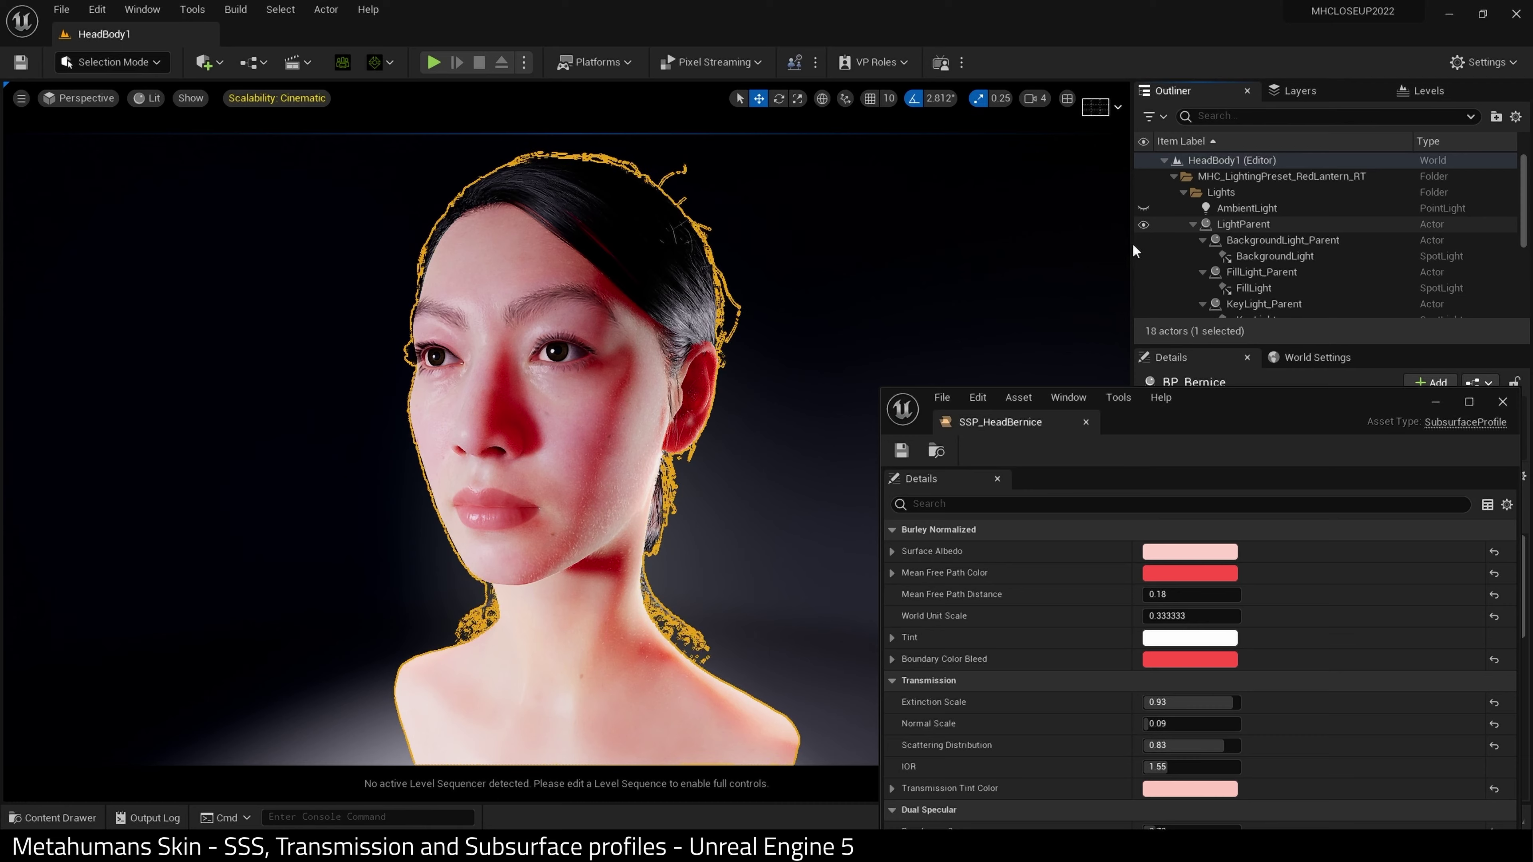
pyautogui.moveTo(1216, 413); pyautogui.dragTo(1198, 134)
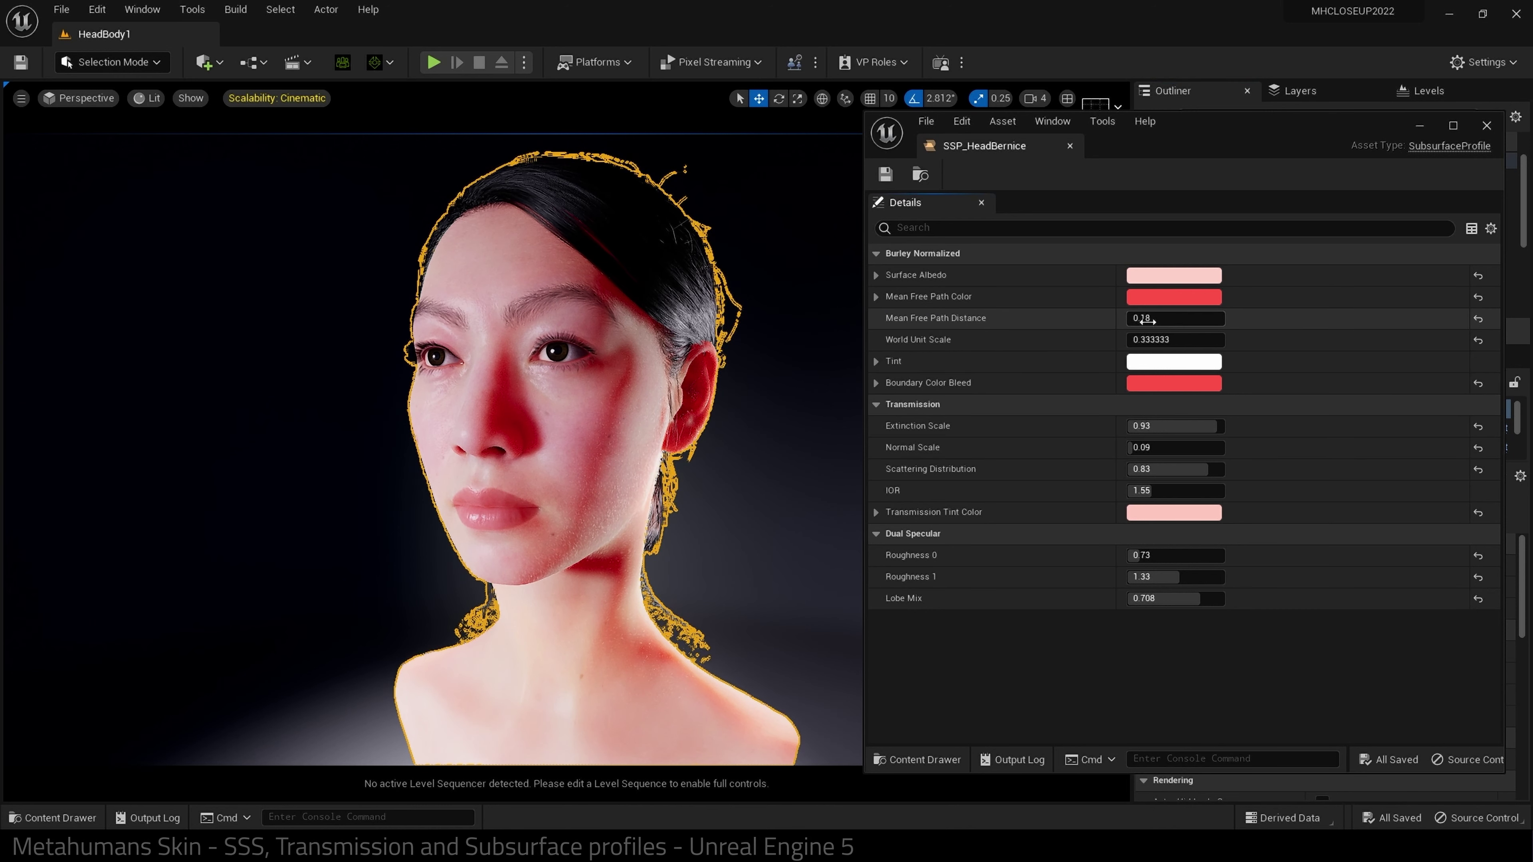
# Set Mean Free Path Distance to 0.2, then move to the YouTube tutorial page
pyautogui.moveTo(1146, 320); pyautogui.dragTo(1119, 320)
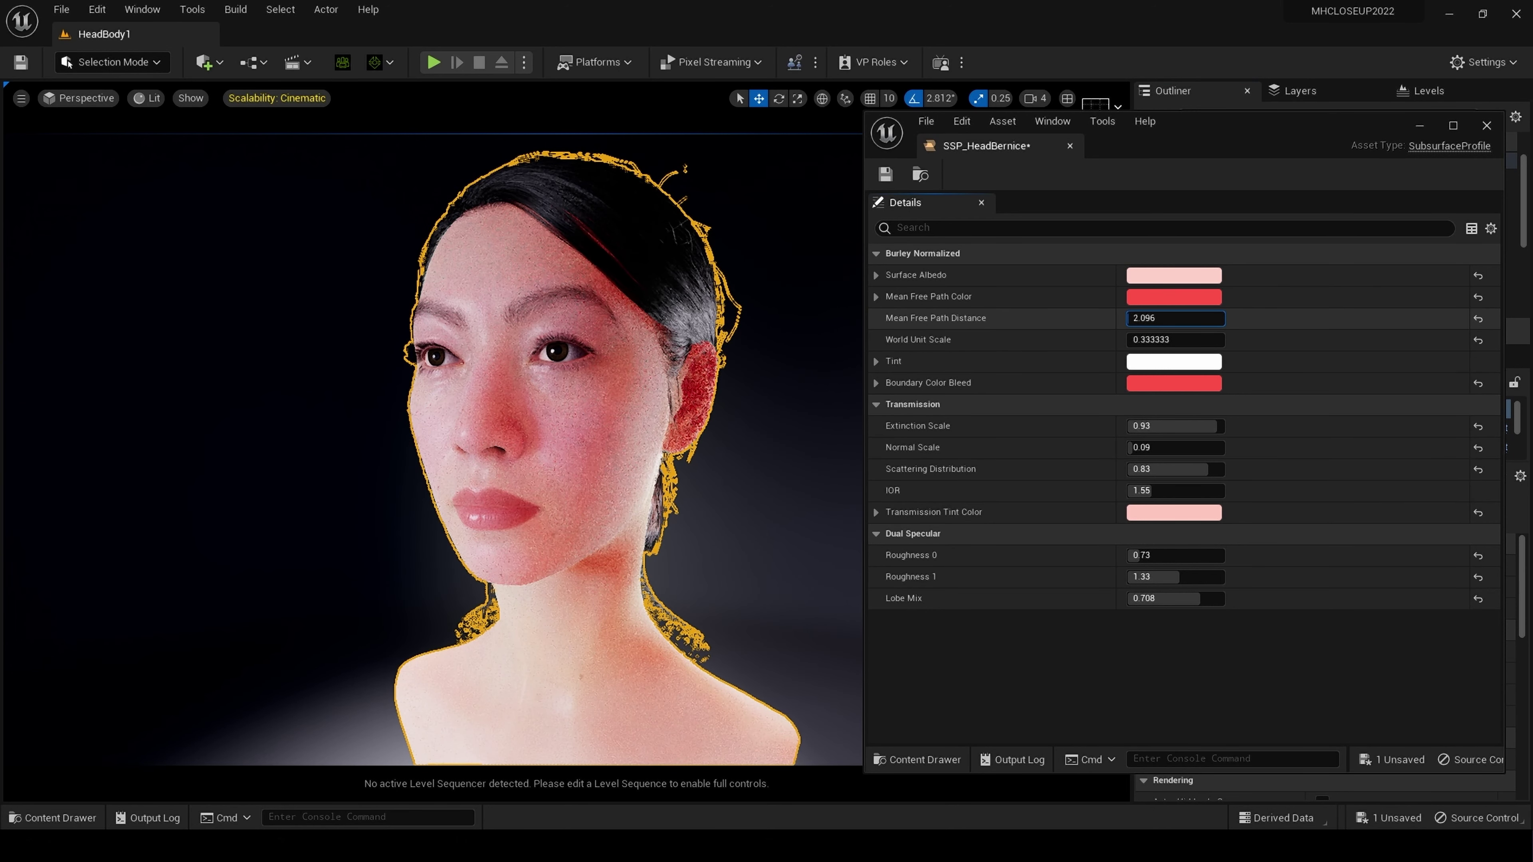
pyautogui.click(1153, 320)
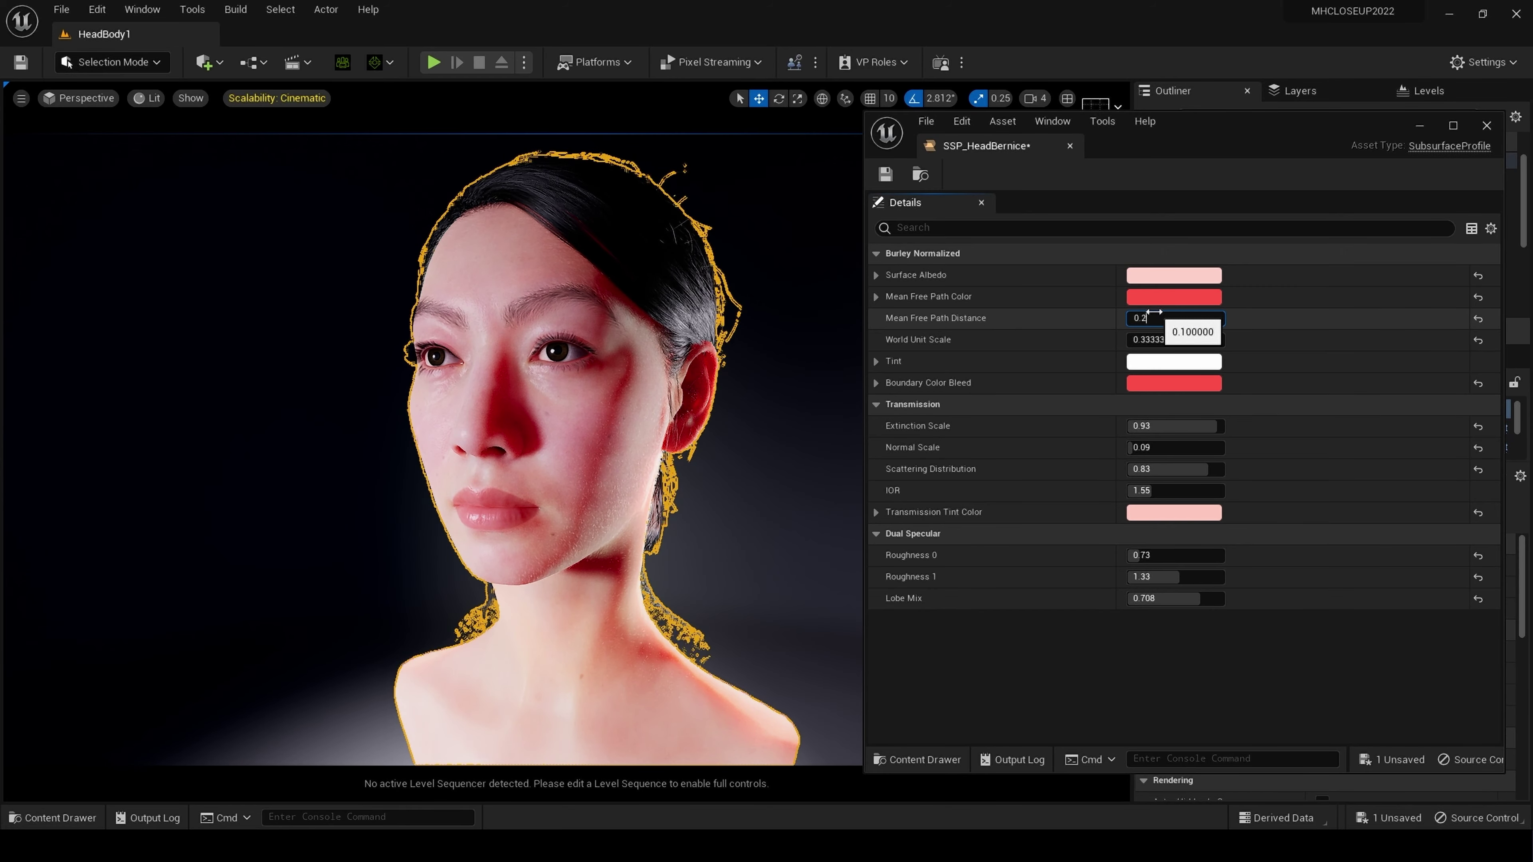
pyautogui.press('Return')
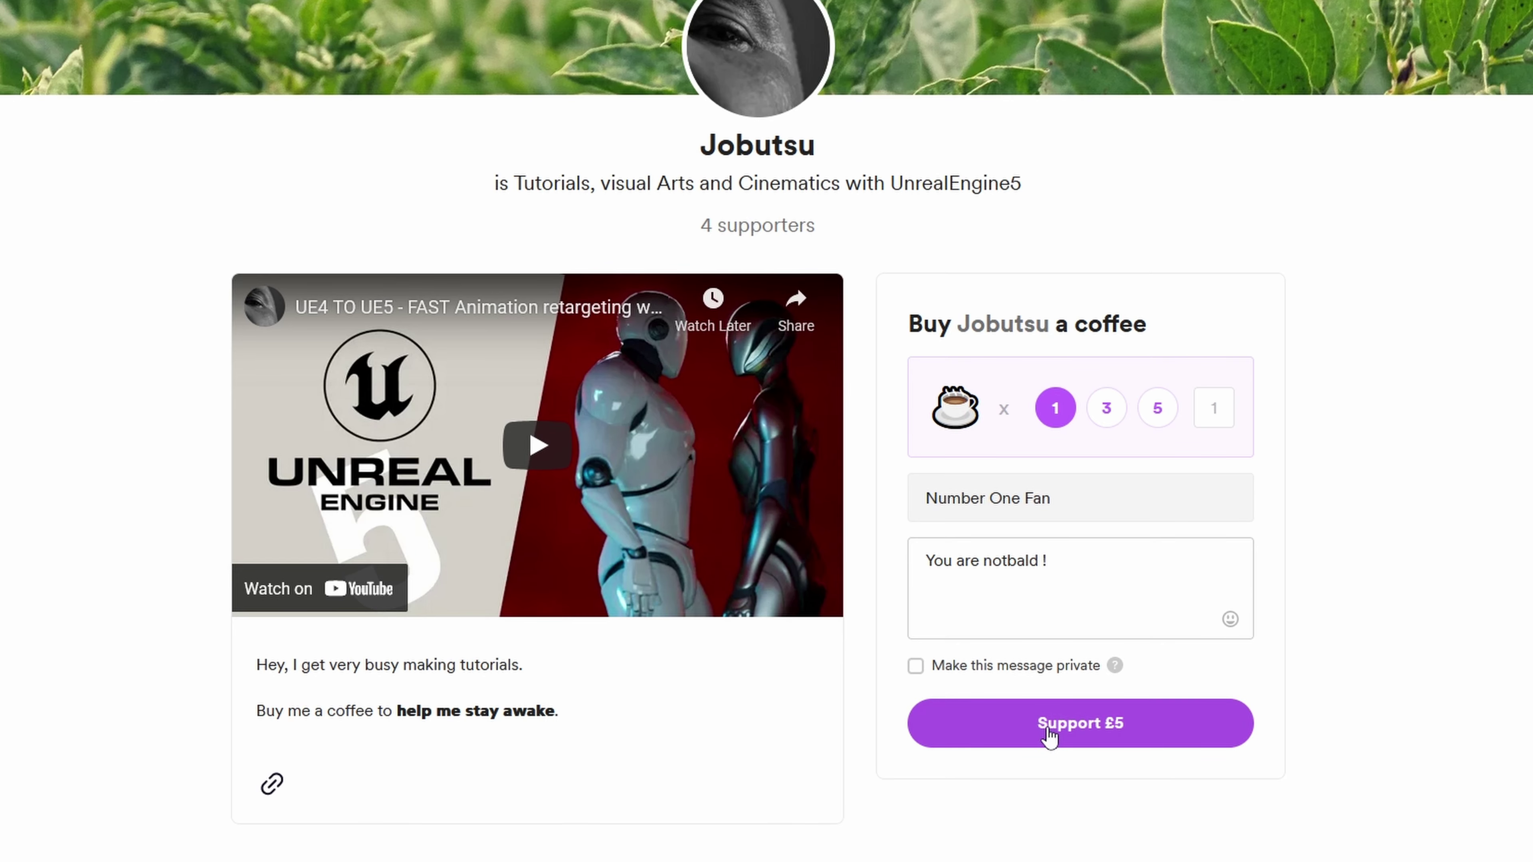
pyautogui.click(1049, 724)
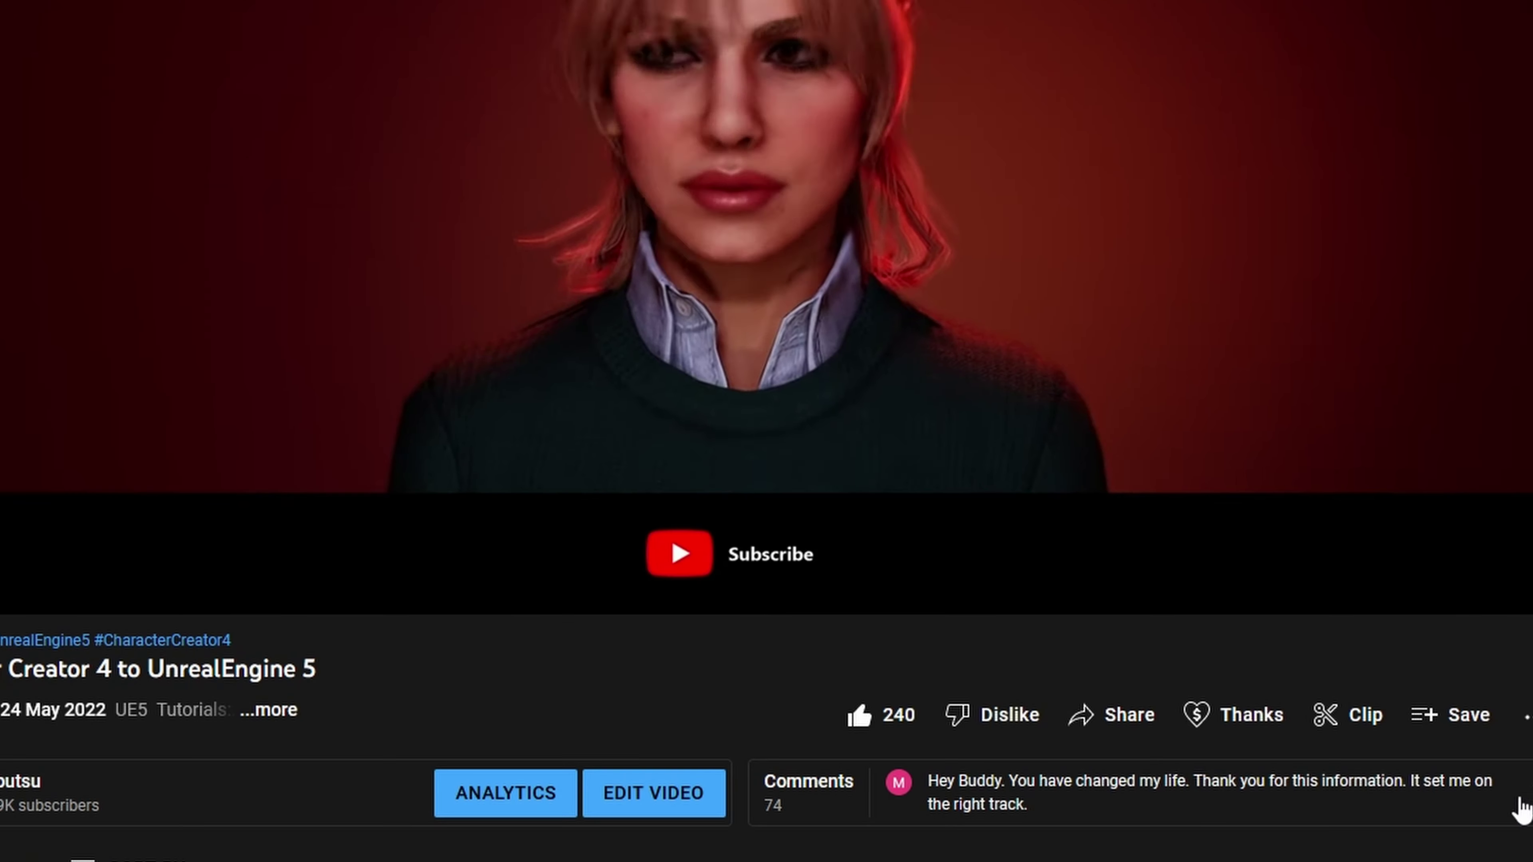
# Open Super Thanks for the video and choose the £50.00 amount
pyautogui.click(1225, 718)
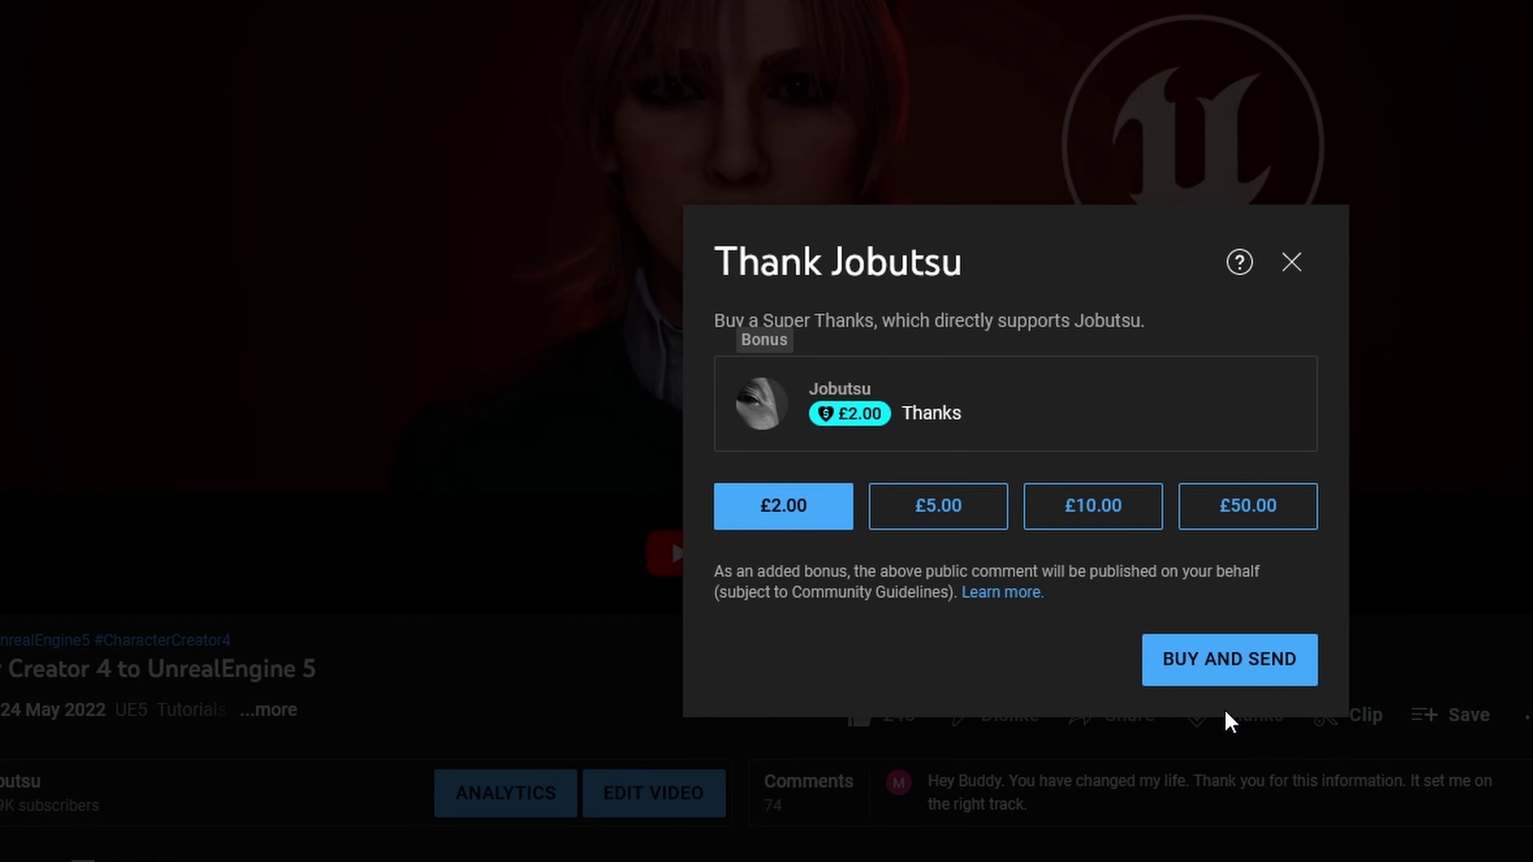
pyautogui.click(1230, 513)
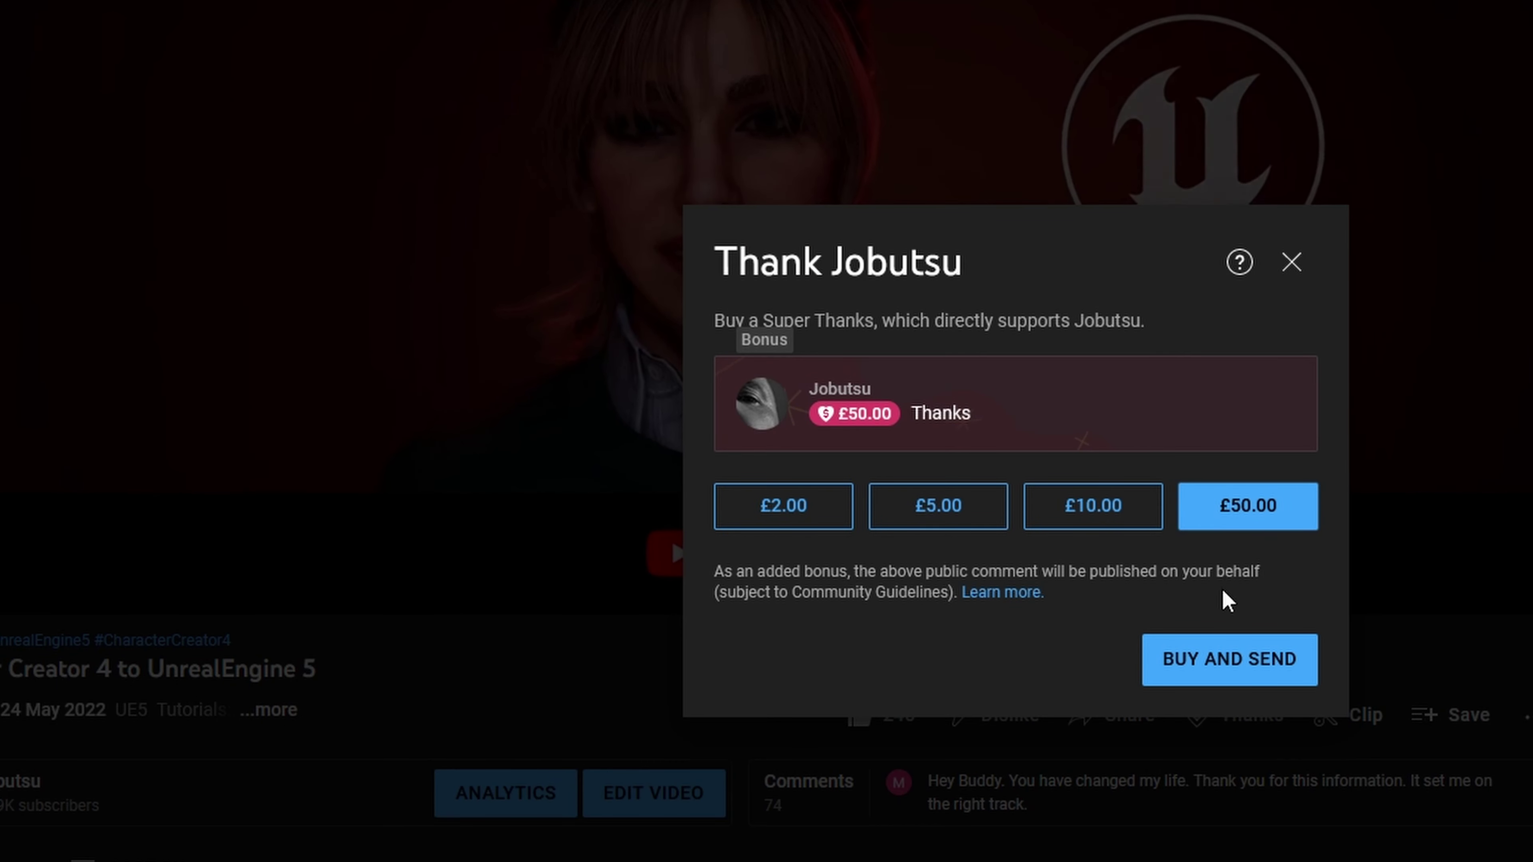